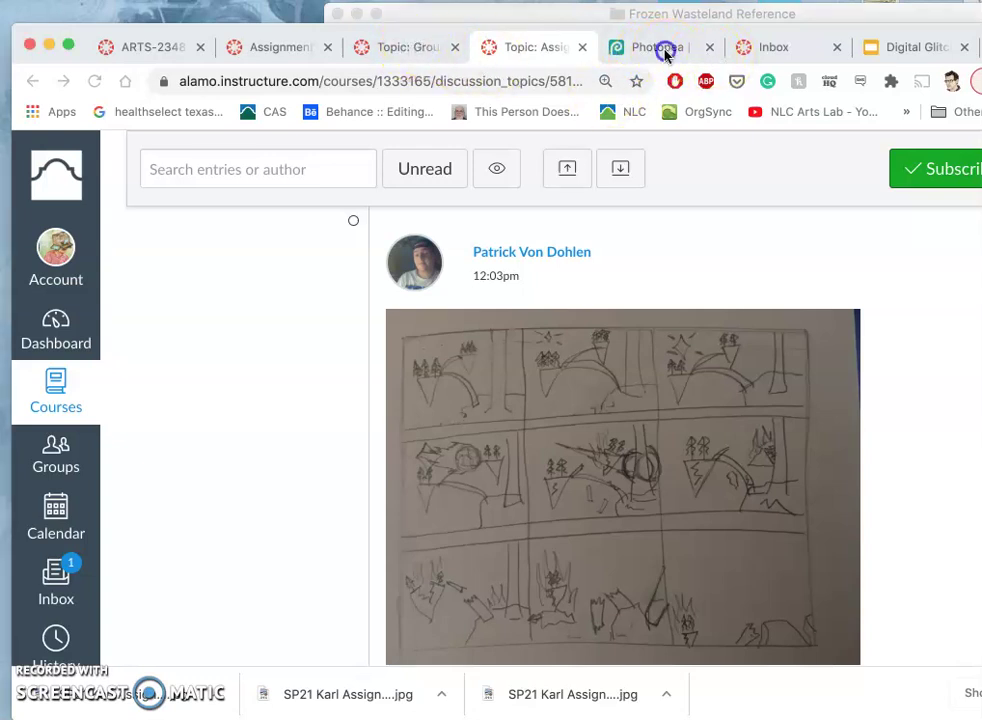
- Switch from the Canvas discussion page to the Photopea platypus composition
click(666, 48)
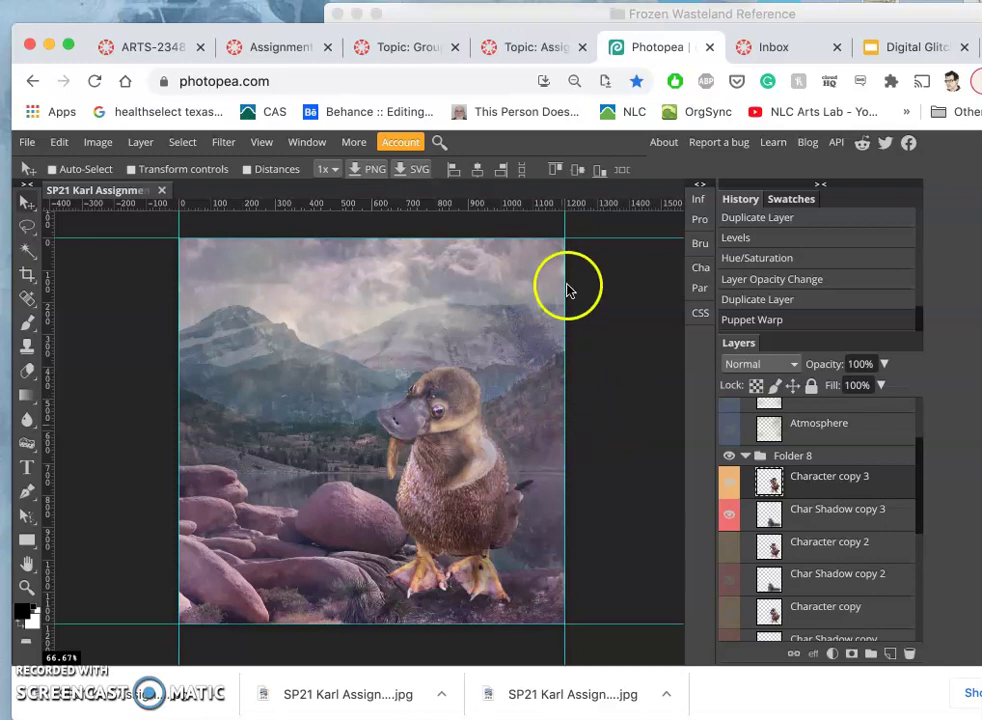
mouse_move(15, 560)
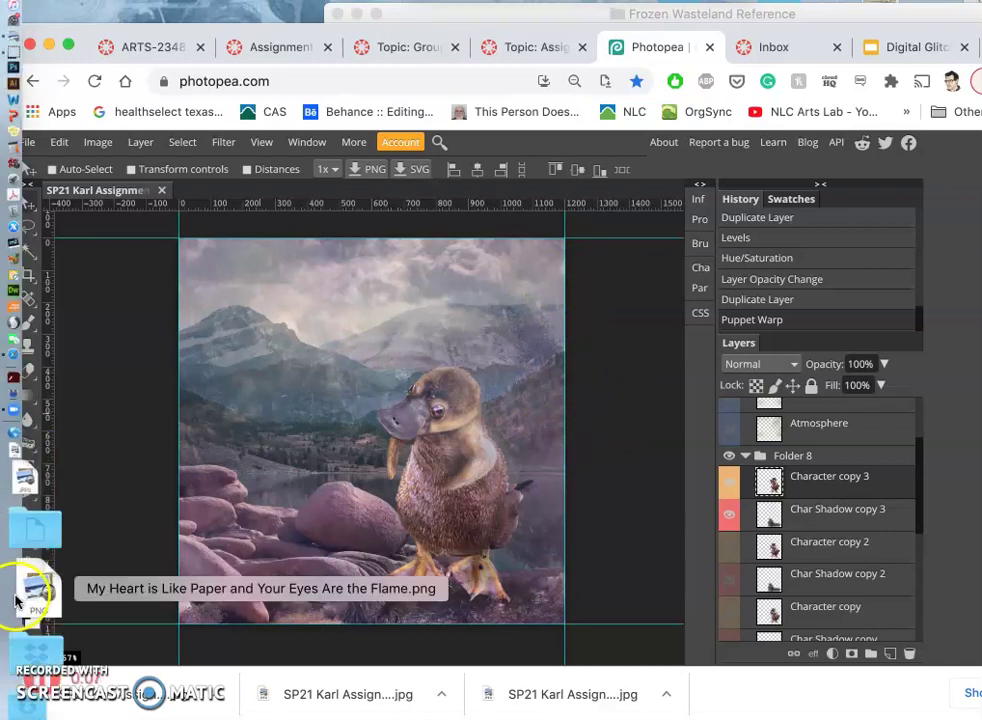
key(ctrl+Up)
click(290, 523)
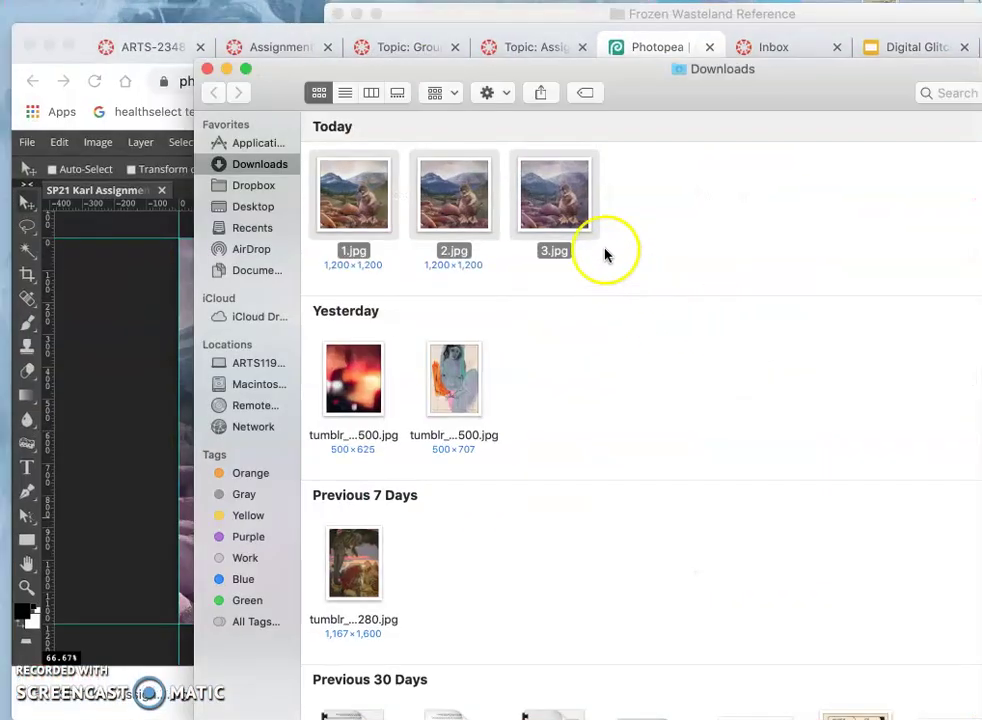
click(618, 218)
drag(607, 205, 350, 202)
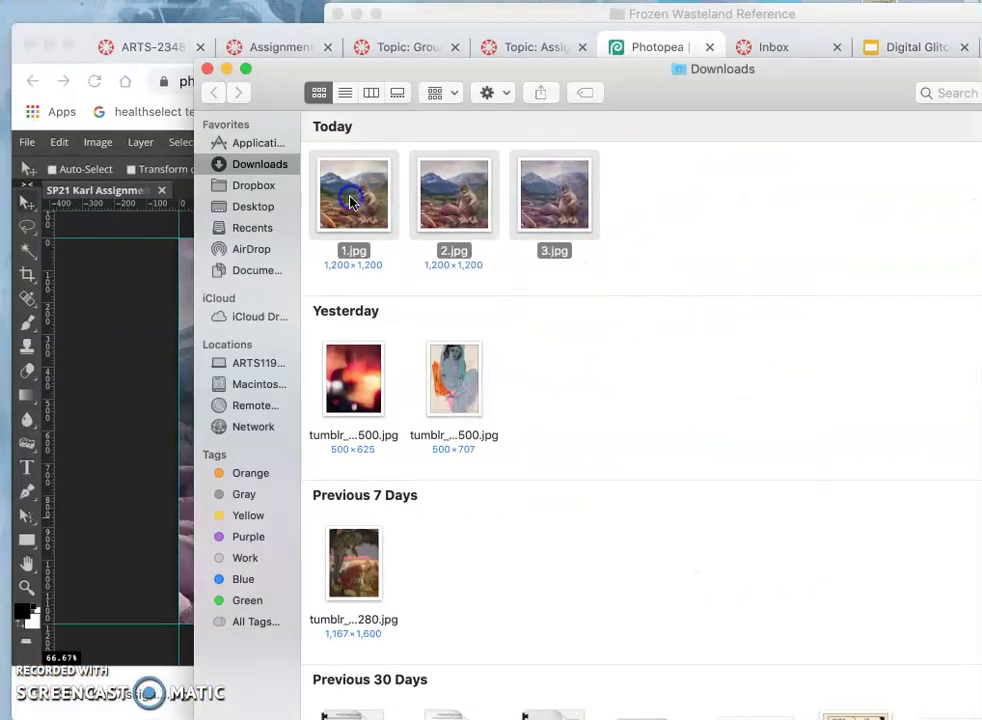
double_click(350, 202)
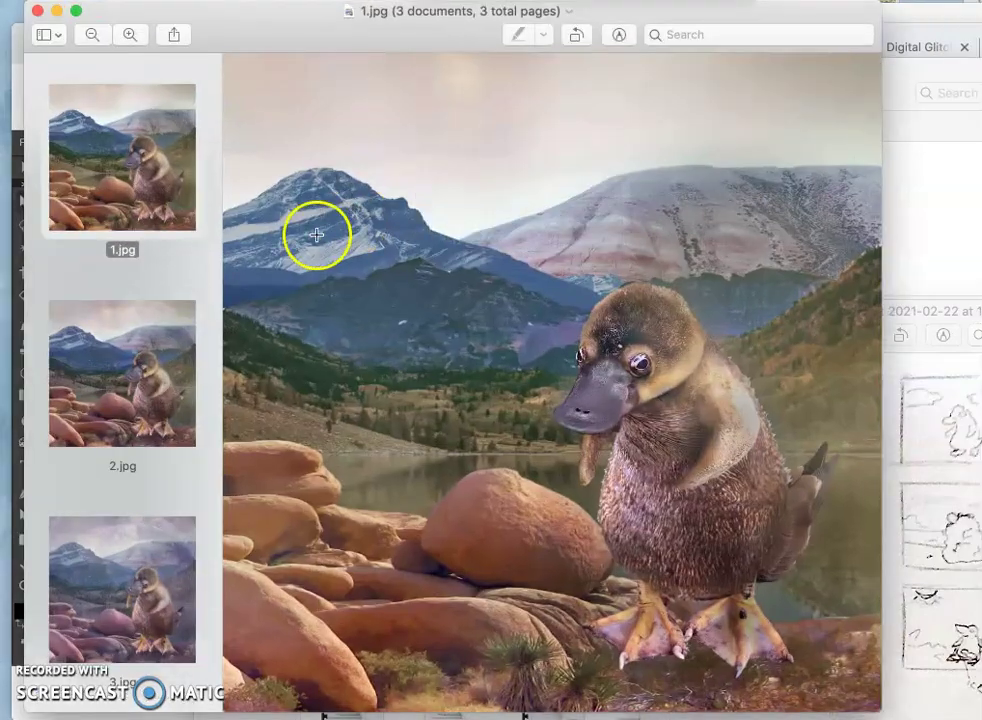
key(Down)
key(Down)
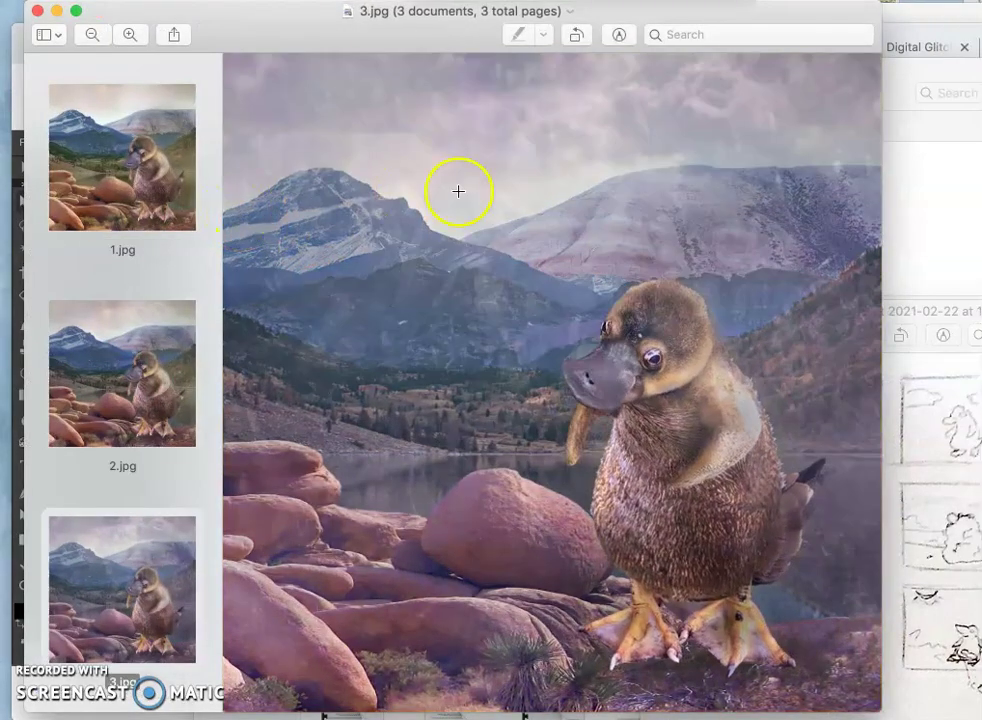
click(38, 11)
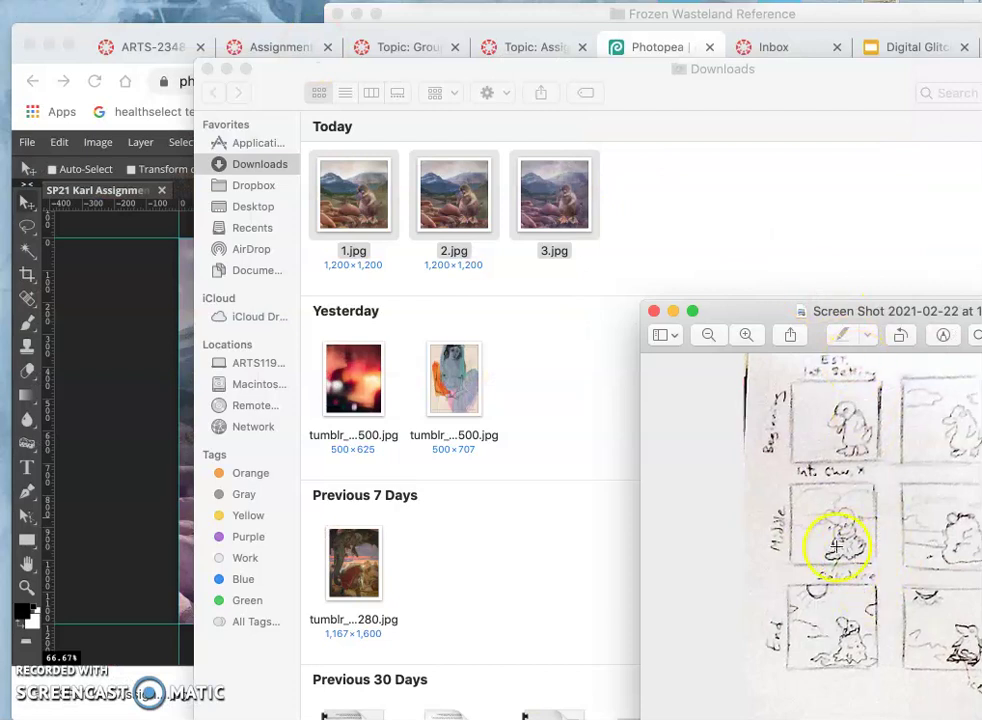
click(186, 471)
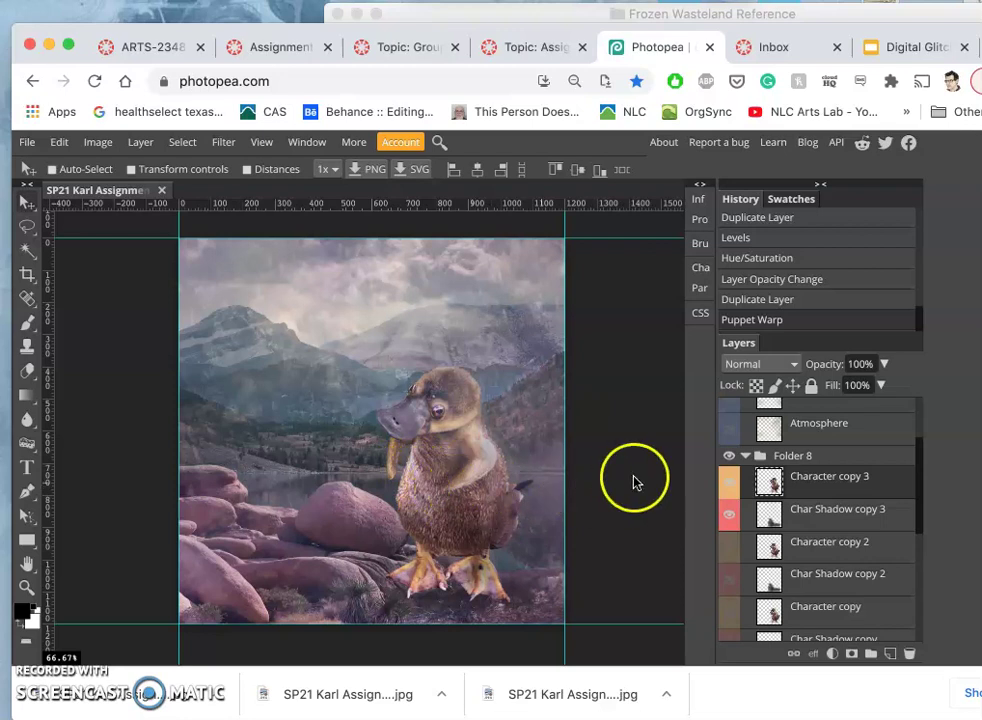
- Toggle the Character copy 3 pose's visibility and hide the Character copy 2 pose
scroll(781, 547, down, 3)
scroll(778, 549, up, 3)
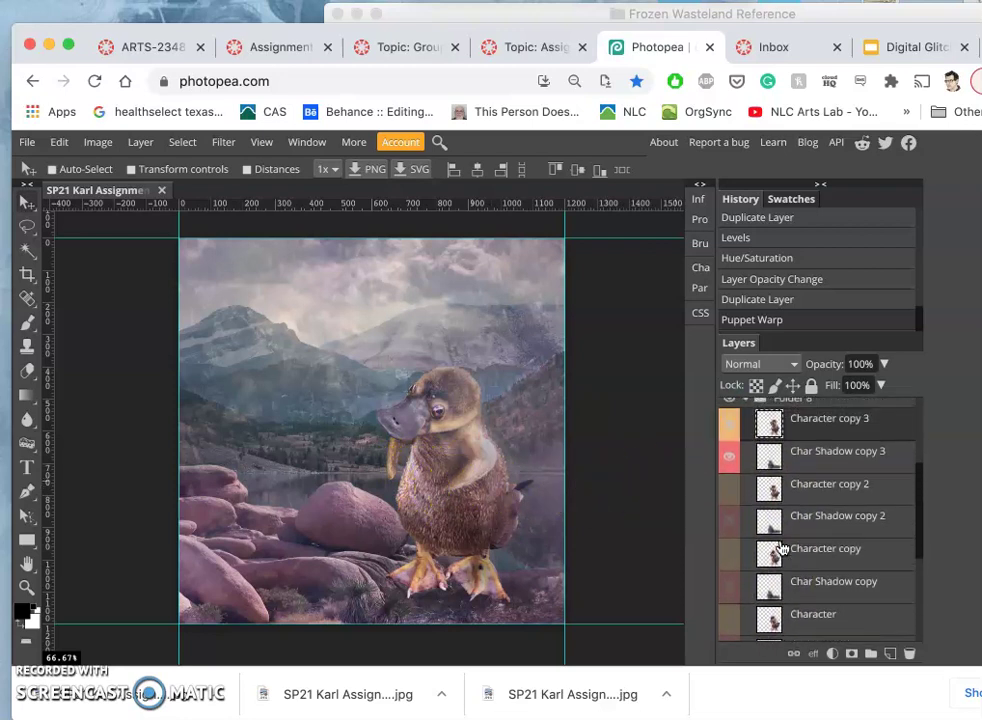
scroll(813, 512, up, 4)
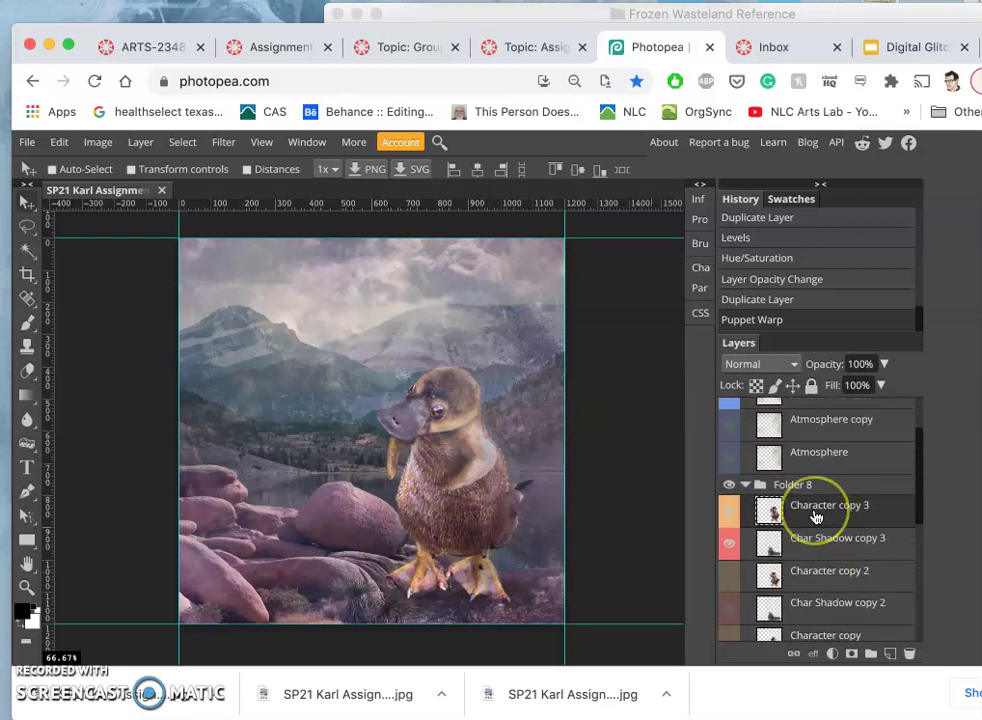
scroll(815, 515, down, 10)
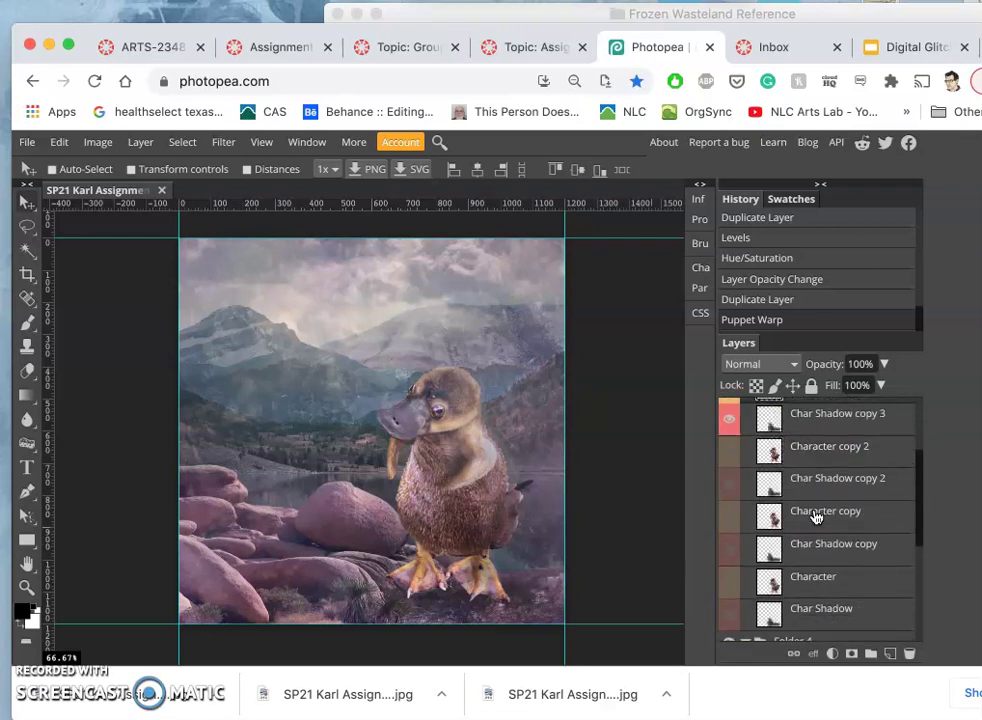
drag(768, 617, 752, 530)
scroll(760, 530, up, 5)
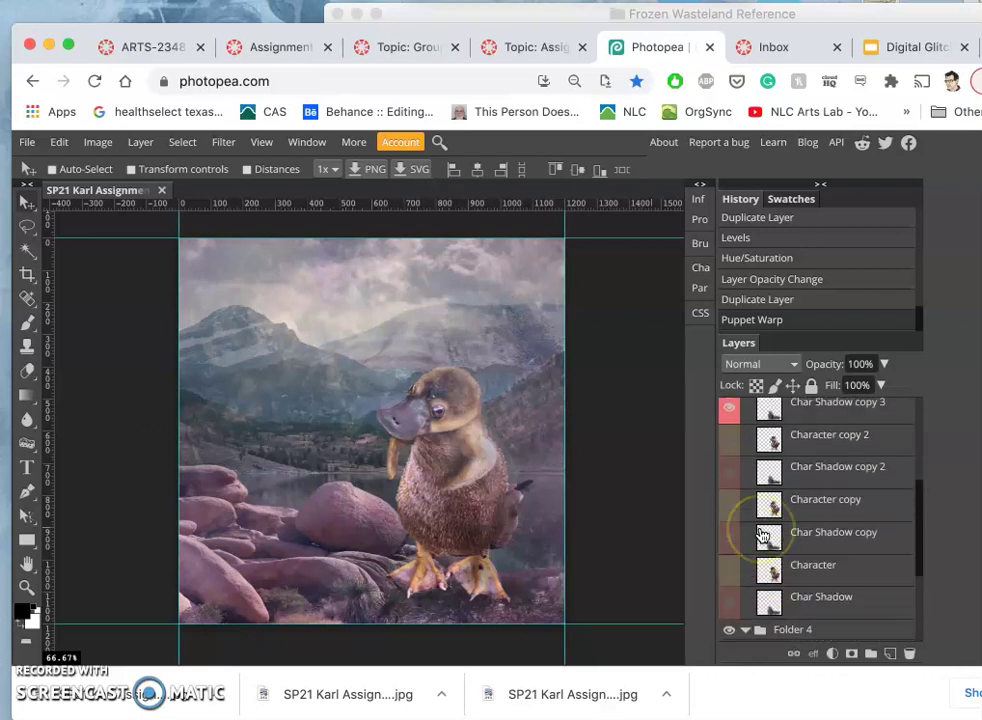
scroll(762, 530, down, 1)
scroll(762, 525, up, 3)
click(762, 522)
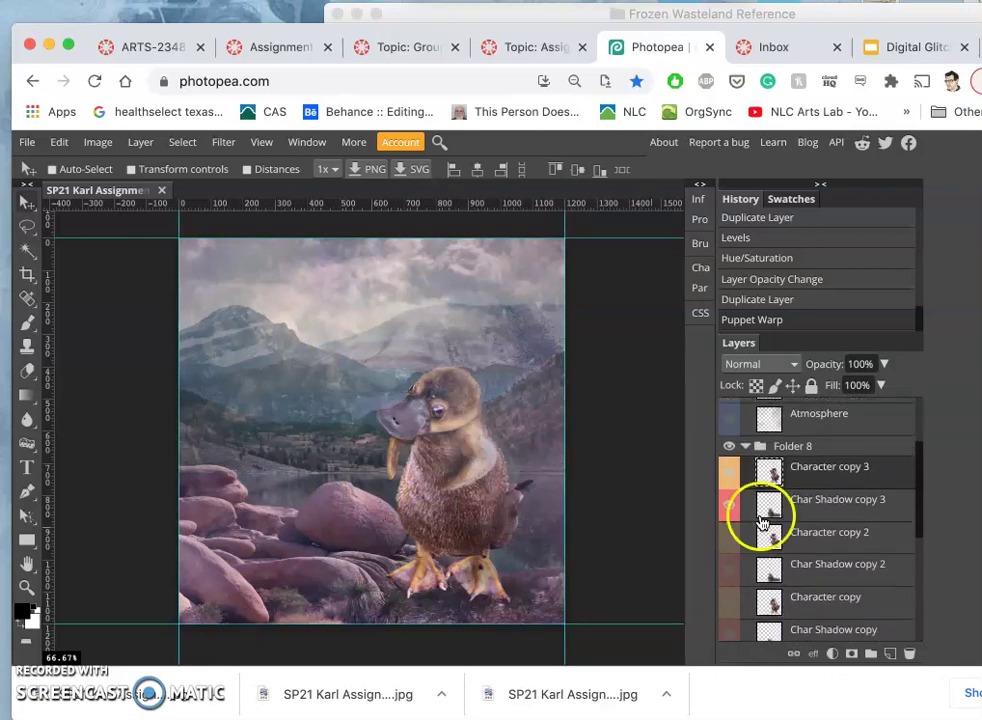
click(725, 468)
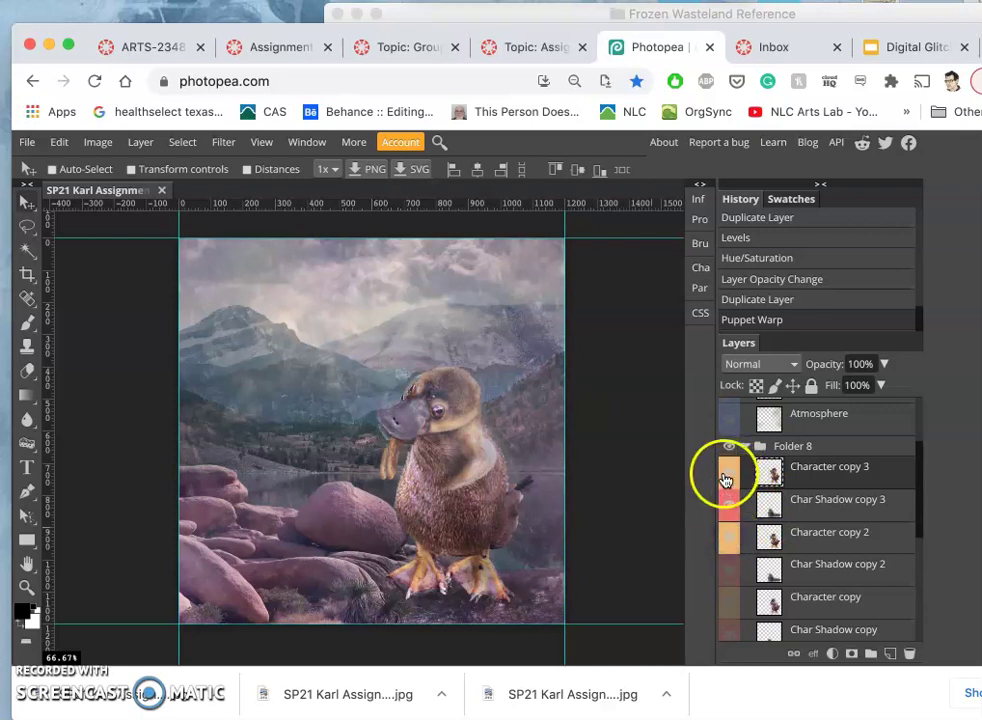
click(725, 524)
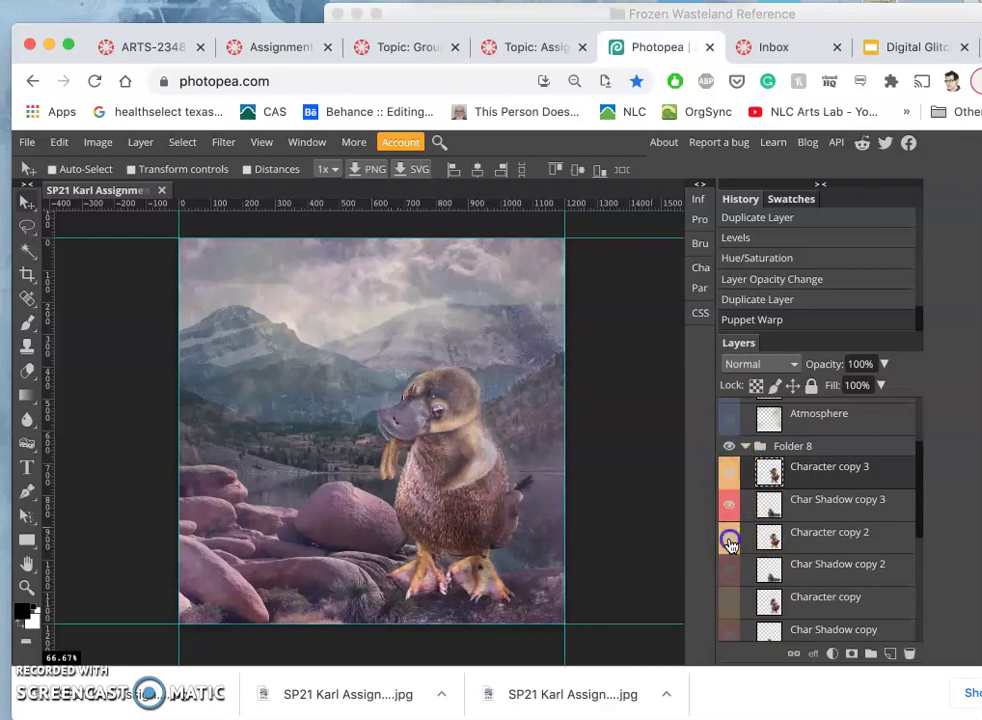
- Nudge Char Shadow copy 3 beneath the duck's feet, then make Character copy 3 active
click(771, 503)
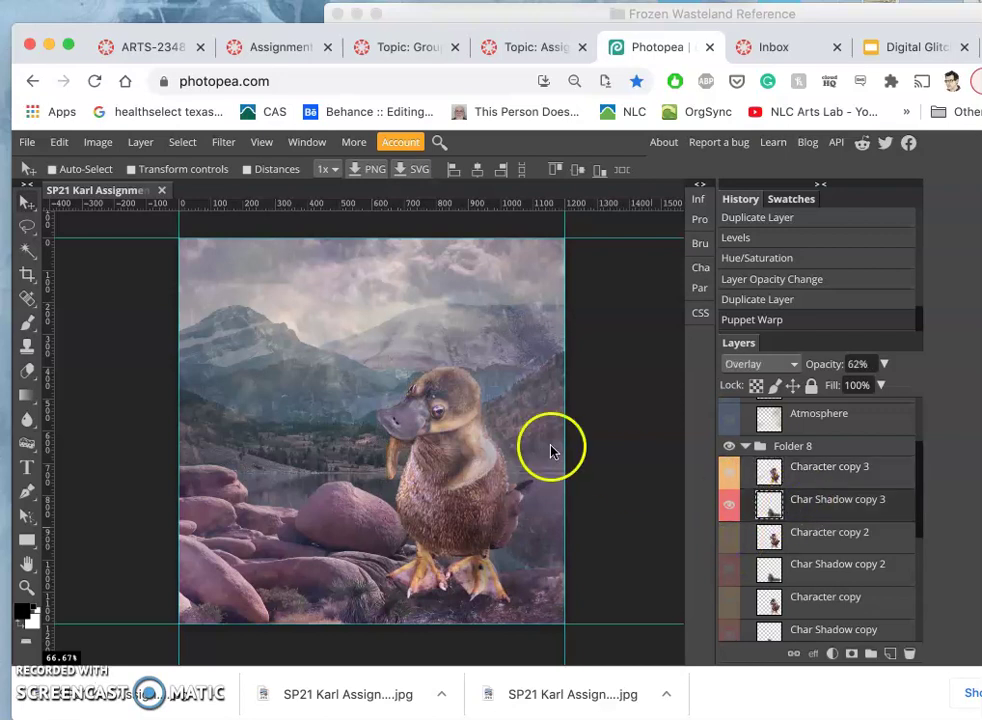
click(435, 612)
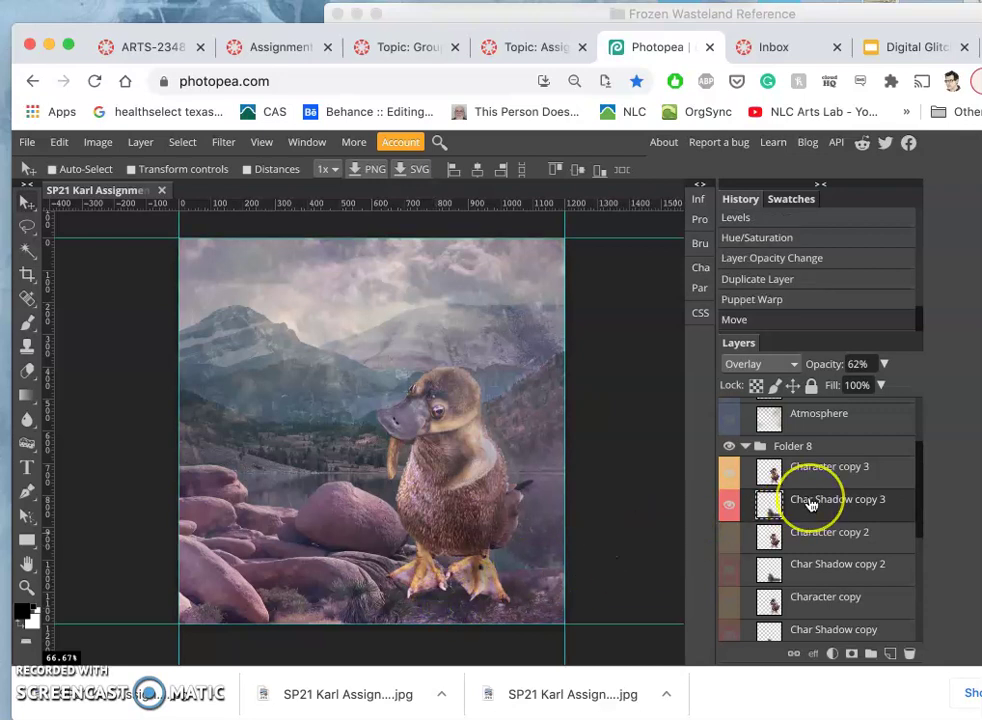
scroll(811, 500, up, 2)
click(745, 512)
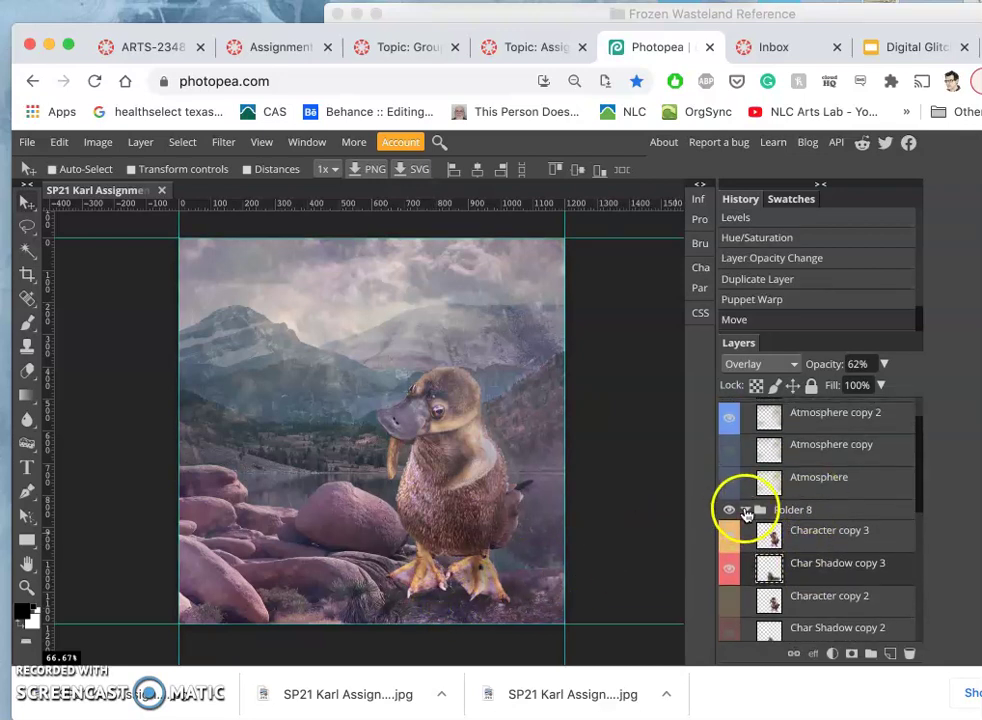
click(815, 539)
- In Finder, go back from Frozen Wasteland Reference to the Assignment #5 folder
click(780, 532)
click(930, 118)
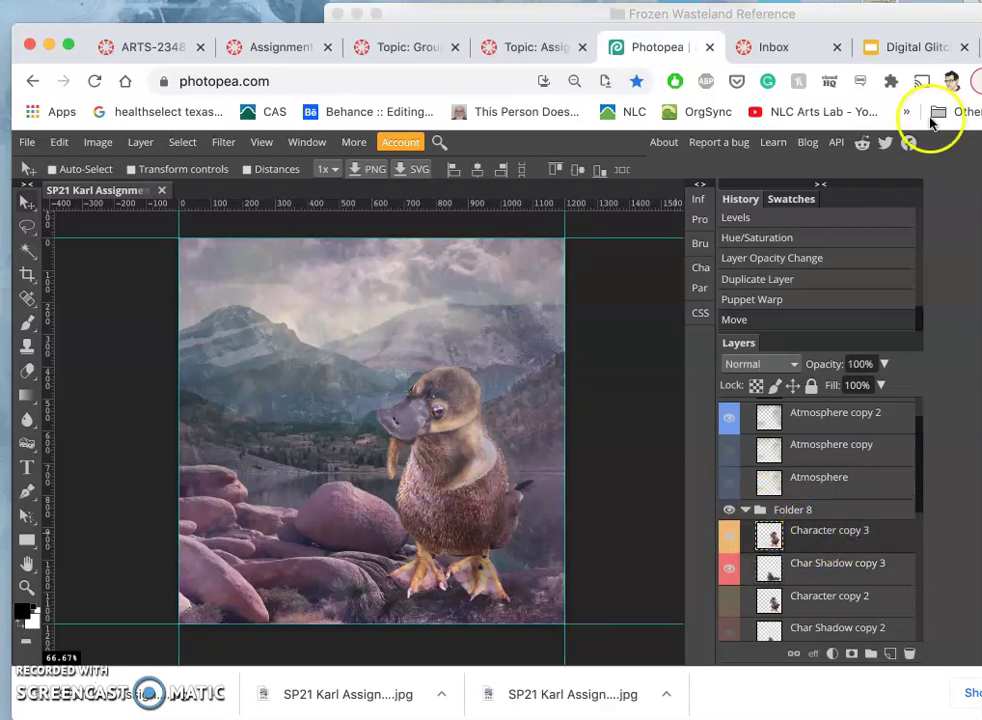
click(883, 17)
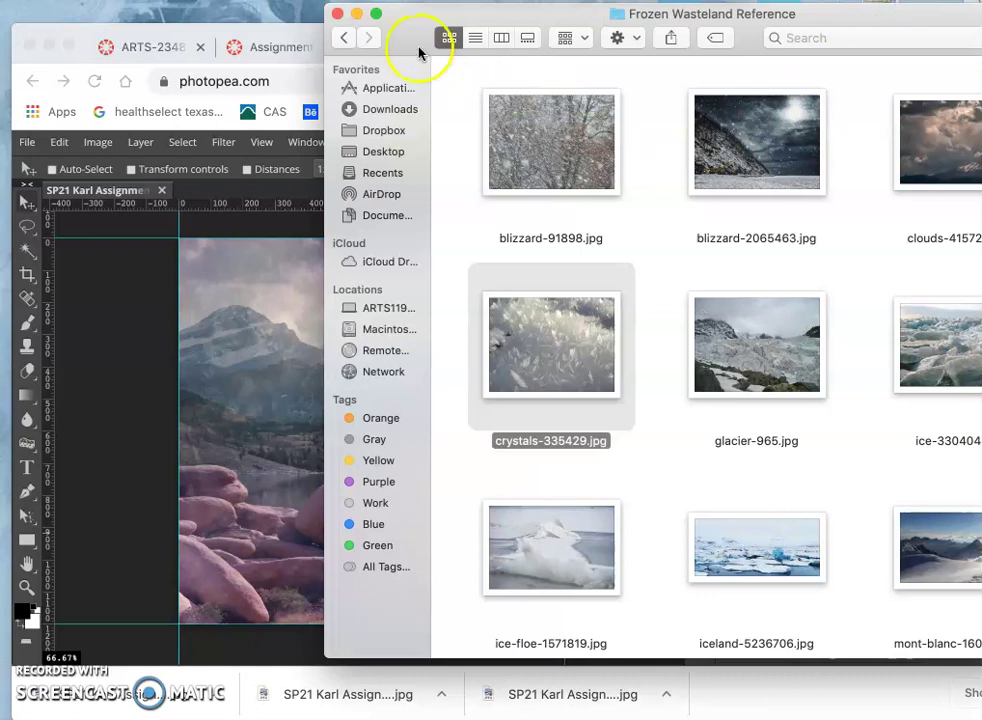
click(341, 40)
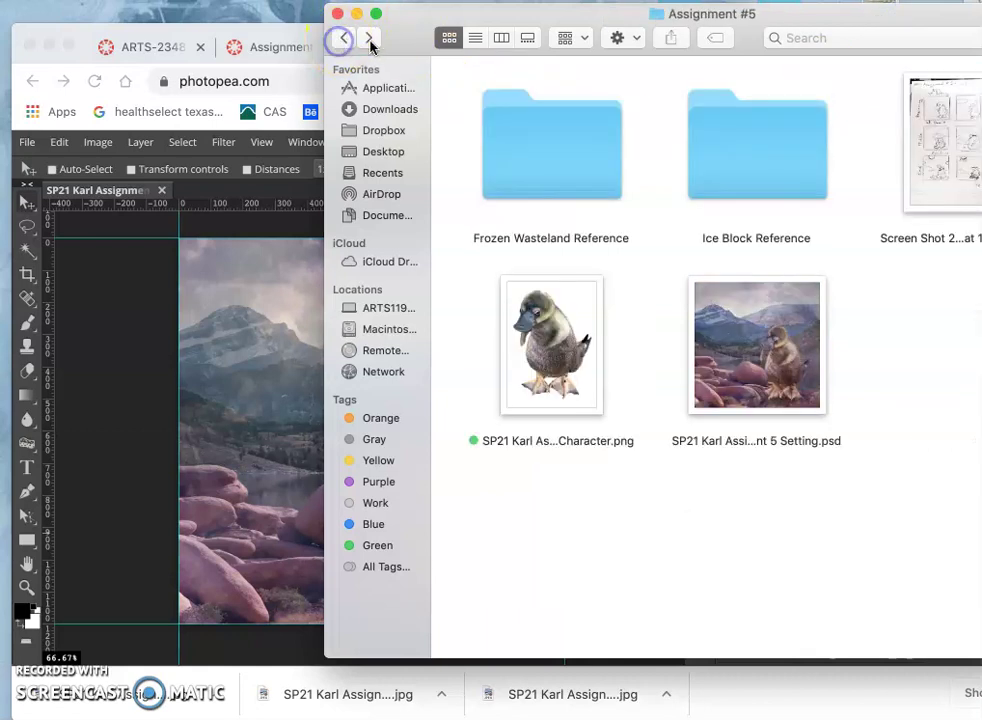
- Open Ice Block Reference and drag ice-floes-2228692_1920.jpg onto the Photopea canvas
double_click(741, 190)
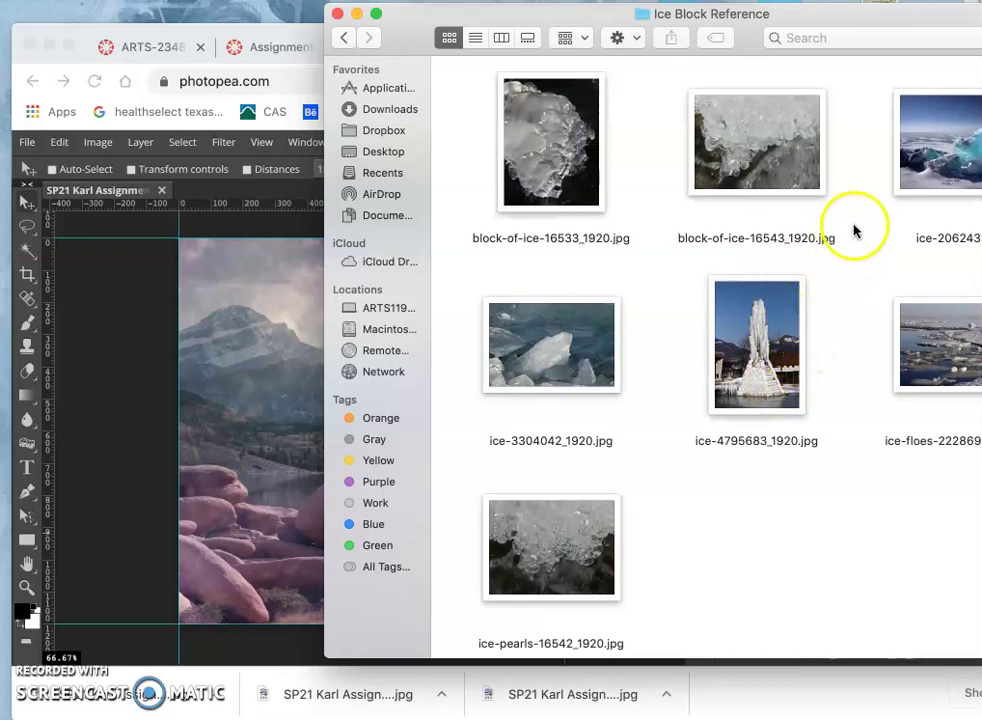
drag(913, 14, 862, 27)
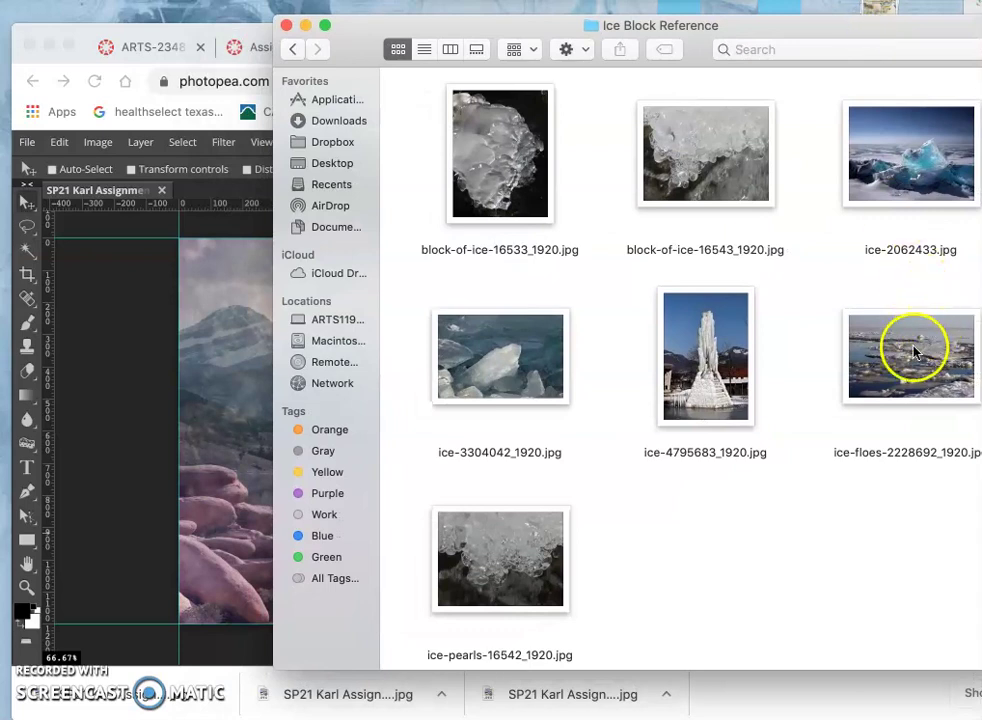
drag(913, 350, 240, 478)
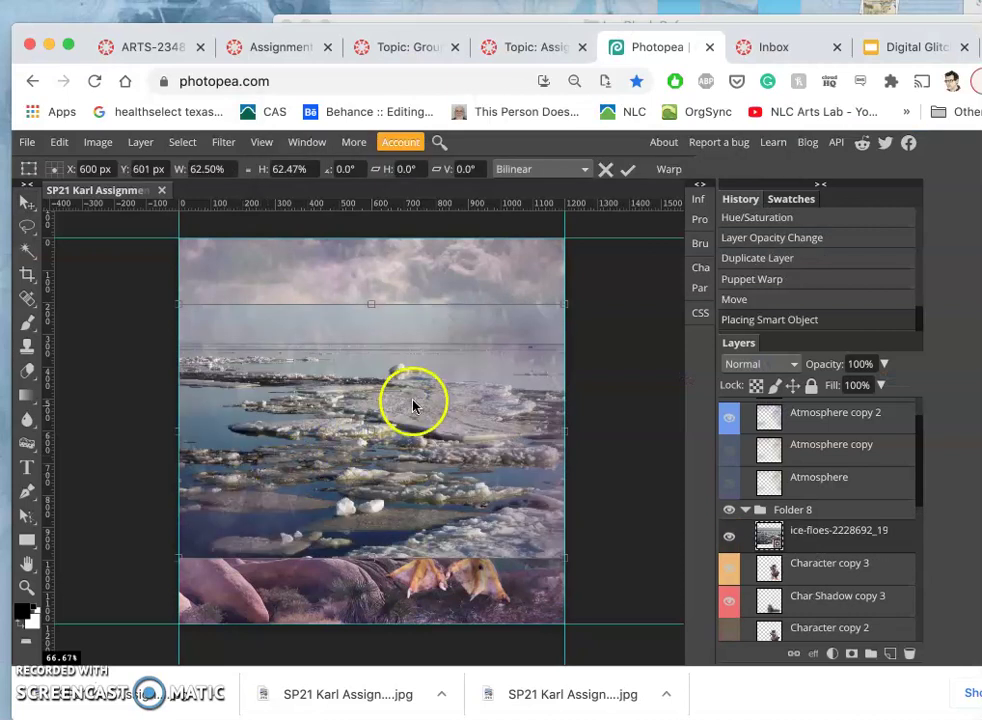
- Place the ice-floes image lower over the scene and rasterize its layer
drag(412, 402, 413, 480)
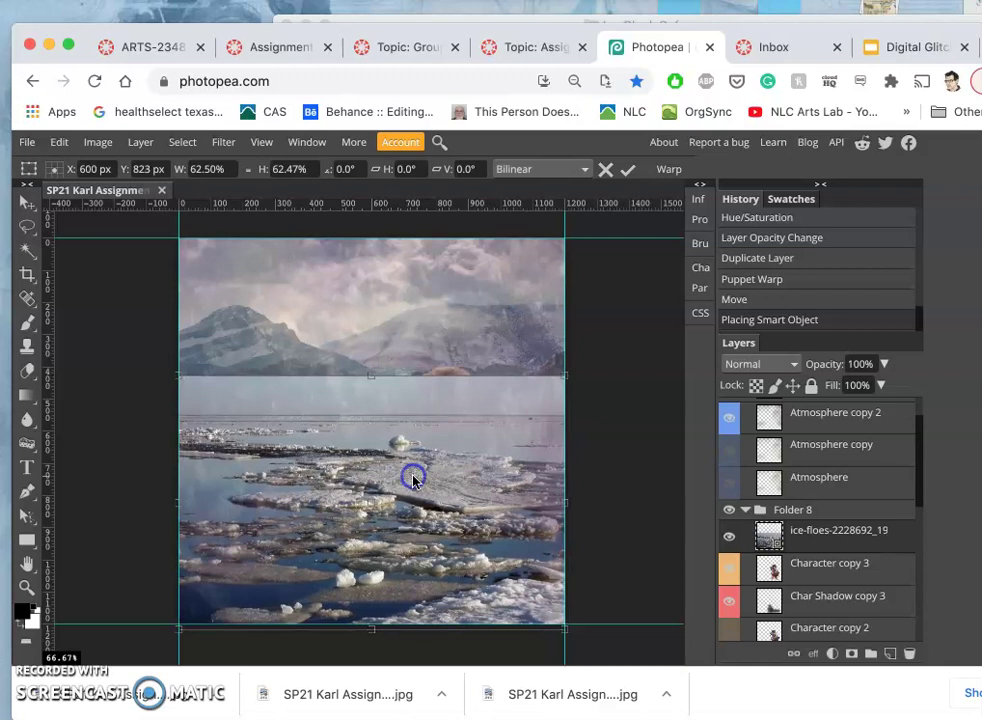
key(Return)
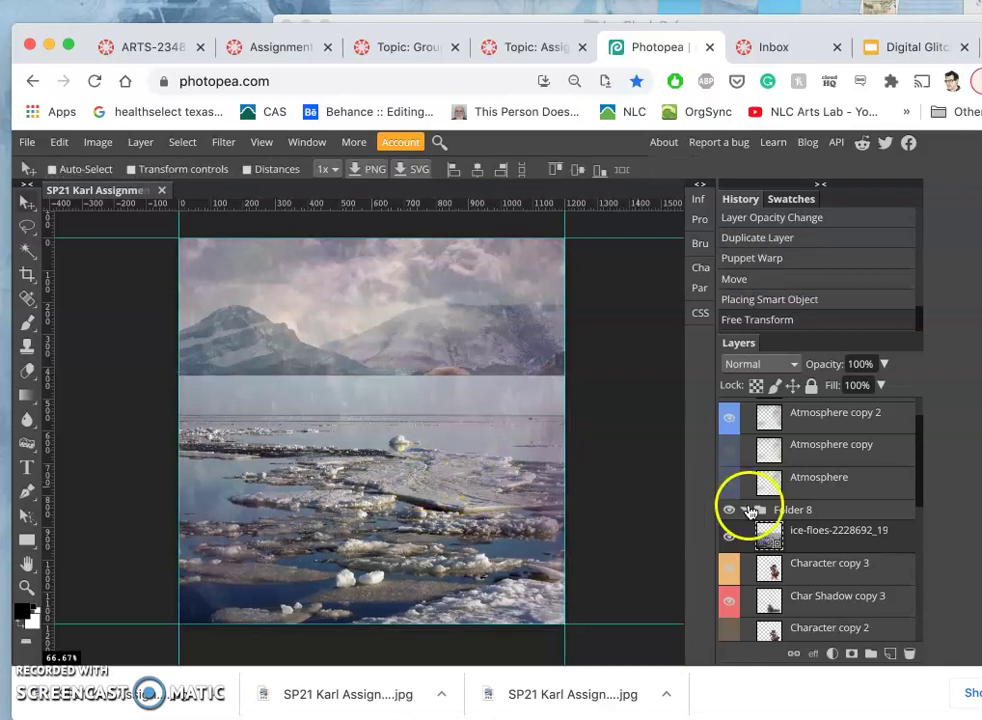
click(825, 541)
right_click(825, 541)
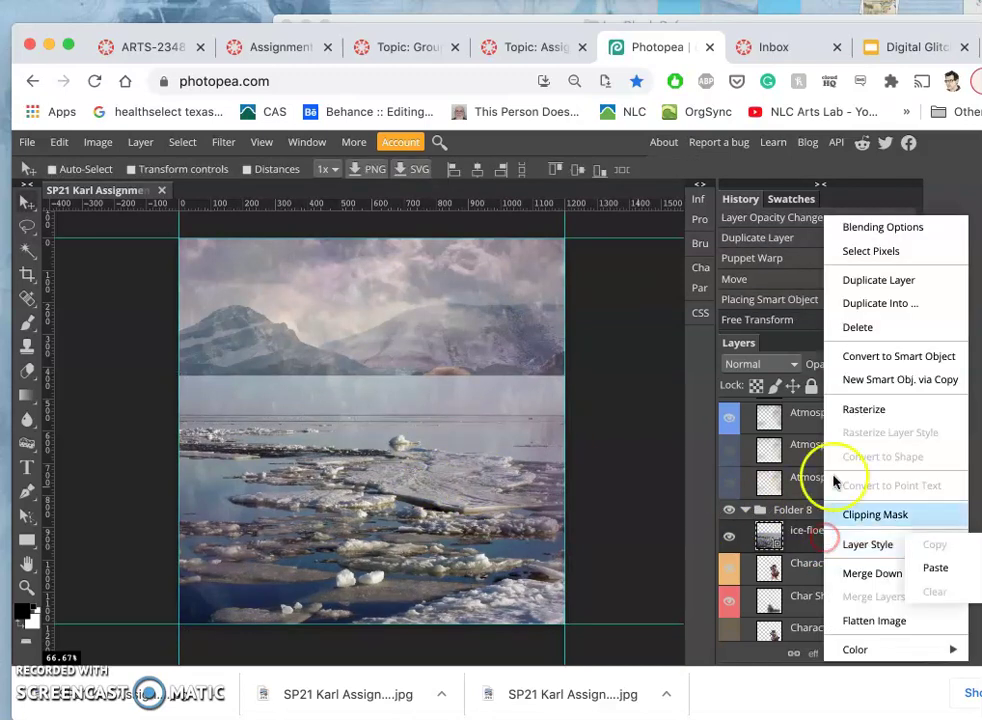
click(824, 408)
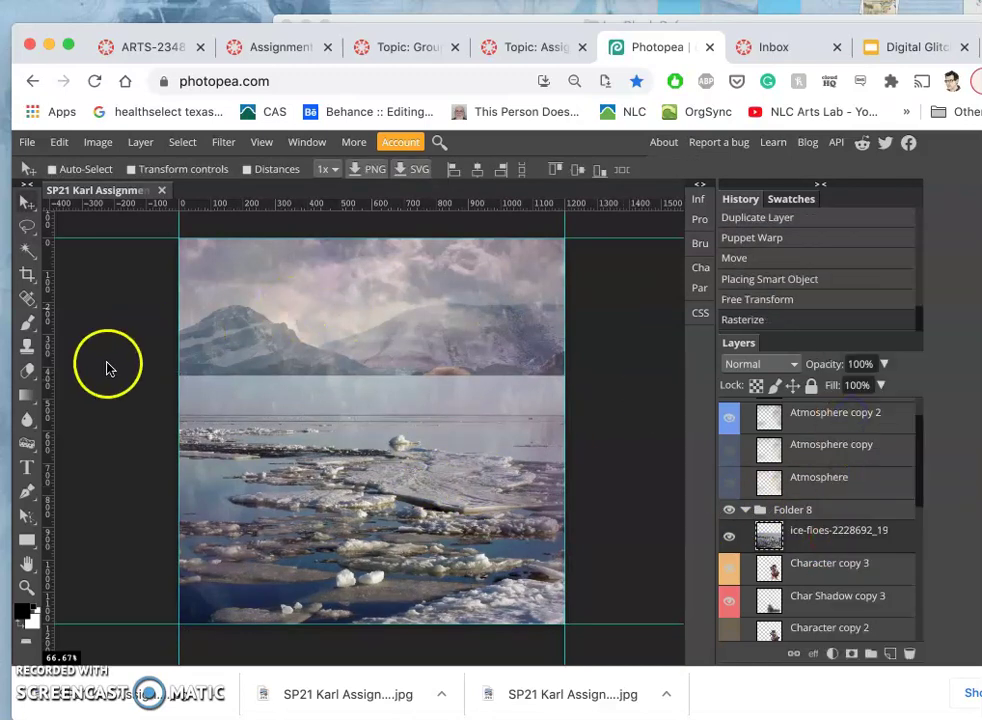
- Erase ice-floes at full strength off the top edge, platypus face, right haze and lower-left rocks
click(28, 370)
click(275, 170)
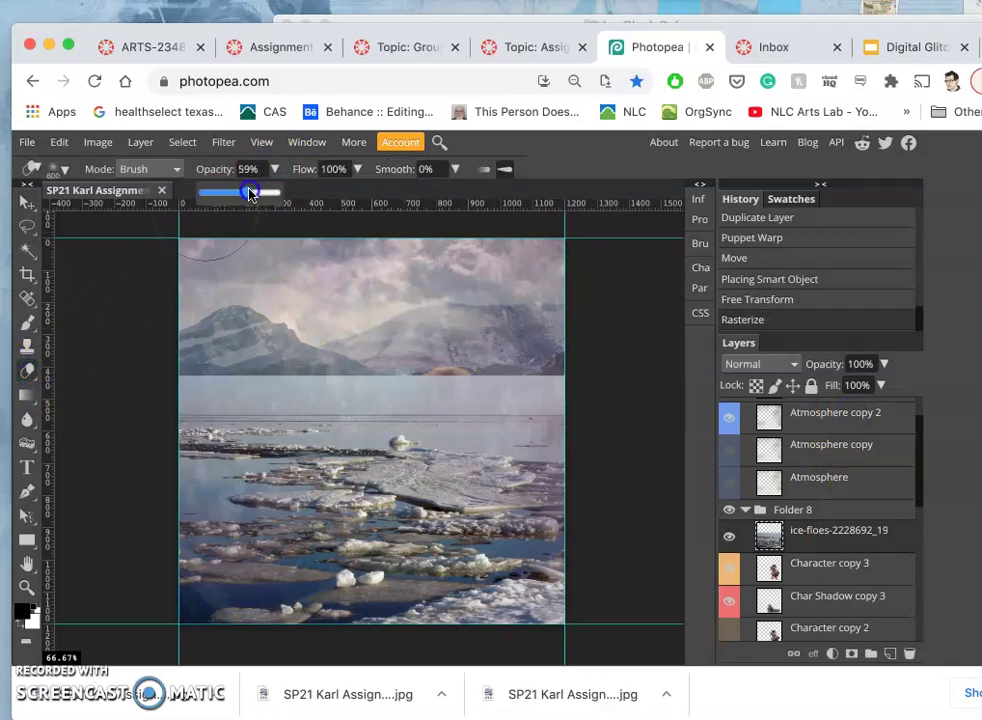
click(313, 407)
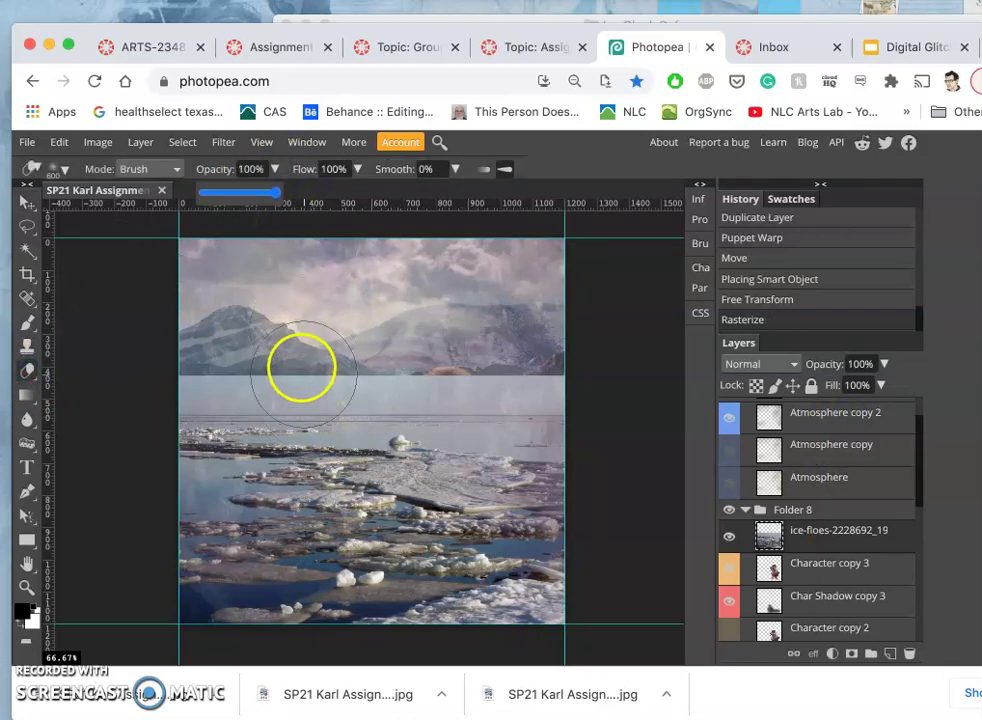
mouse_move(220, 358)
mouse_down()
mouse_move(184, 356)
mouse_move(354, 336)
mouse_move(447, 345)
mouse_move(537, 370)
mouse_move(439, 357)
mouse_move(341, 362)
mouse_move(480, 344)
mouse_move(546, 376)
mouse_up()
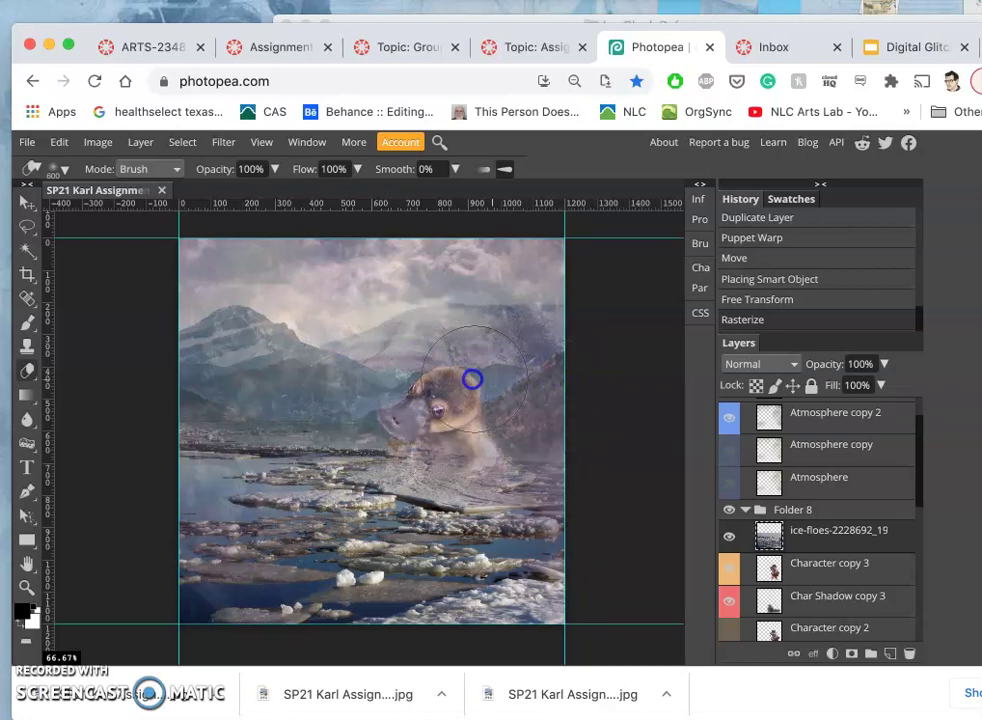
mouse_move(418, 385)
mouse_down()
mouse_move(385, 368)
mouse_move(350, 386)
mouse_move(171, 412)
mouse_move(257, 414)
mouse_move(320, 397)
mouse_move(287, 420)
mouse_move(228, 435)
mouse_move(191, 466)
mouse_move(459, 424)
mouse_move(510, 476)
mouse_up()
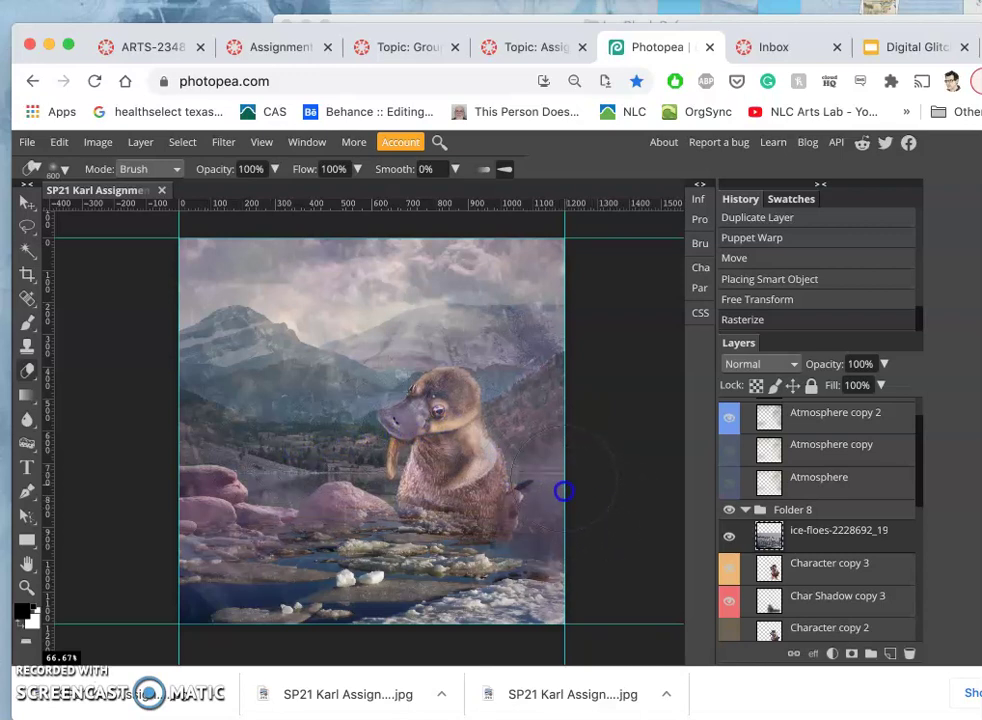
drag(529, 489, 527, 490)
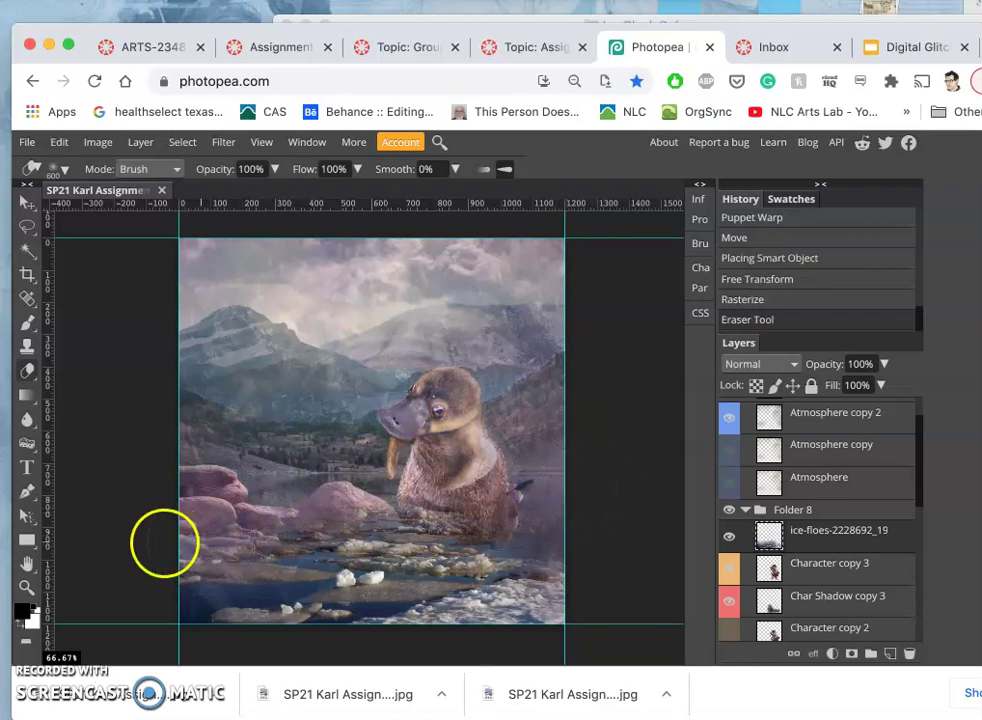
mouse_move(171, 534)
mouse_down()
mouse_move(235, 505)
mouse_move(240, 585)
mouse_up()
drag(224, 537, 235, 600)
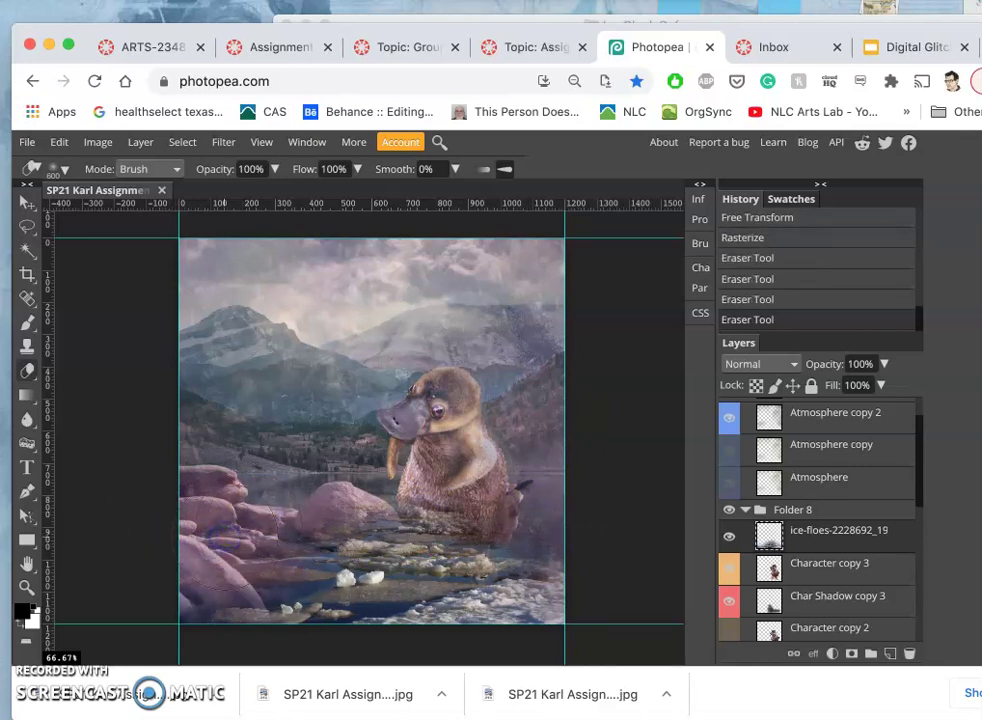
mouse_move(320, 455)
mouse_down()
mouse_move(344, 461)
mouse_move(338, 367)
mouse_up()
- Set the eraser to 51% and try softening ice over the rocks, undoing the bad strokes
click(270, 169)
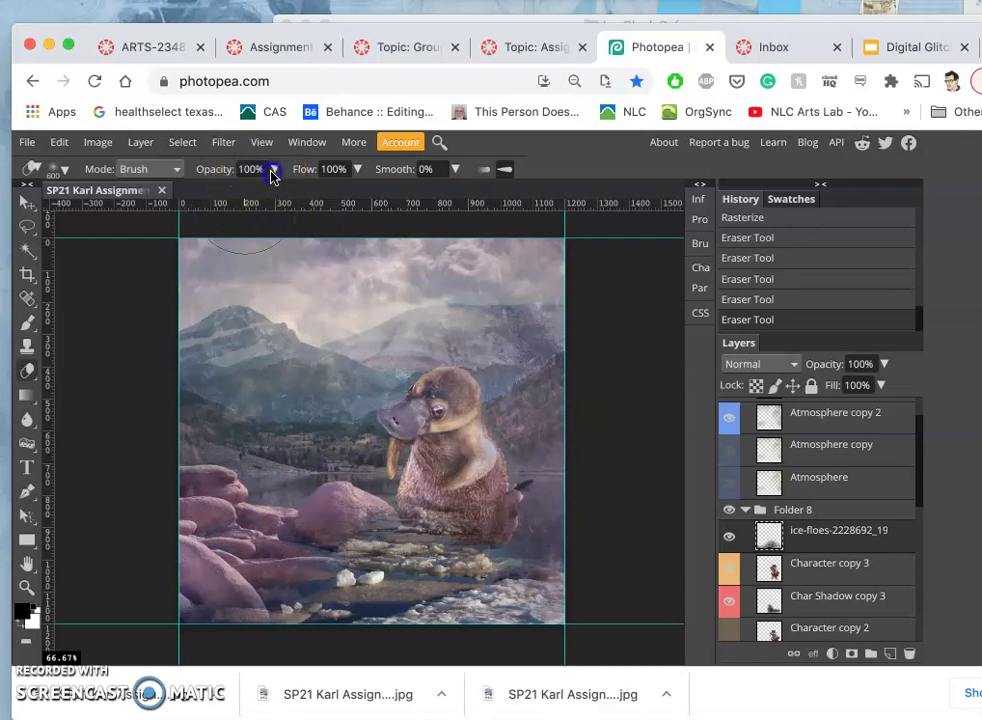
mouse_move(373, 460)
mouse_down()
mouse_move(409, 546)
mouse_move(406, 528)
mouse_move(360, 534)
mouse_move(412, 491)
mouse_move(464, 480)
mouse_move(587, 509)
mouse_move(576, 525)
mouse_move(500, 540)
mouse_up()
key(ctrl+z)
drag(400, 528, 367, 543)
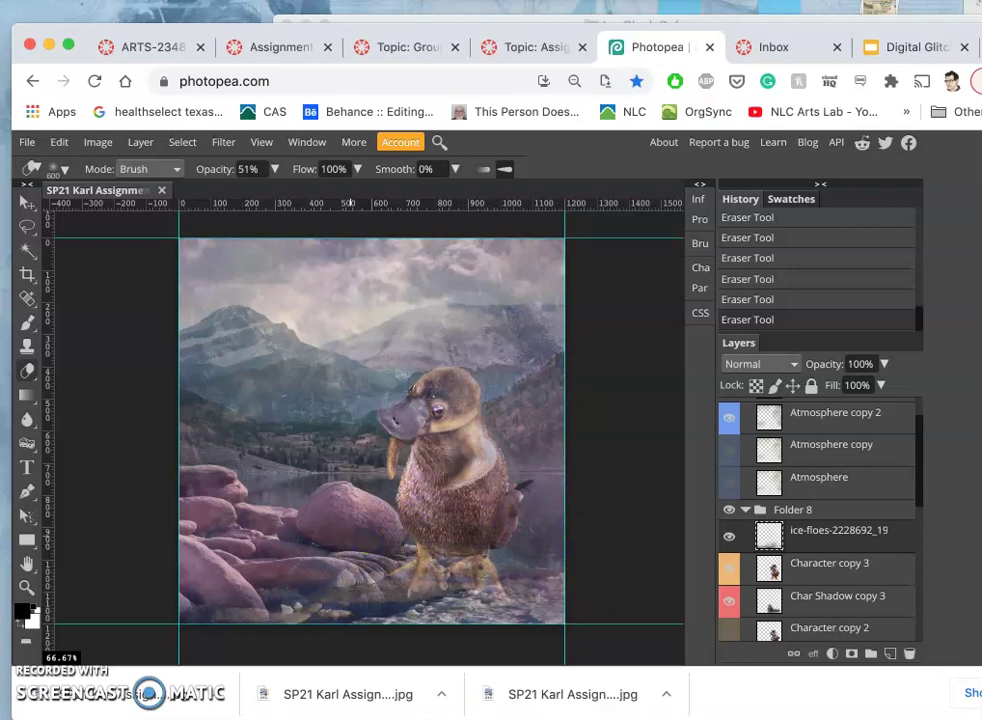
key(super+z)
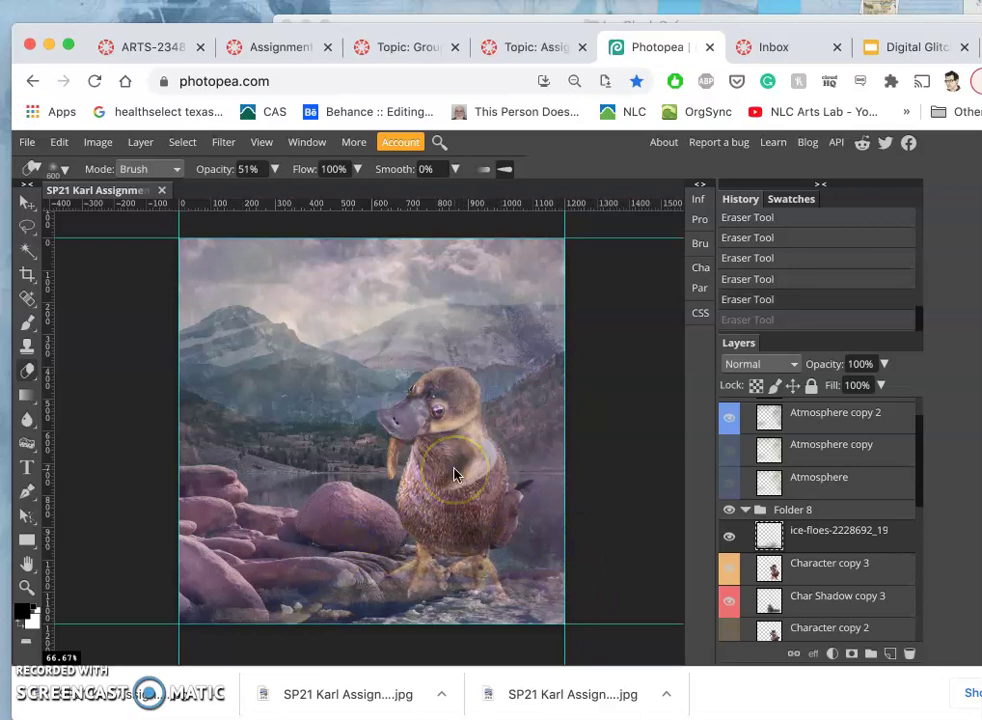
key(super+z)
- Softly erase ice from the platypus's lower body, back and lower rocks, comparing with the layer hidden
mouse_move(454, 474)
mouse_down()
mouse_move(480, 491)
mouse_move(435, 533)
mouse_up()
mouse_move(496, 478)
mouse_down()
mouse_move(508, 415)
mouse_move(649, 416)
mouse_up()
click(729, 535)
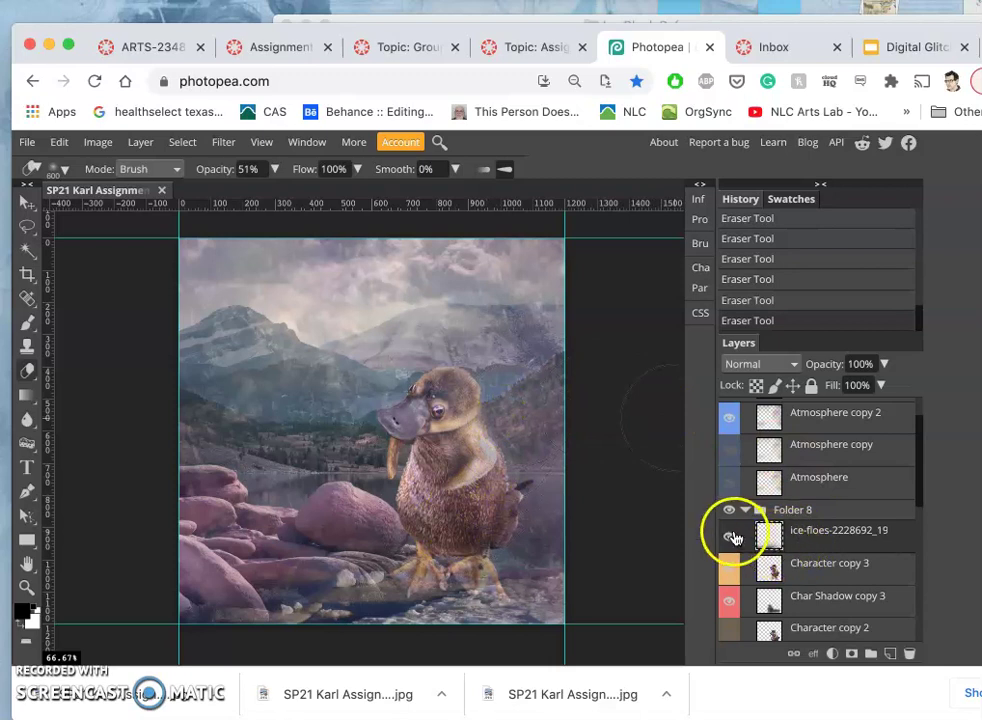
click(731, 536)
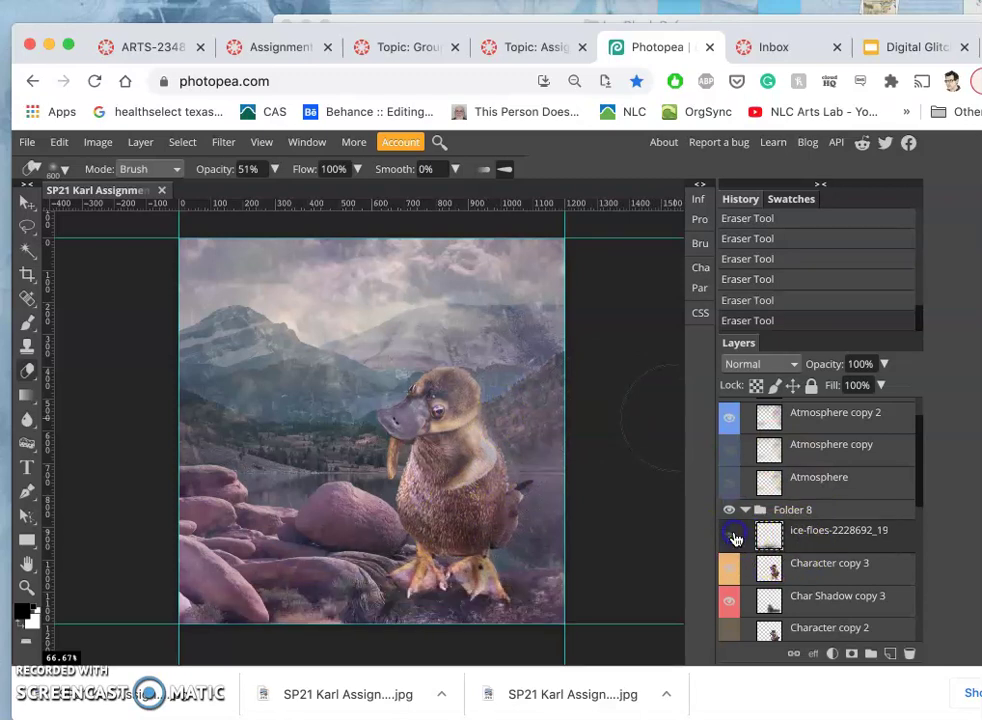
mouse_move(558, 588)
mouse_down()
mouse_move(263, 592)
mouse_move(456, 620)
mouse_move(686, 587)
mouse_move(765, 546)
mouse_move(860, 552)
mouse_up()
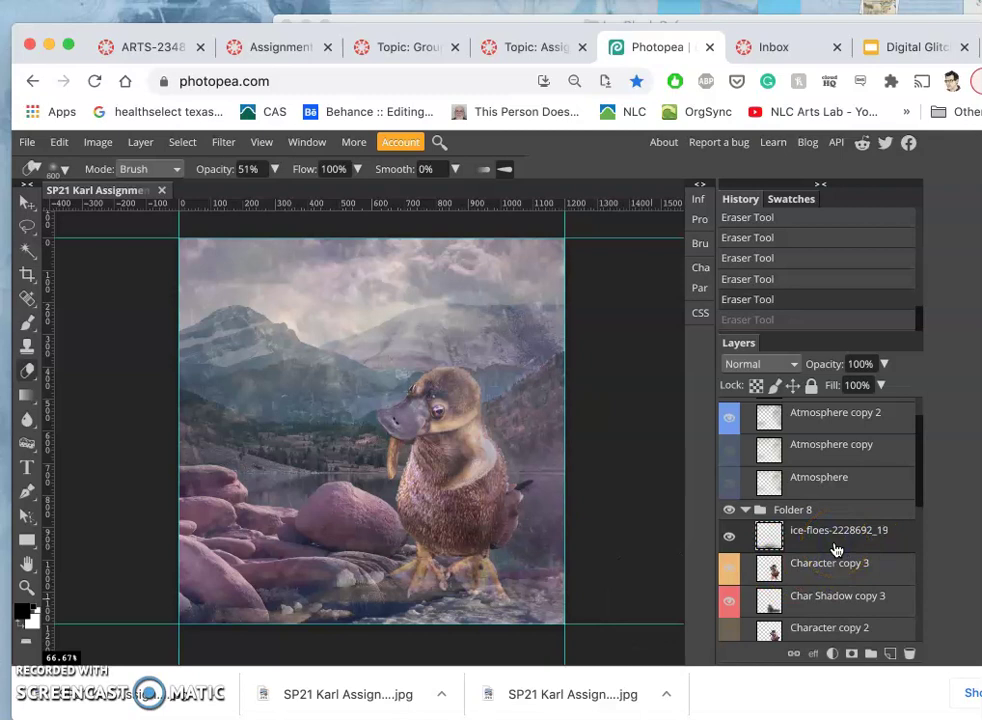
key(ctrl+z)
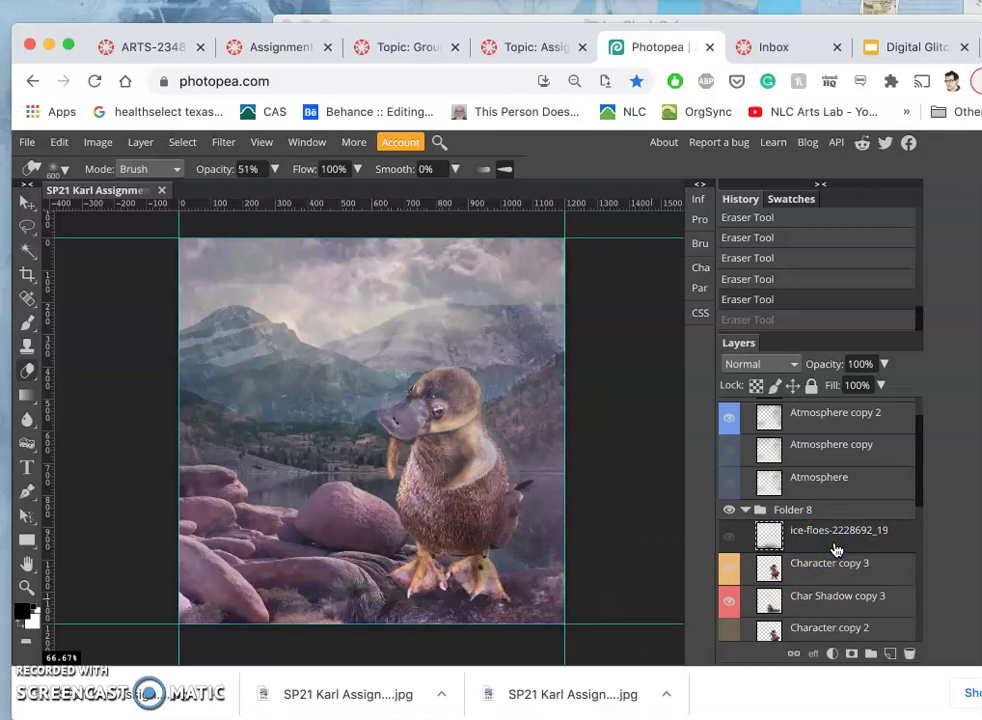
key(ctrl+comma)
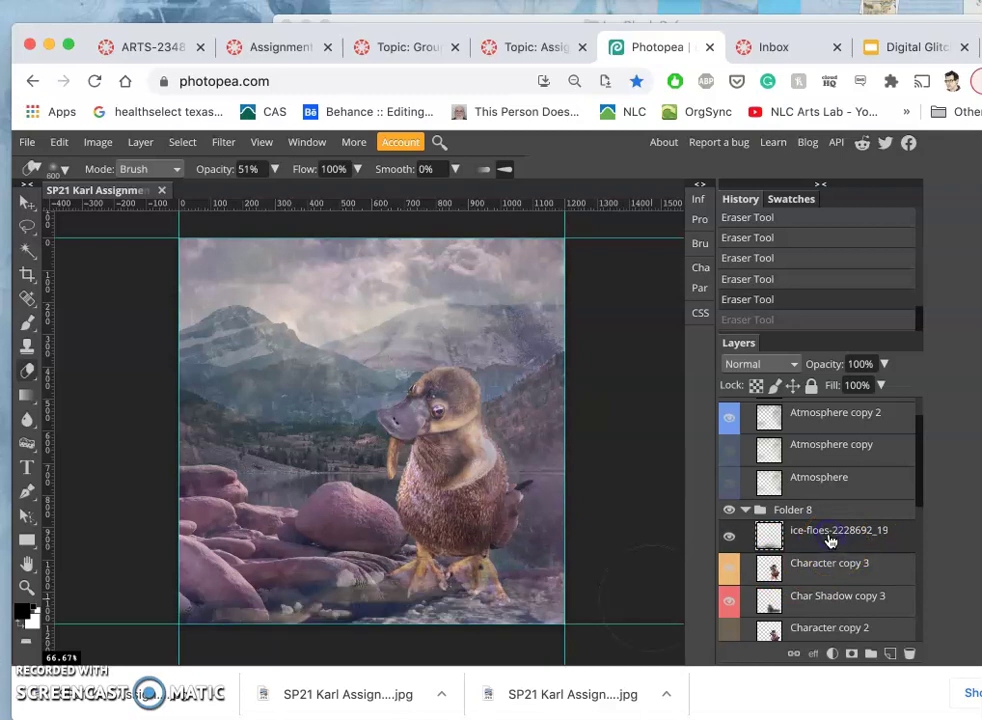
key(ctrl+j)
key(ctrl+j)
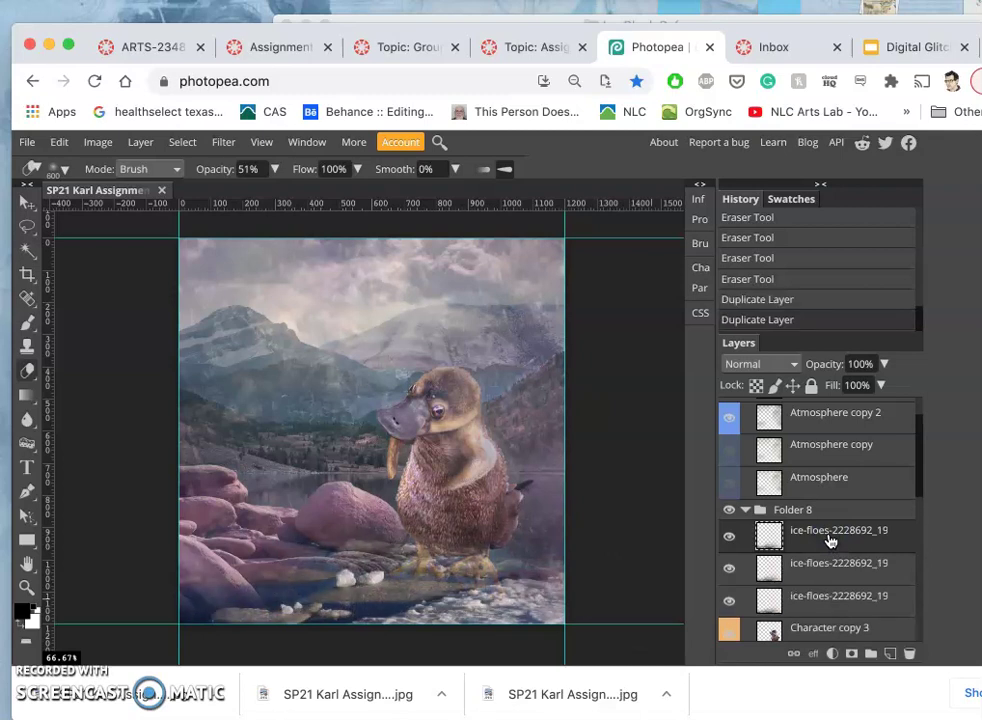
key(ctrl+j)
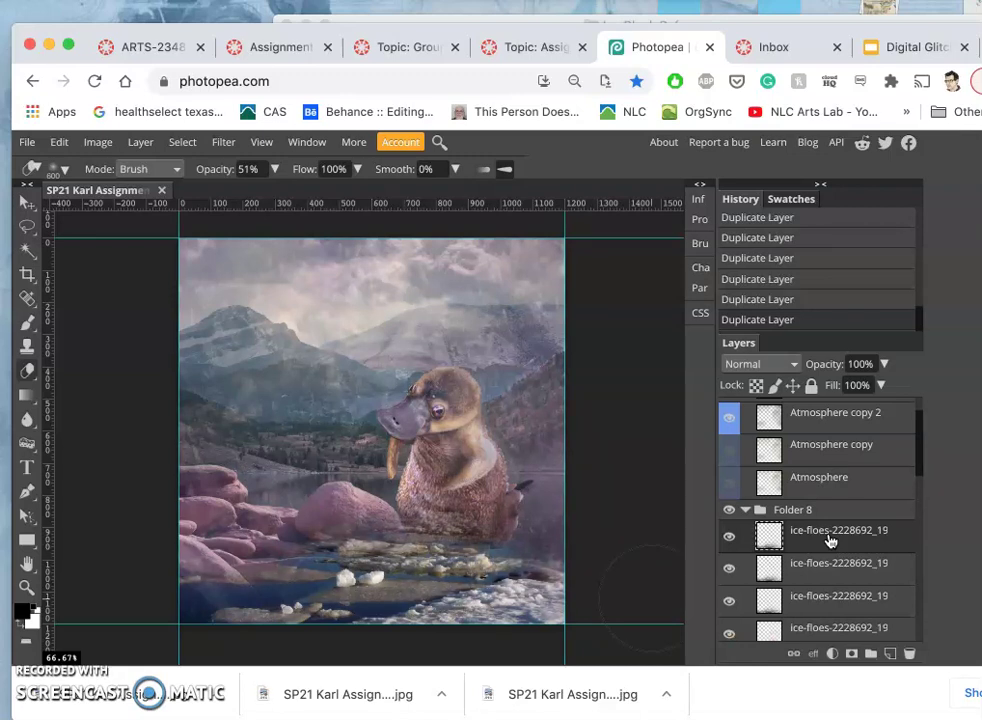
mouse_move(653, 516)
mouse_down()
mouse_move(478, 563)
mouse_move(405, 619)
mouse_move(416, 632)
mouse_move(473, 624)
mouse_move(603, 575)
mouse_up()
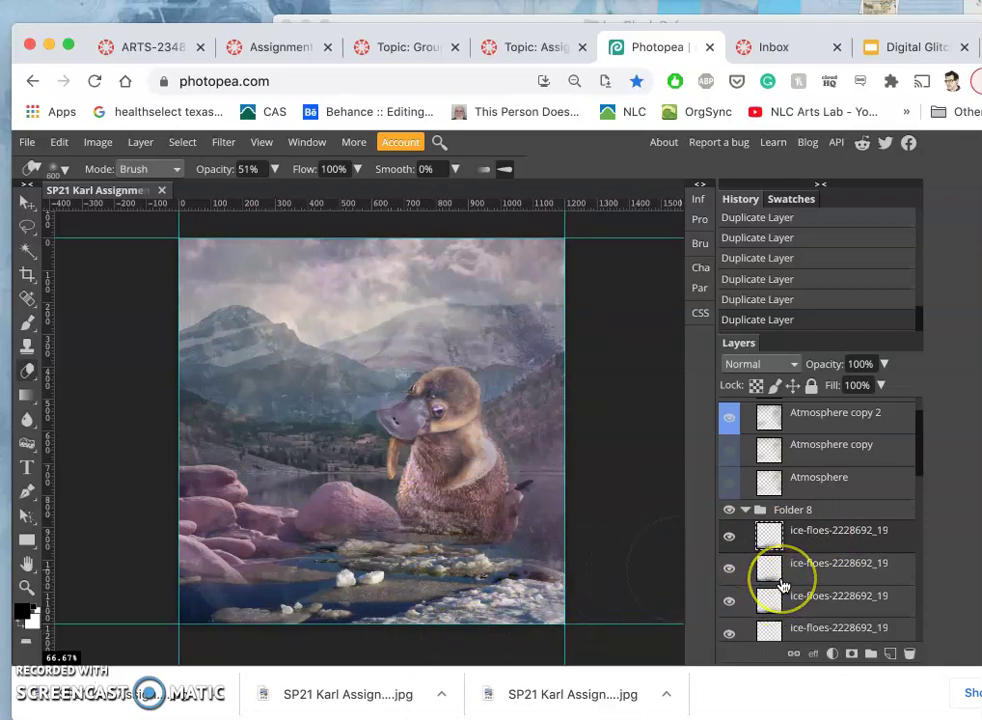
key(super+z)
key(super+z)
key(super+z)
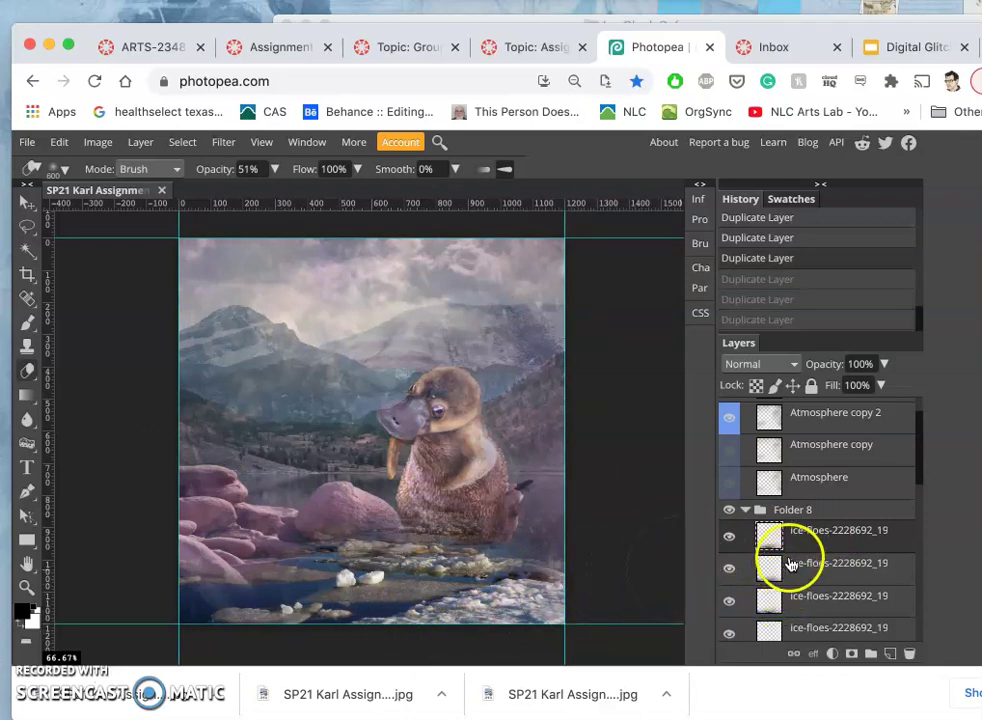
key(super+shift+z)
key(super+shift+z)
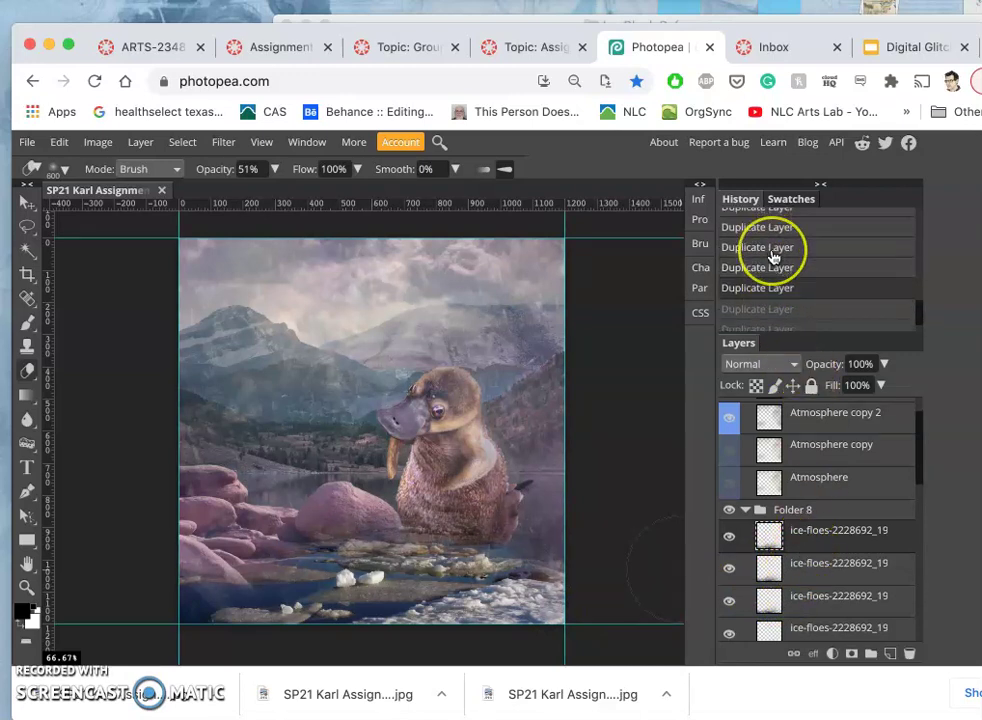
scroll(773, 258, up, 3)
click(762, 277)
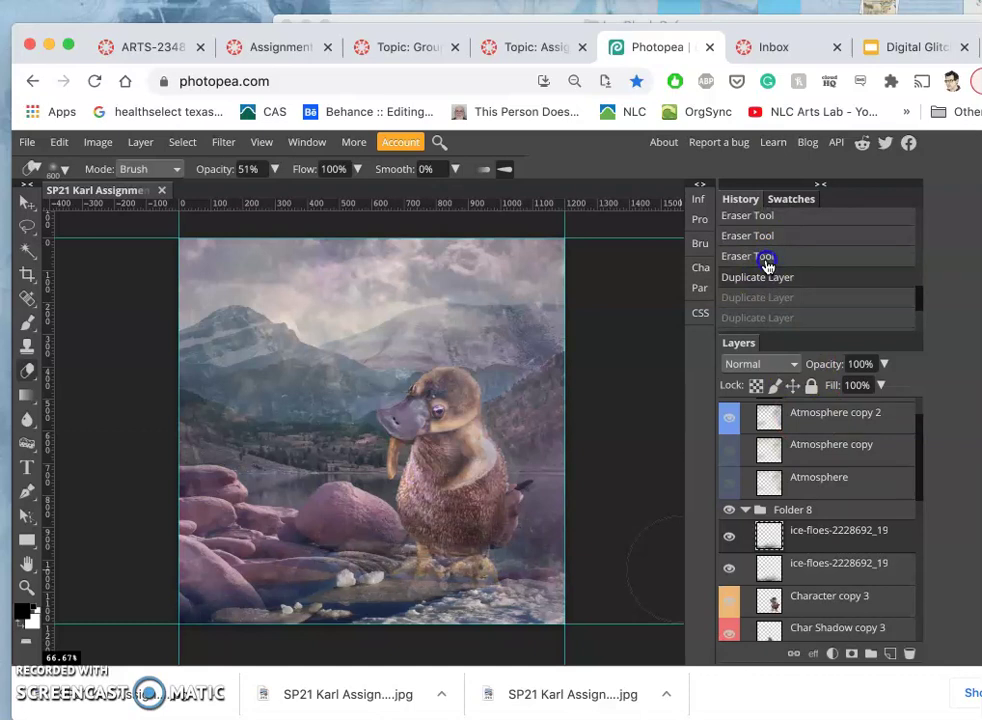
click(766, 260)
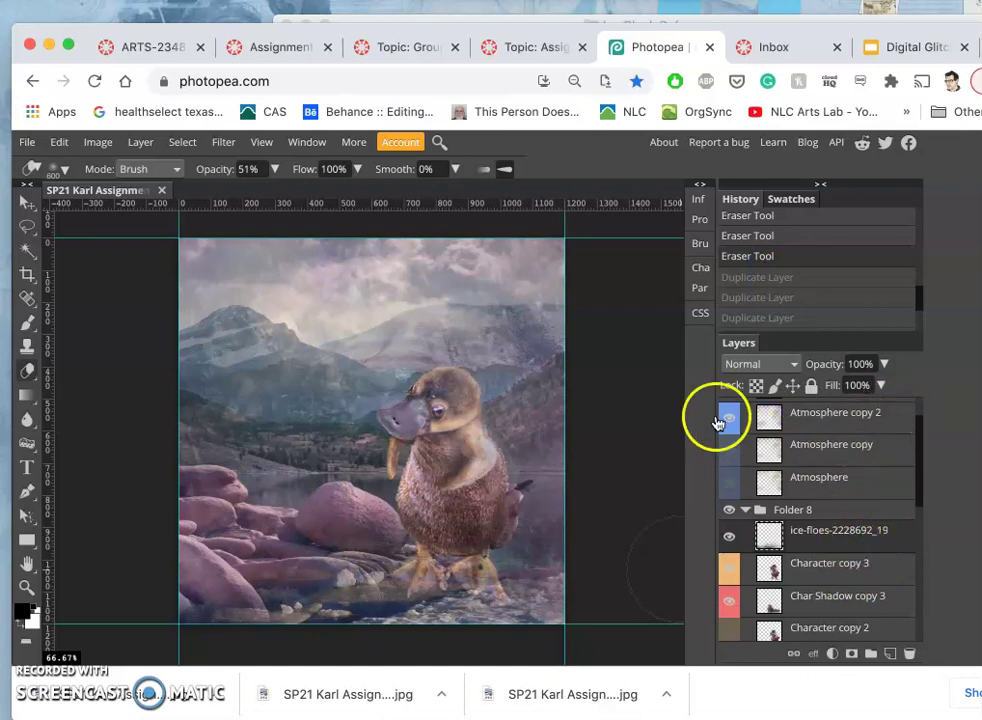
- Duplicate Atmosphere copy 2 with Ctrl+J into Atmosphere copy 3 and move it across the scene
scroll(805, 531, up, 1)
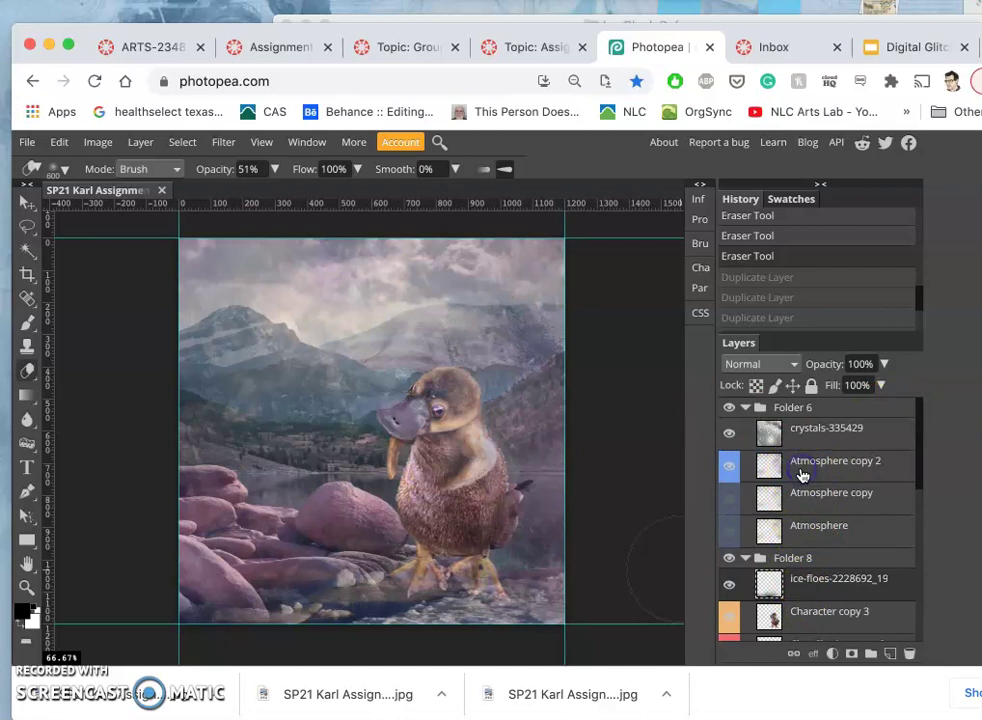
key(ctrl+j)
mouse_move(800, 462)
mouse_down()
mouse_move(820, 432)
mouse_move(798, 452)
mouse_up()
click(730, 505)
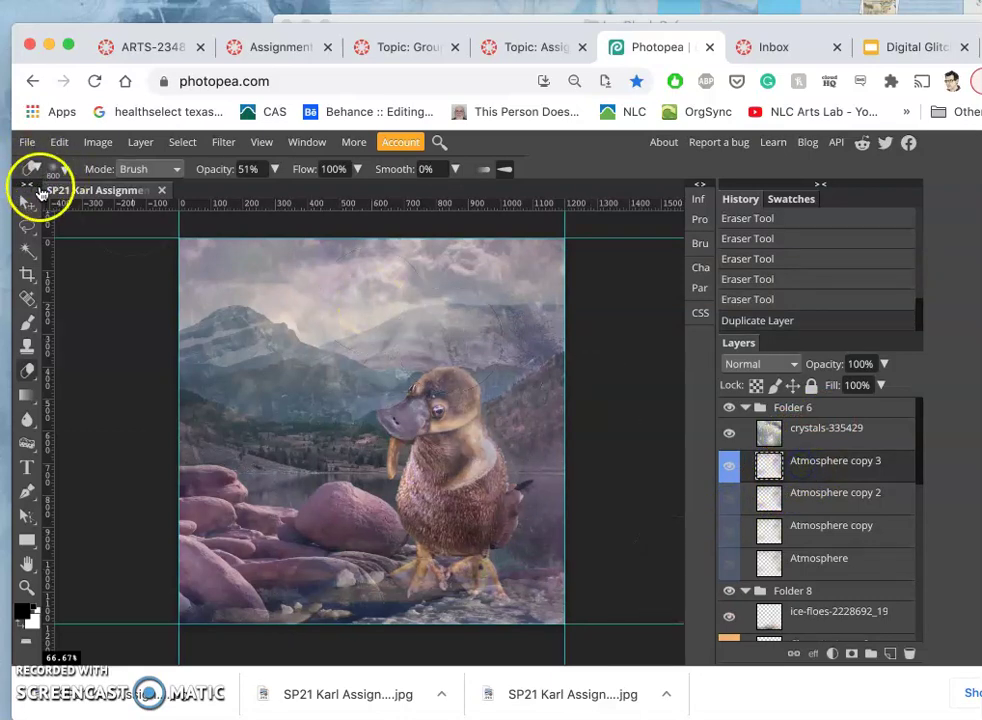
click(27, 204)
click(300, 440)
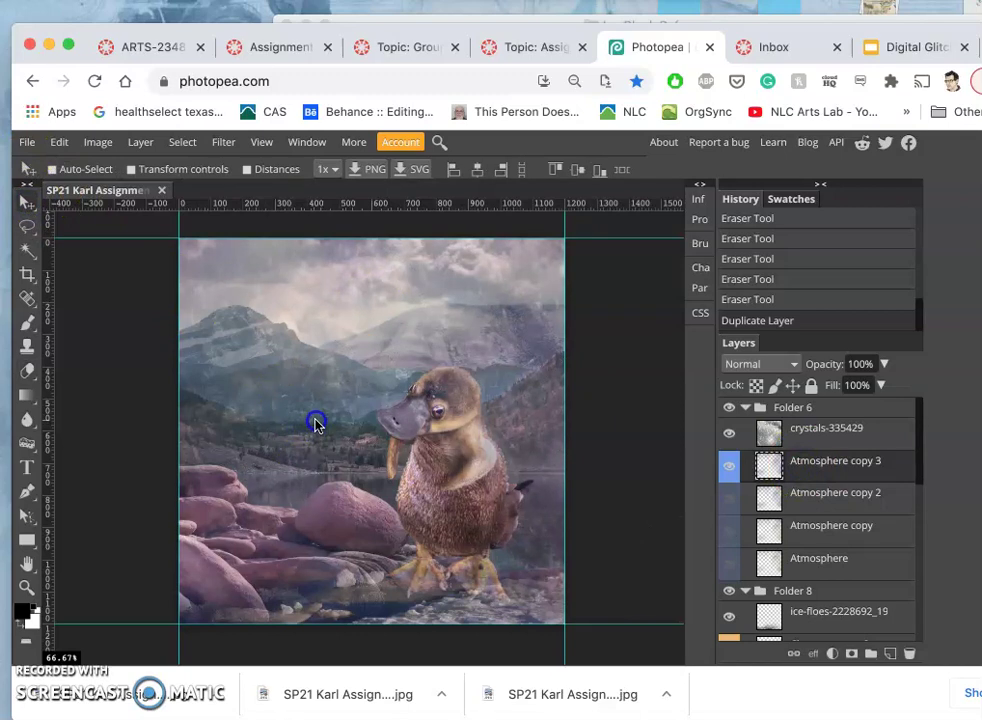
click(315, 424)
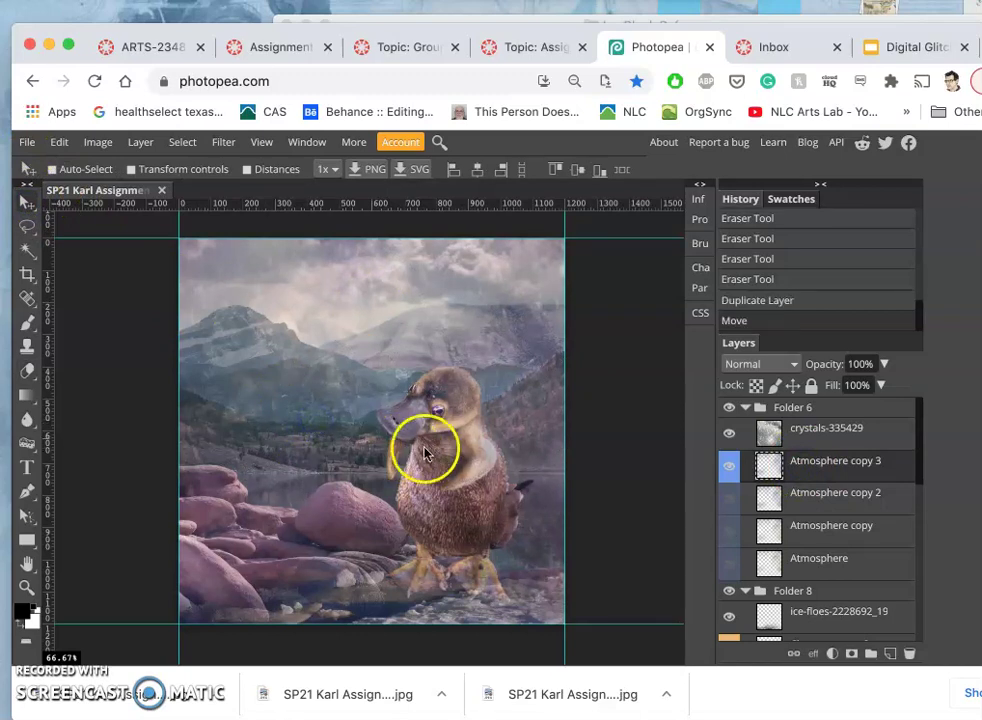
- Raise the crystals-335429 layer's opacity to 80%
click(818, 432)
click(813, 474)
click(829, 428)
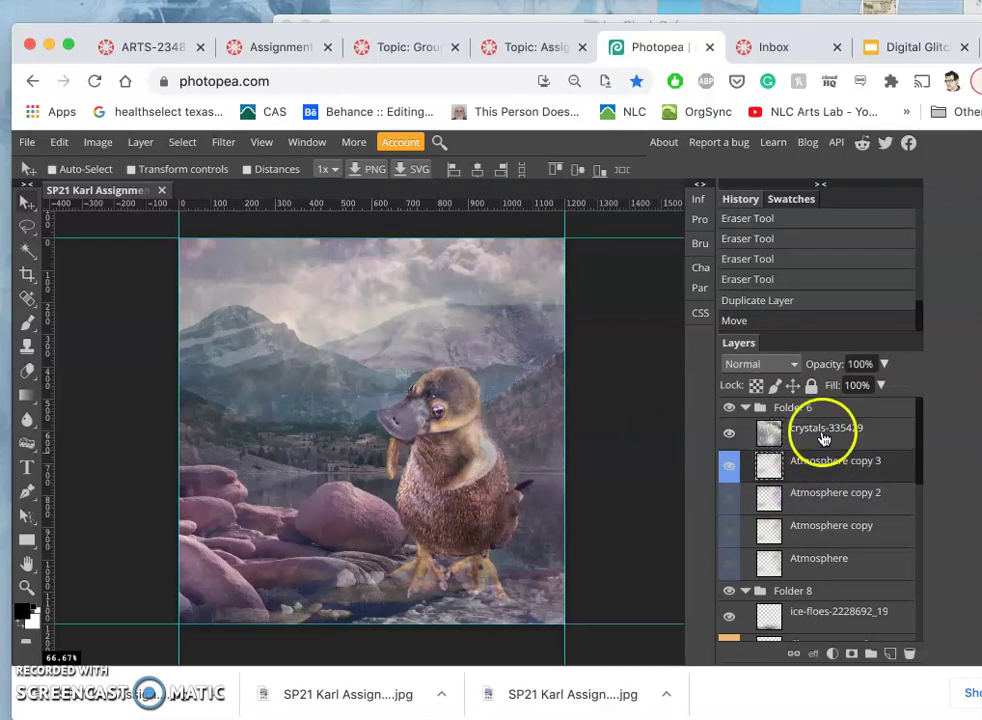
click(874, 360)
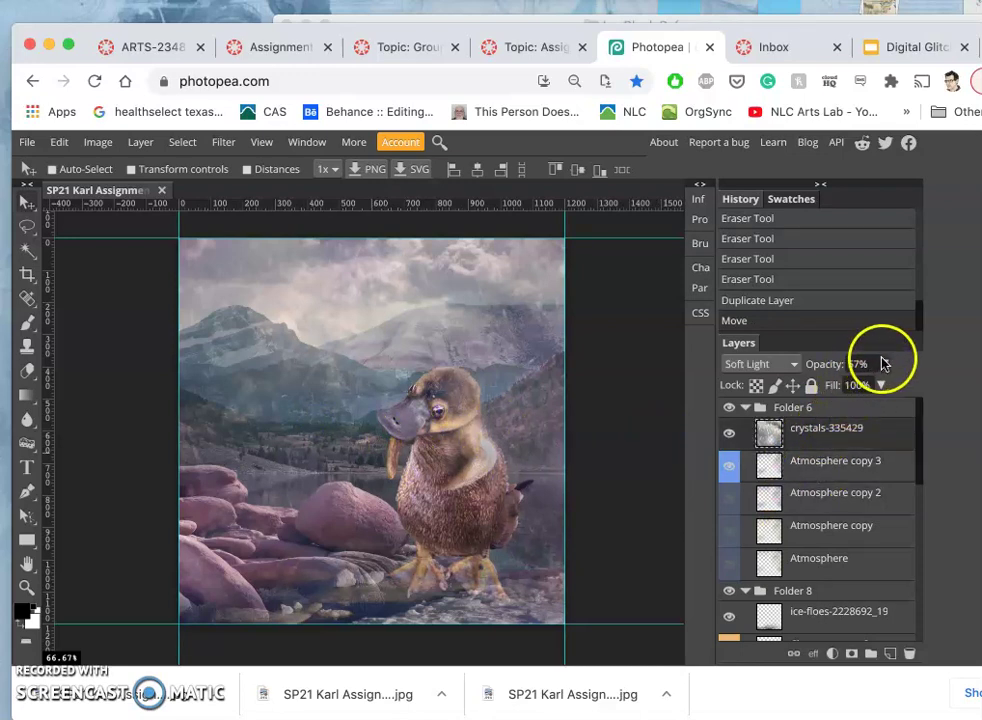
click(882, 364)
drag(856, 388, 865, 388)
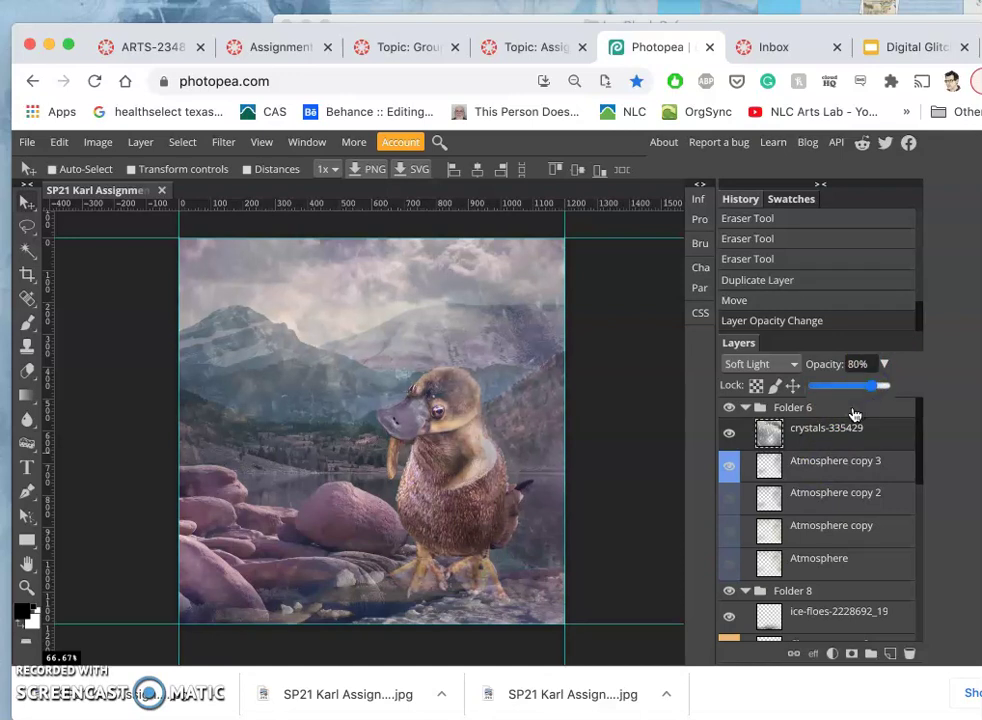
click(825, 436)
- Free Transform and commit the crystals layer, then duplicate it as crystals-335429 copy
click(398, 440)
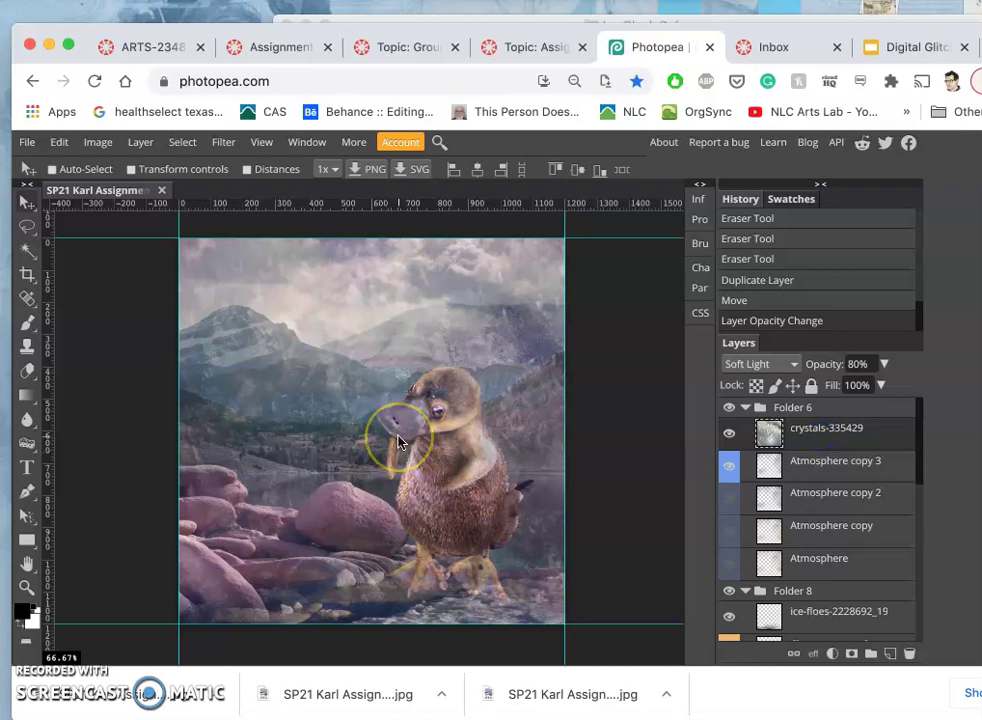
key(super+alt+t)
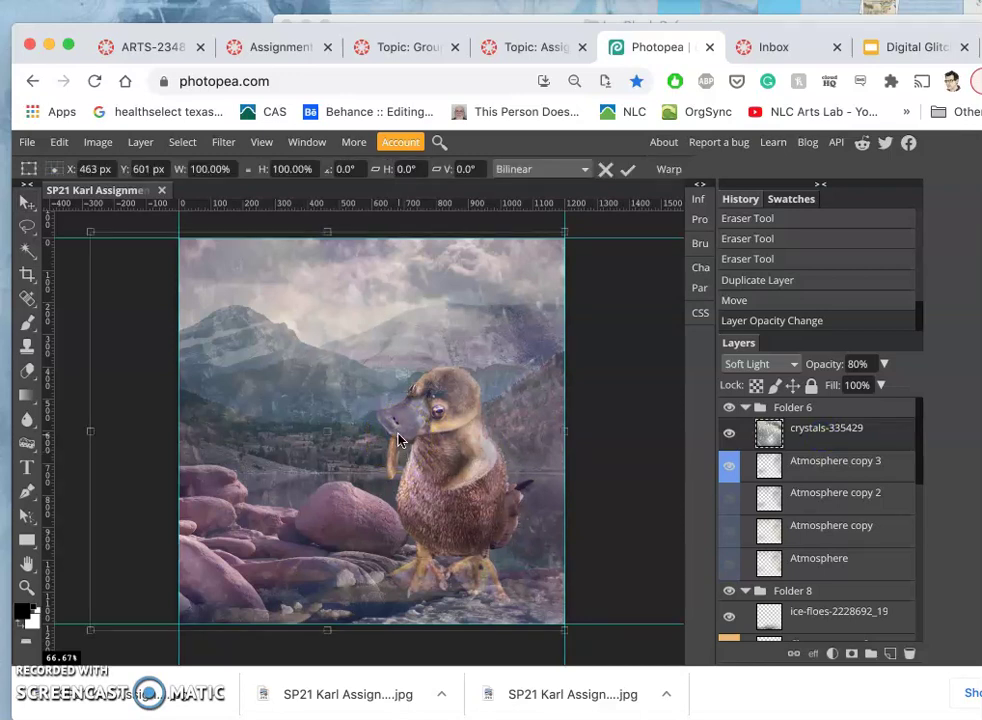
key(Return)
click(843, 443)
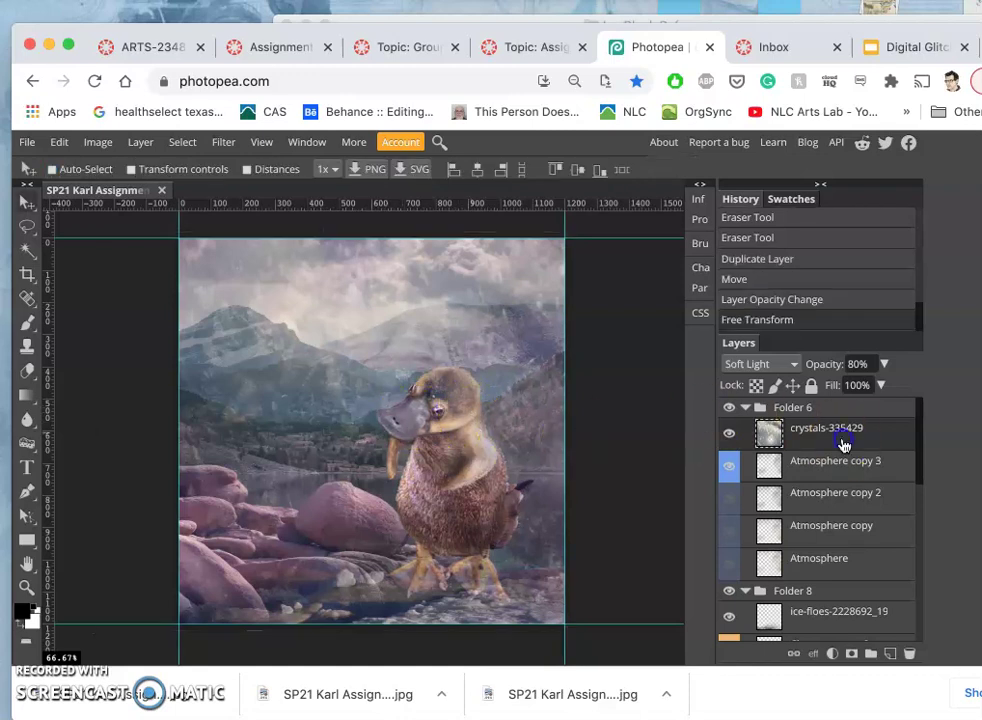
key(super+j)
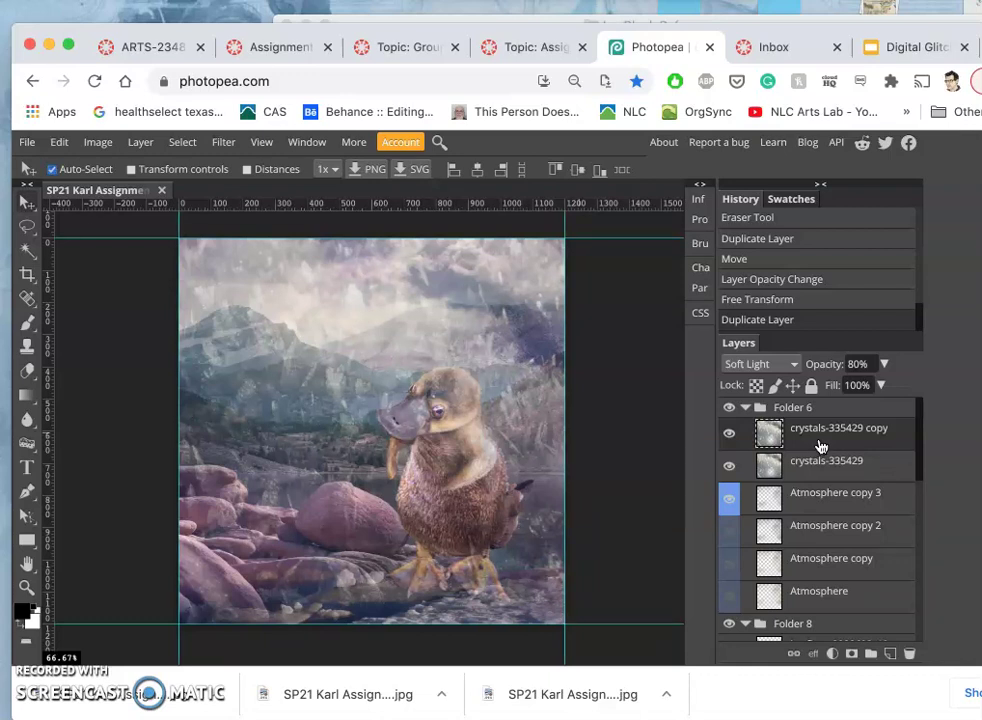
- Flip the crystals copy horizontally with Free Transform and commit it
key(ctrl+t)
right_click(501, 450)
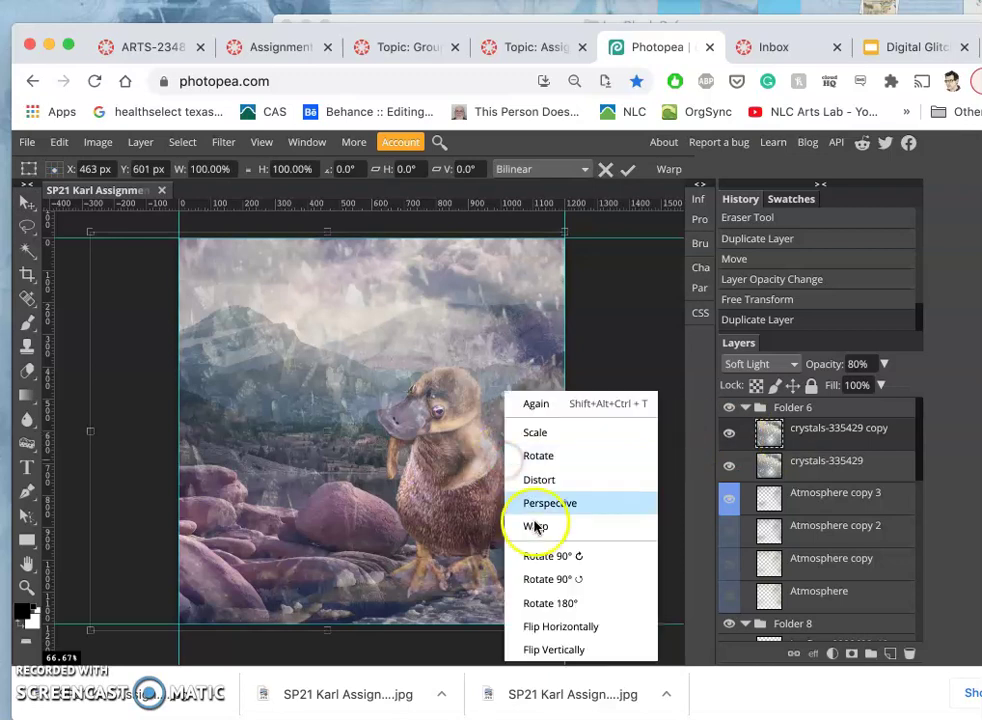
click(540, 626)
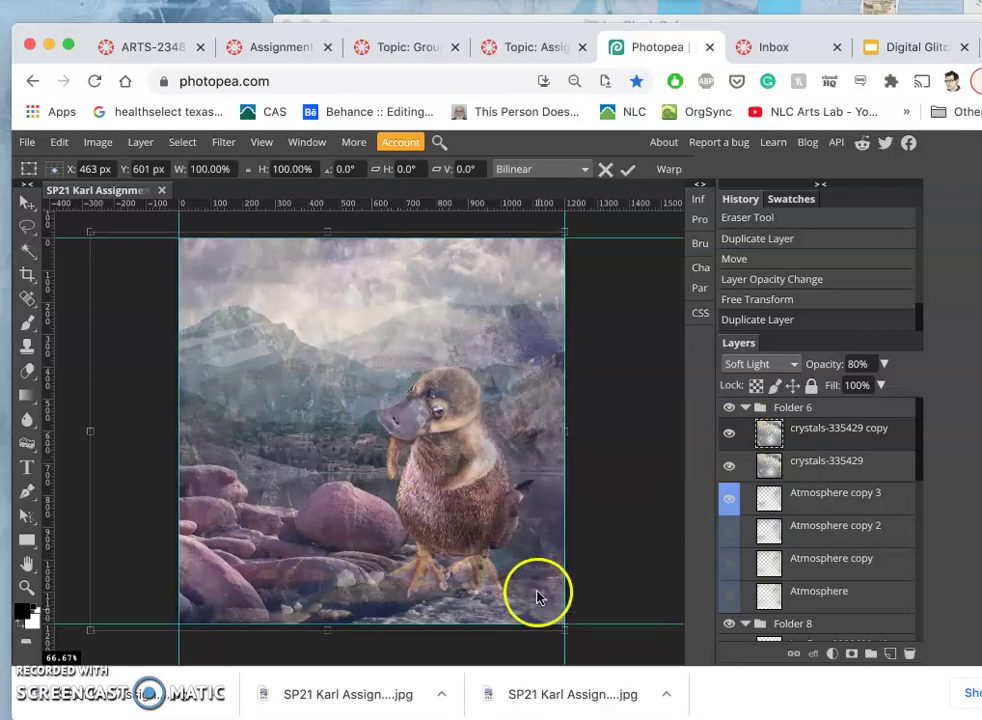
click(729, 436)
click(729, 436)
click(729, 436)
click(729, 436)
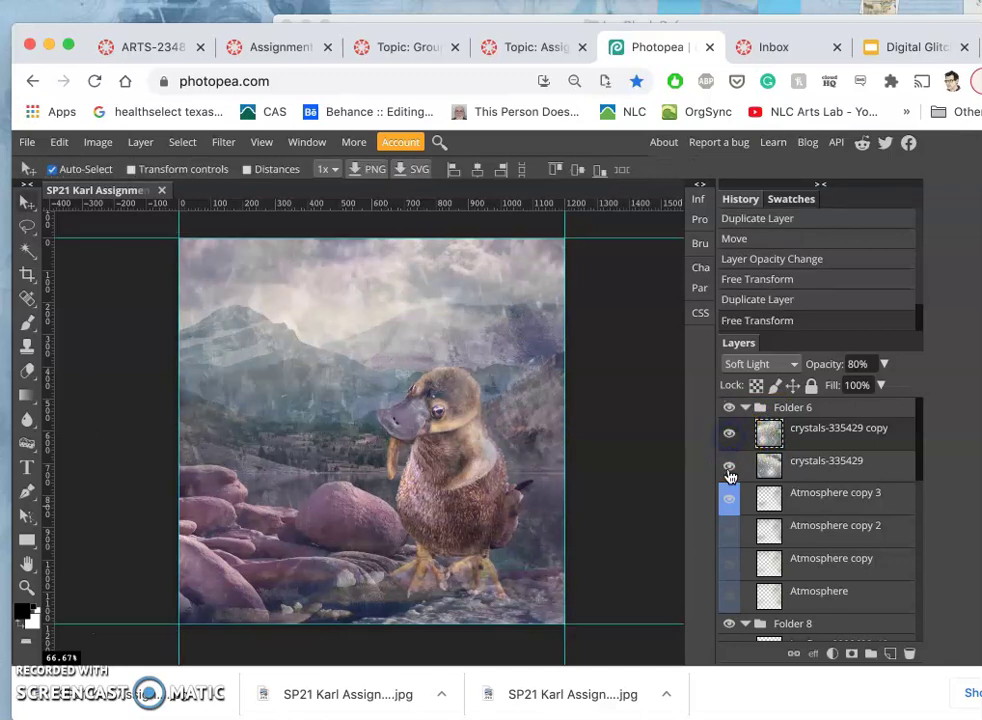
- Compare both crystals layers, hide the original, and set the copy's opacity to 67%
click(730, 470)
click(730, 441)
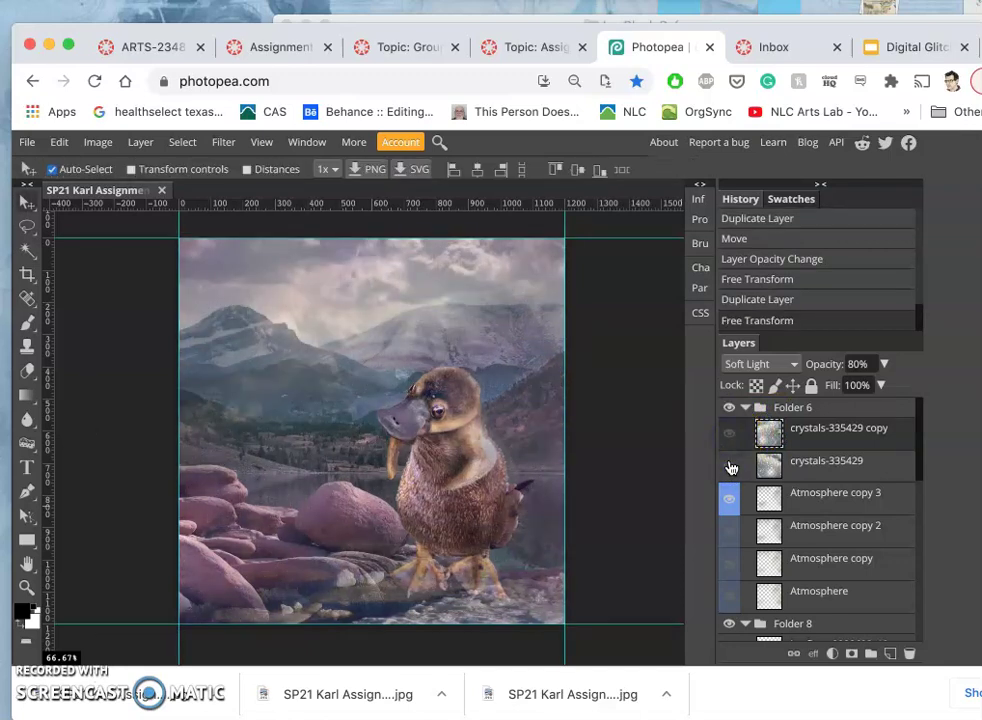
click(730, 467)
click(729, 436)
click(729, 437)
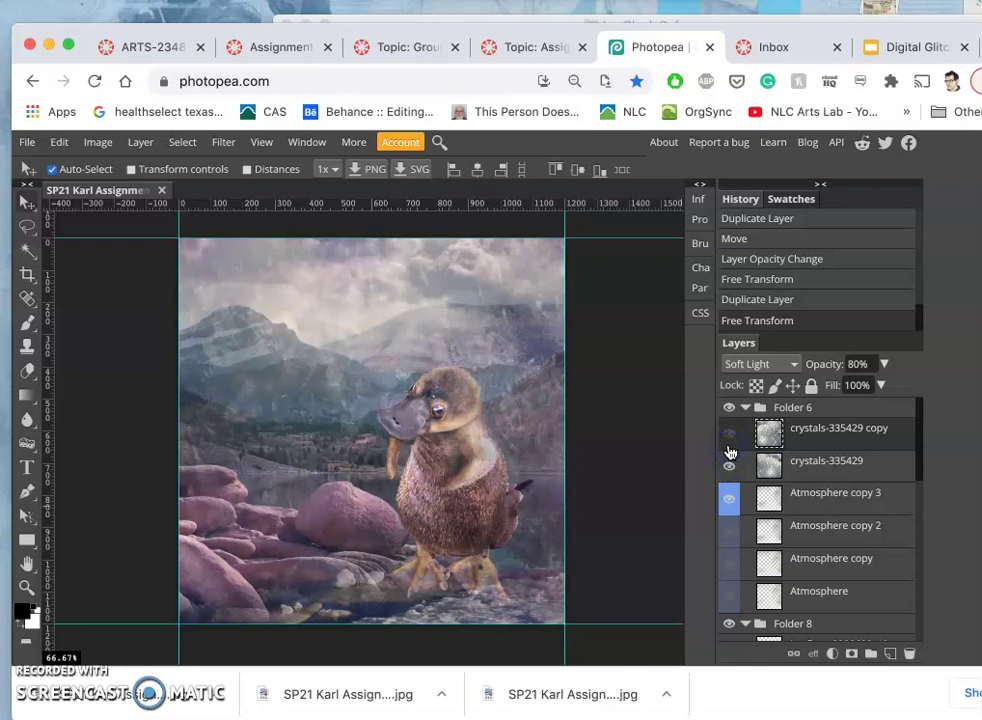
click(730, 448)
click(730, 438)
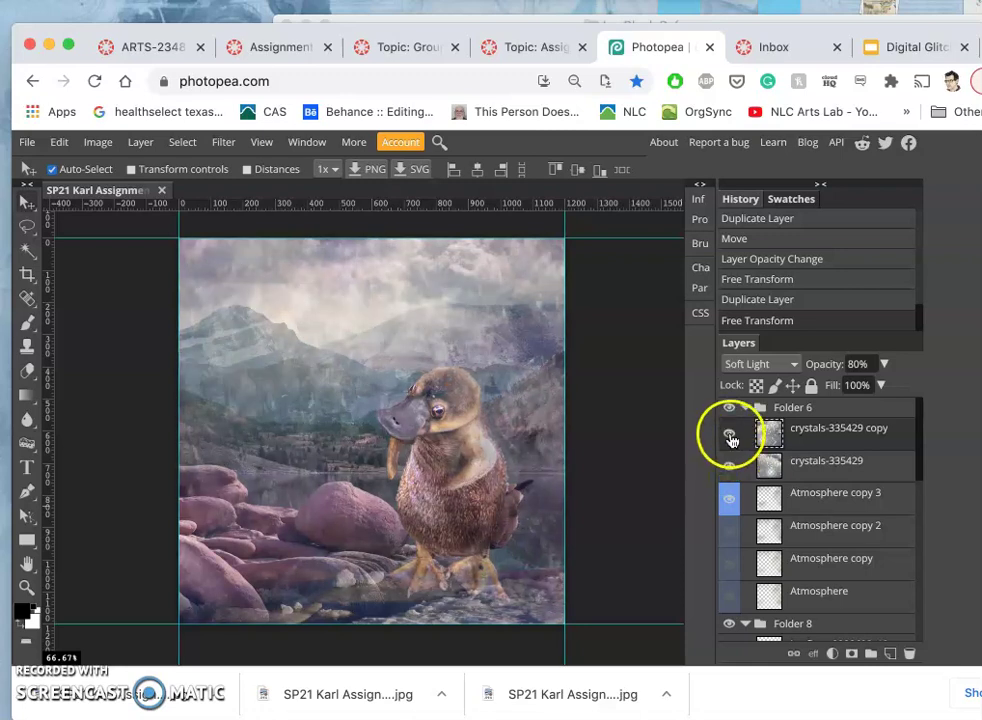
click(730, 442)
click(729, 467)
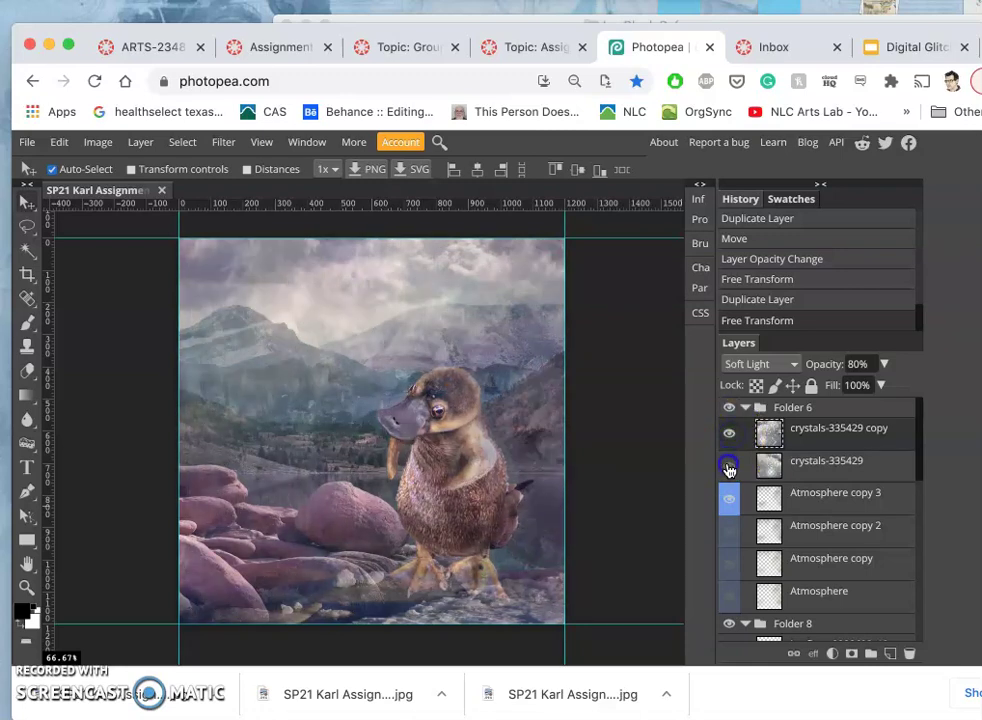
click(884, 364)
click(858, 387)
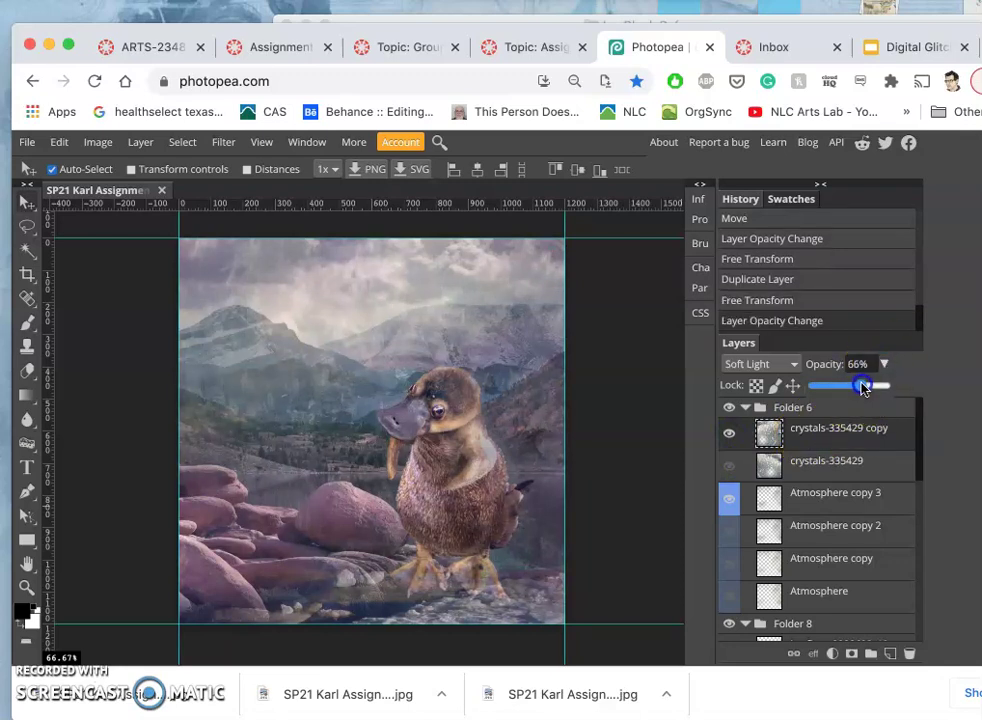
drag(863, 389, 864, 389)
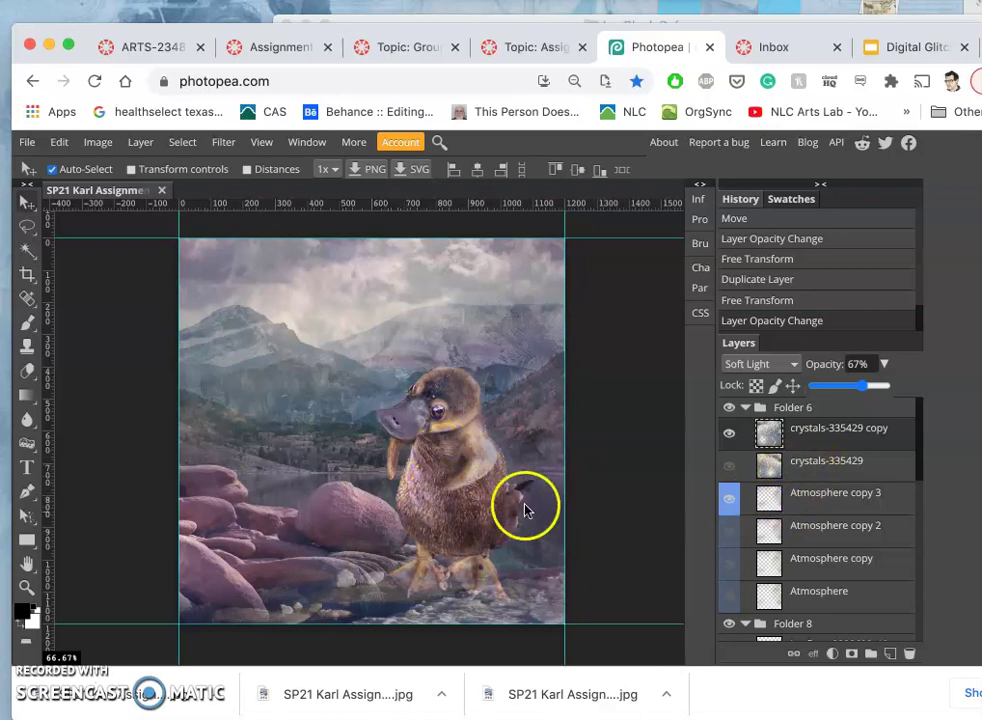
- Lasso a patch of crystal sky on the crystals copy and copy it to a new Layer 1
click(730, 500)
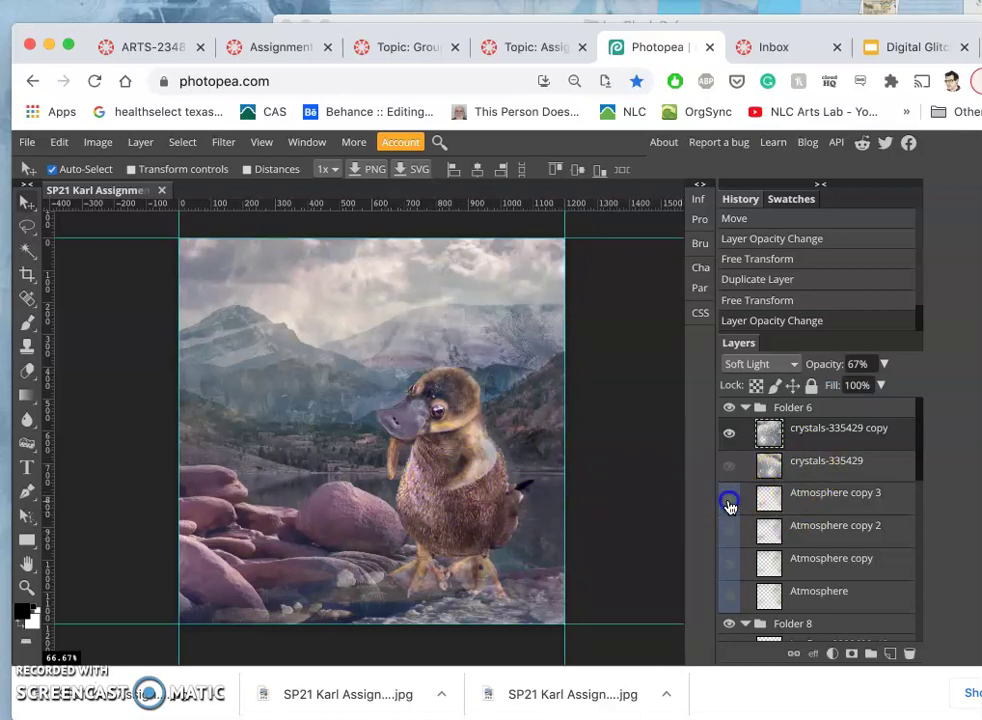
click(791, 503)
scroll(790, 503, down, 2)
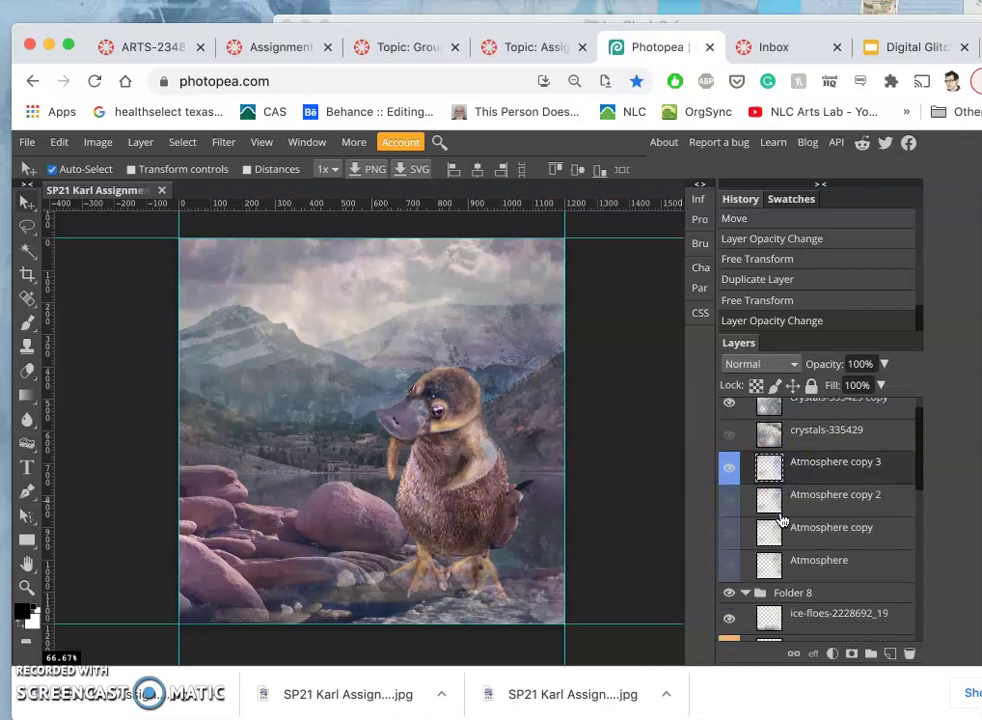
scroll(750, 522, up, 1)
scroll(785, 500, up, 1)
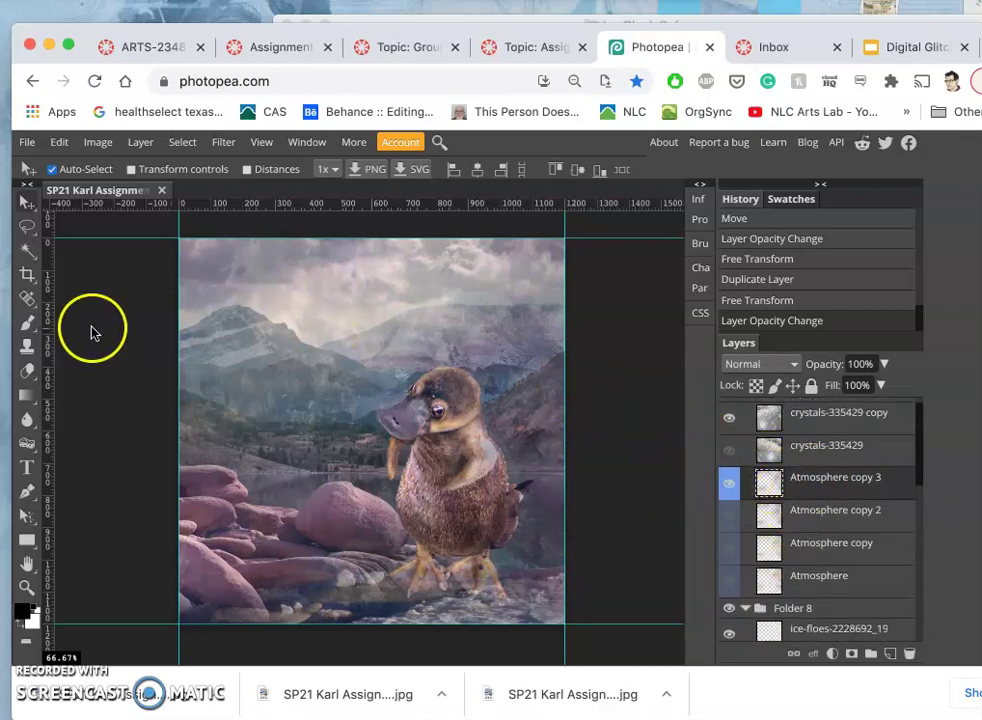
click(27, 227)
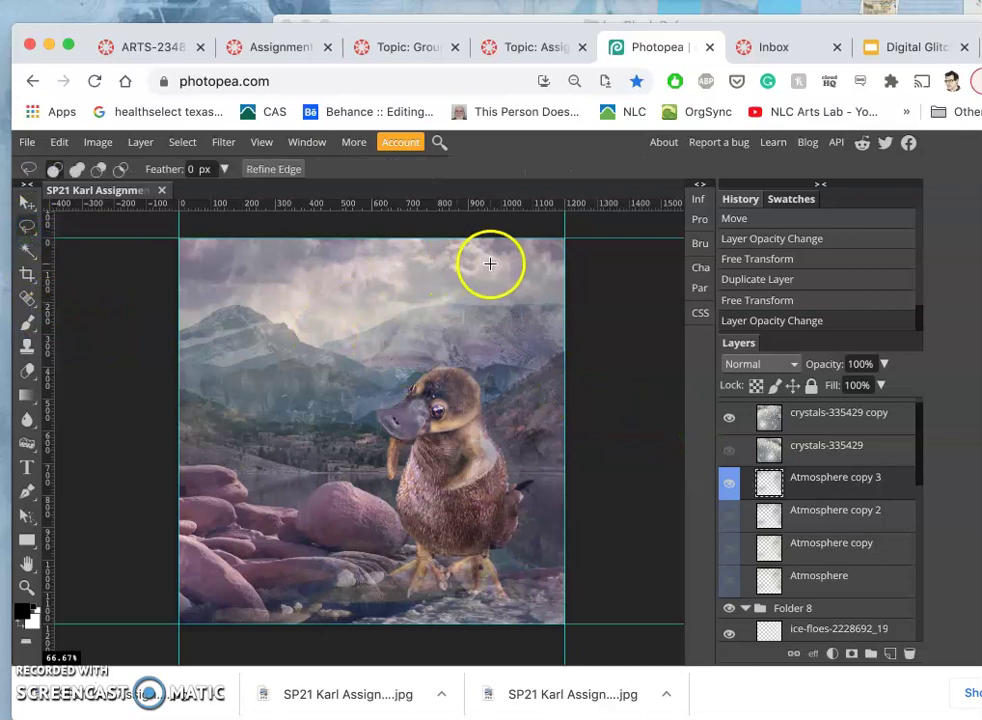
mouse_move(490, 264)
mouse_down()
mouse_move(362, 293)
mouse_move(312, 326)
mouse_move(398, 349)
mouse_move(538, 437)
mouse_up()
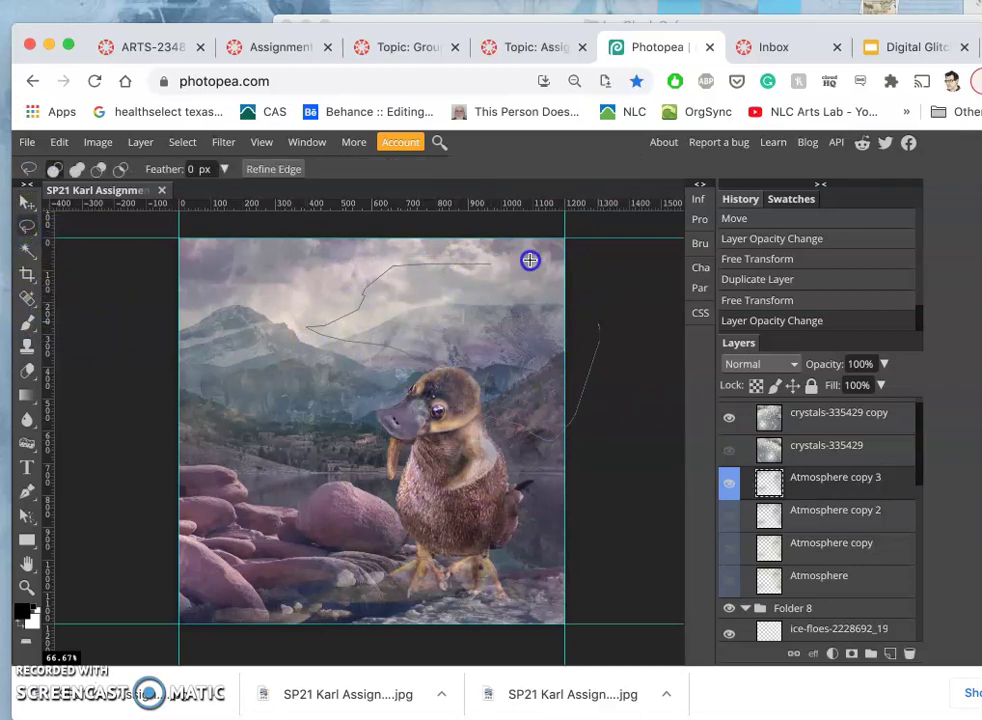
drag(508, 259, 506, 256)
click(748, 412)
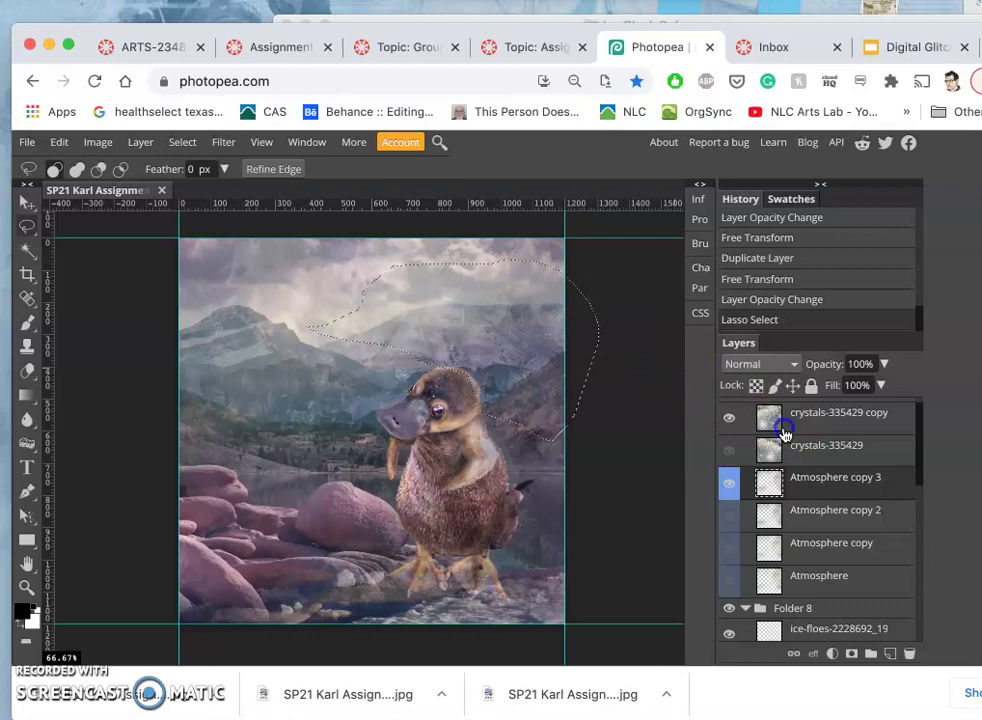
click(397, 302)
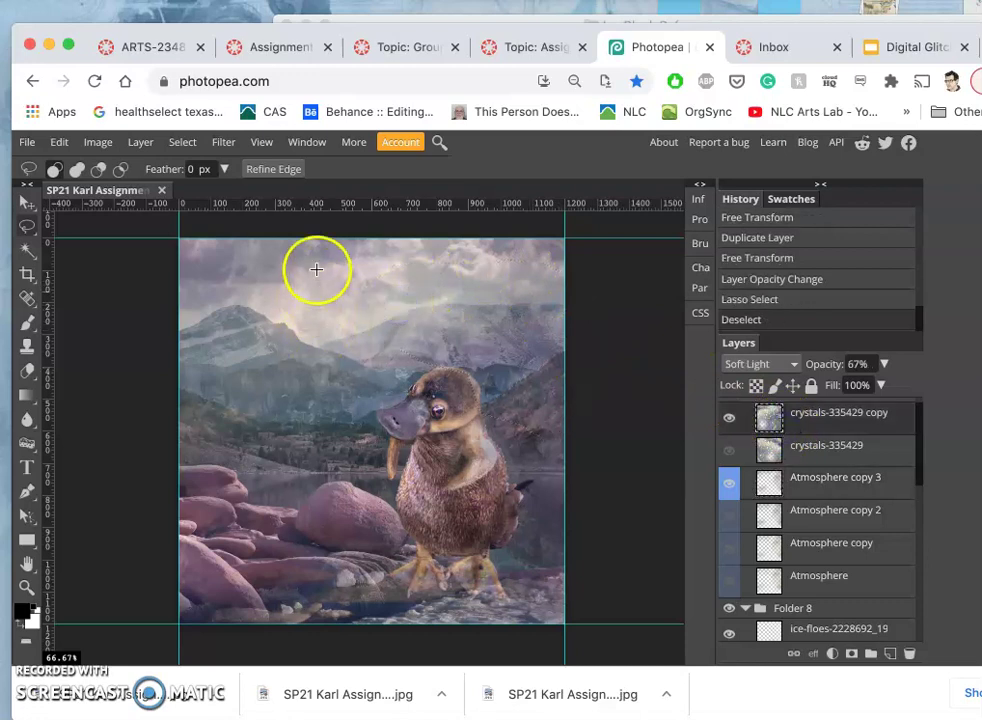
mouse_move(376, 270)
mouse_down()
mouse_move(320, 259)
mouse_move(232, 340)
mouse_up()
key(super+j)
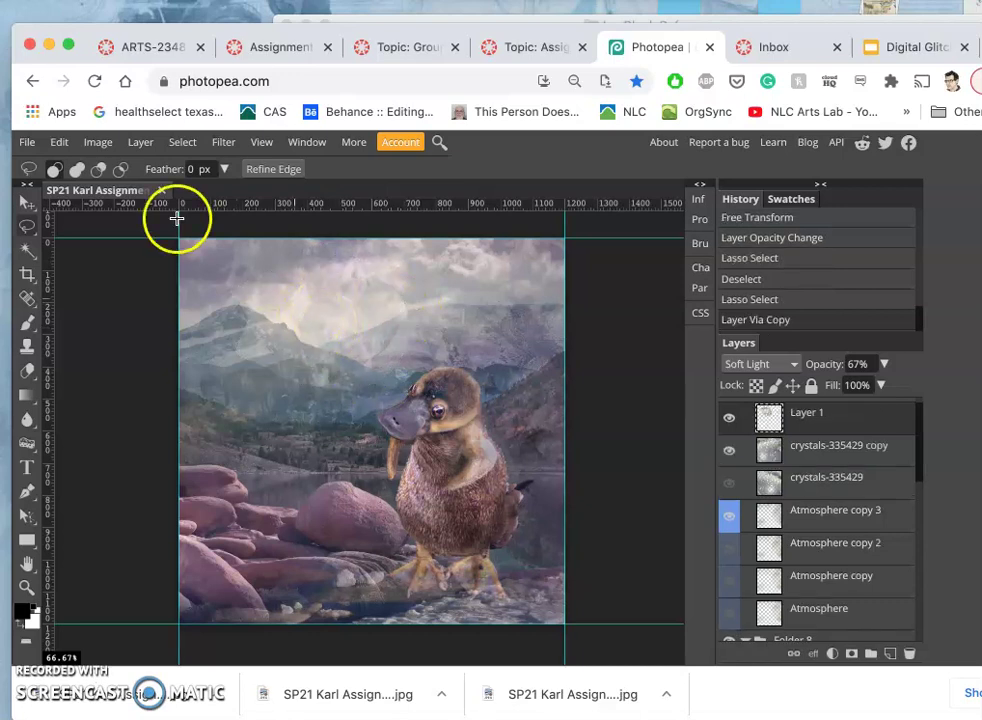
- Move the copied crystal patch down over the platypus
click(28, 203)
click(331, 317)
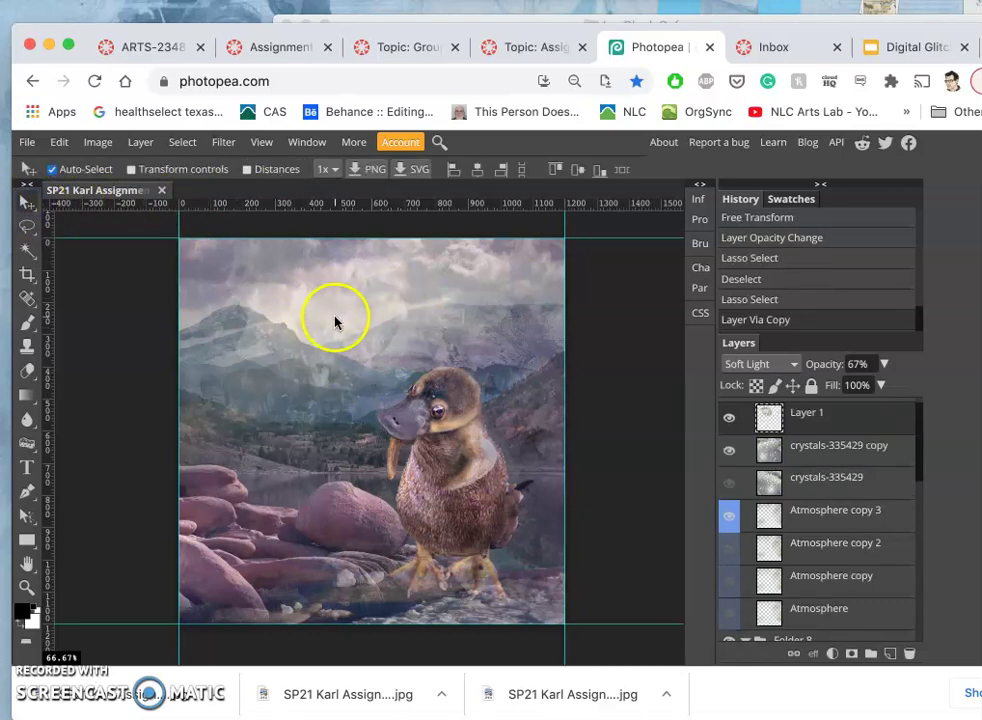
drag(335, 322, 465, 524)
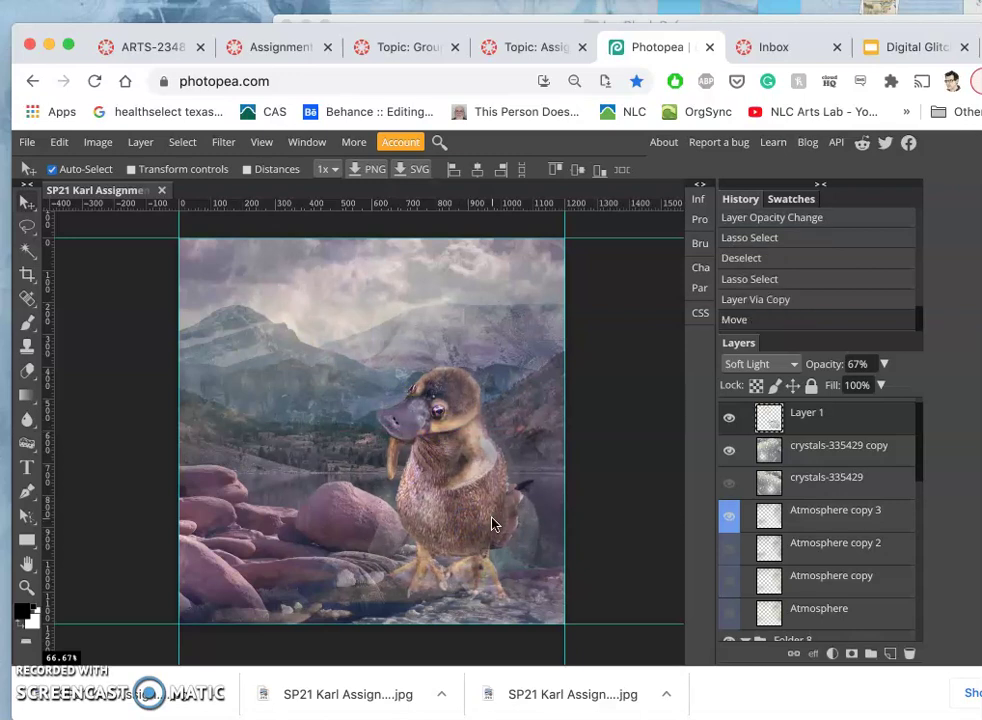
drag(697, 512, 724, 489)
- Stretch the patch taller and wider with Free Transform and apply it
key(alt+ctrl+t)
drag(445, 460, 444, 382)
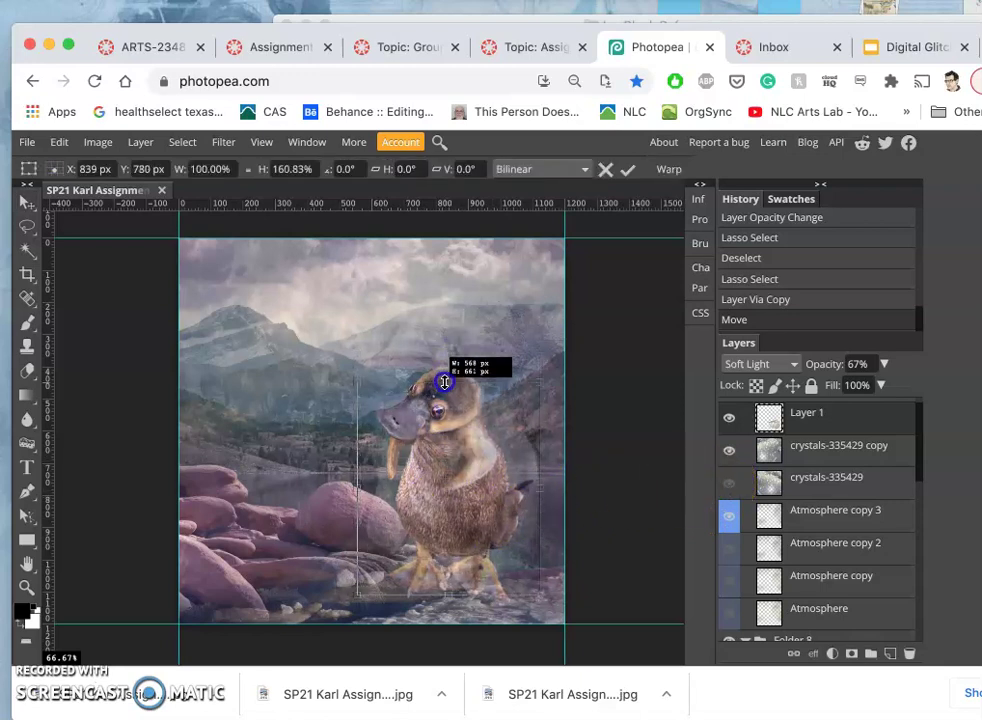
drag(460, 465, 445, 486)
drag(520, 401, 540, 360)
key(Return)
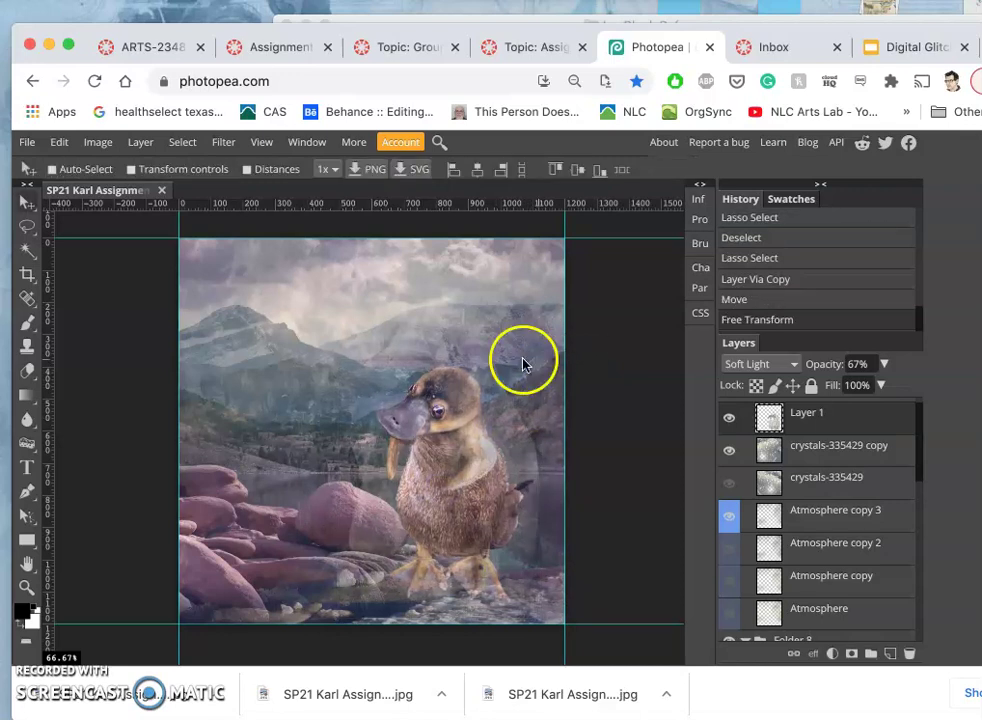
click(27, 371)
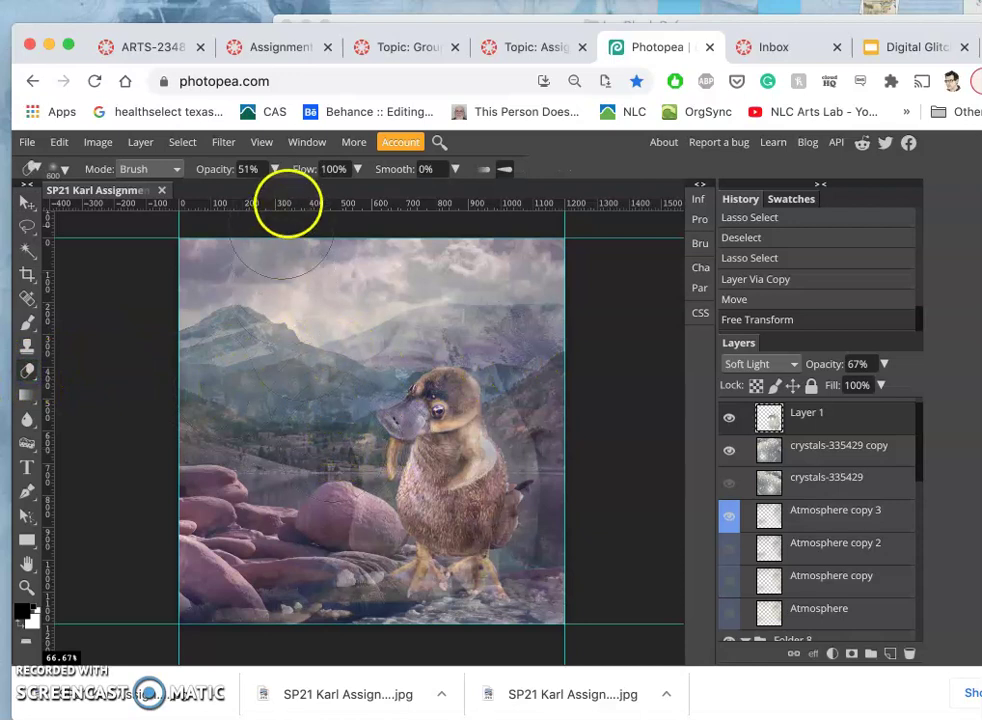
- Erase Layer 1 at 100% over the upper-right mountain and near the right edge
click(274, 172)
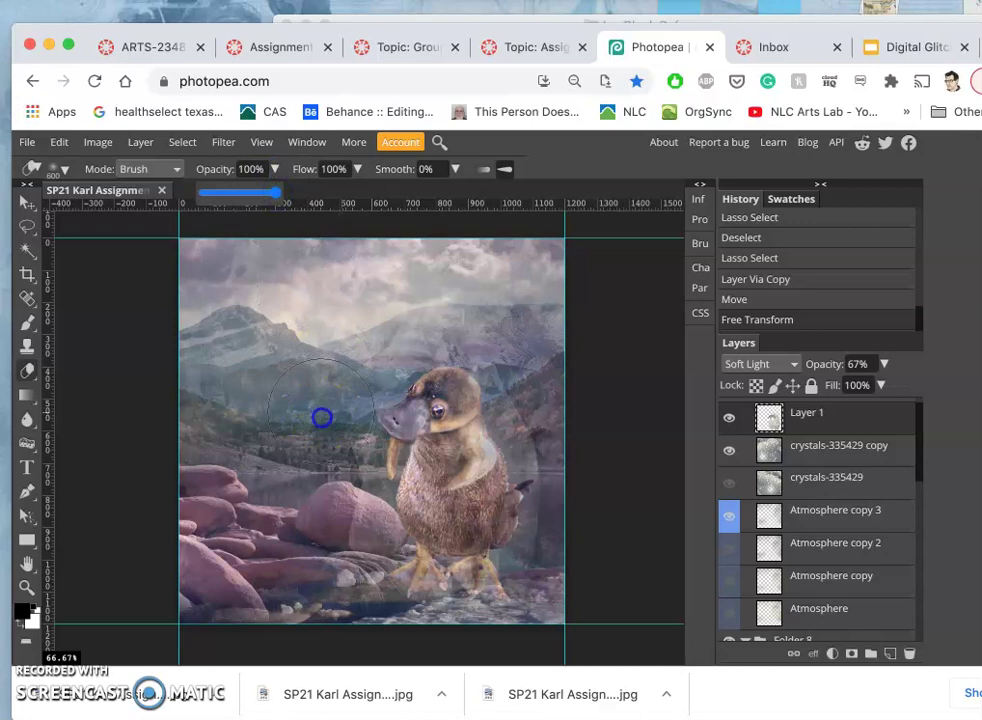
click(311, 477)
mouse_move(462, 352)
mouse_down()
mouse_move(515, 335)
mouse_move(593, 478)
mouse_up()
click(586, 546)
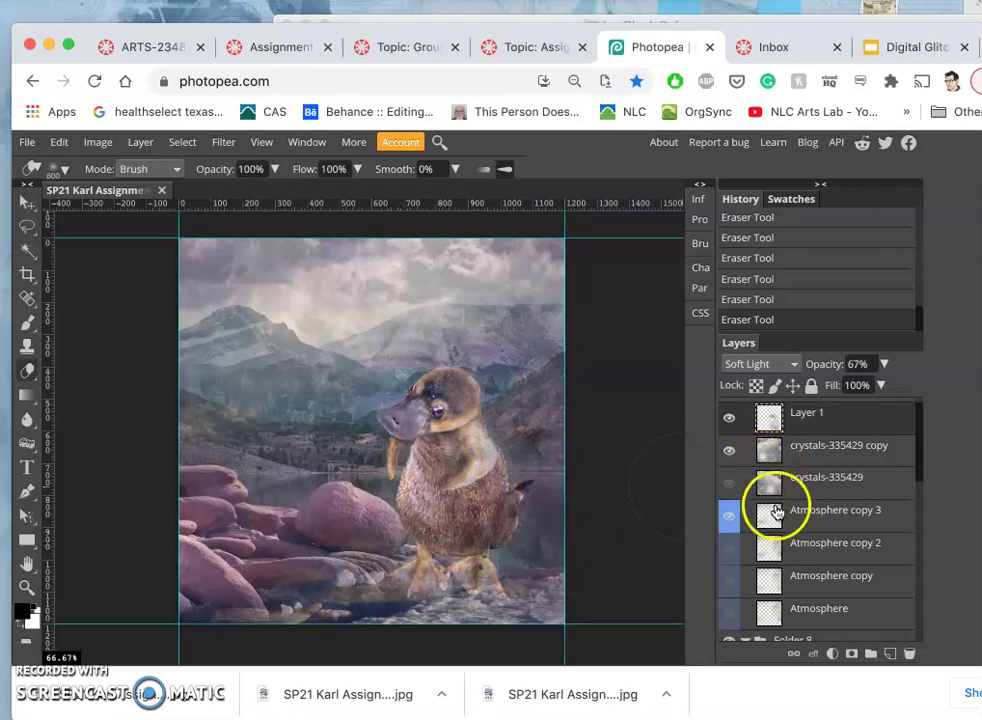
- Select the clouds-4157263 layer and move the Ice Block Reference file between Finder folders
scroll(769, 505, down, 2)
scroll(776, 511, down, 10)
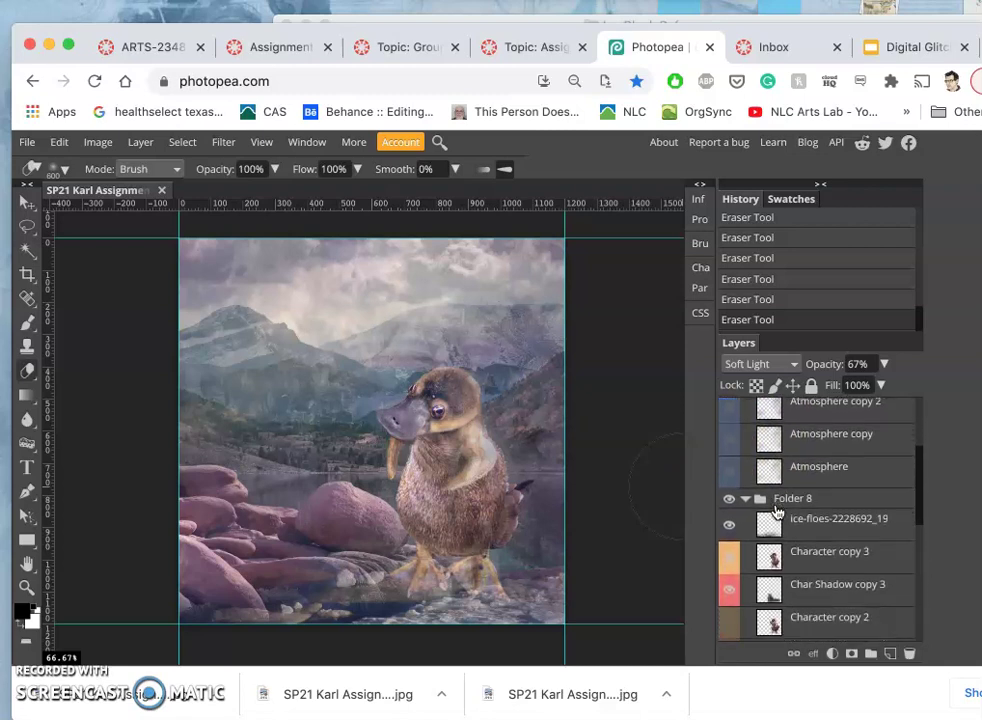
scroll(776, 511, down, 2)
click(782, 496)
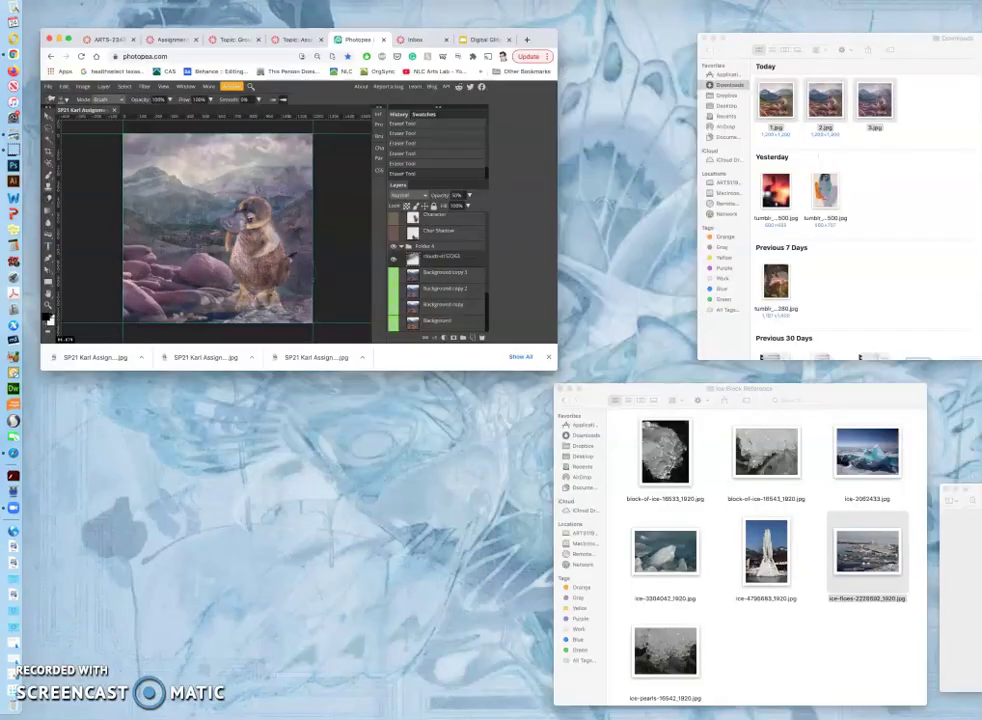
drag(760, 560, 942, 195)
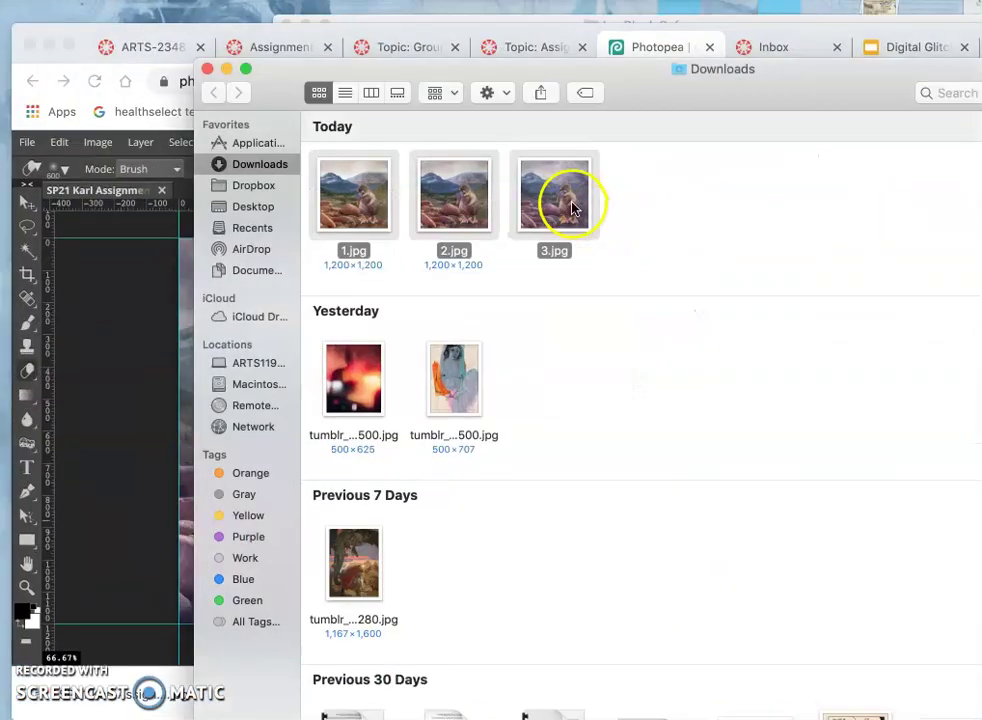
- Open the exported 3.jpg in Preview, compare it with the Photopea canvas, then close it
click(651, 193)
click(563, 197)
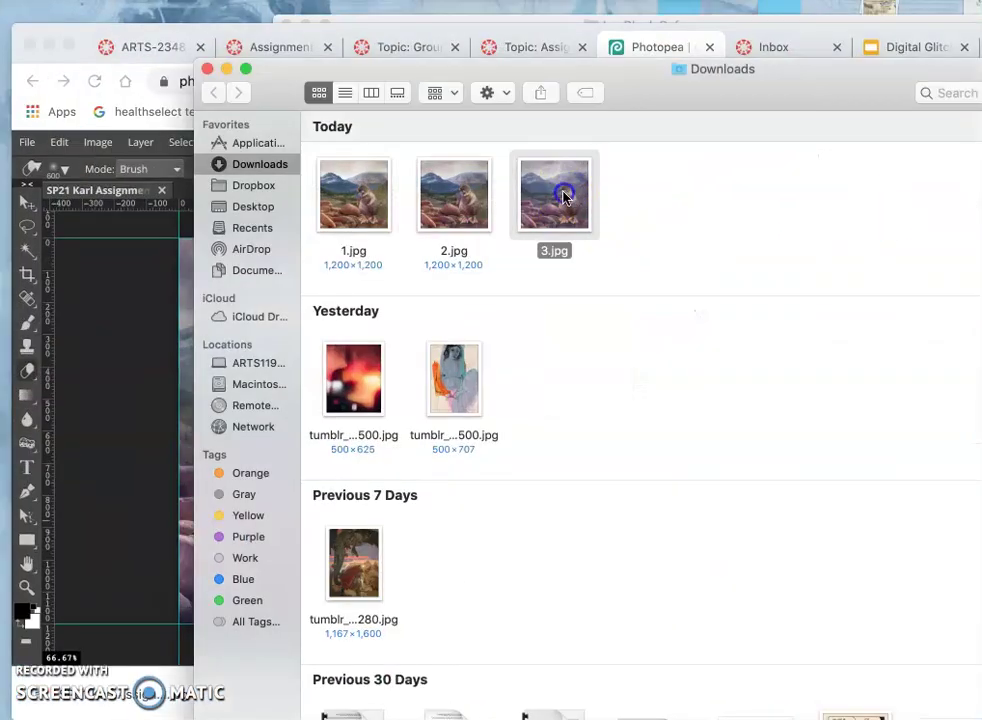
double_click(563, 197)
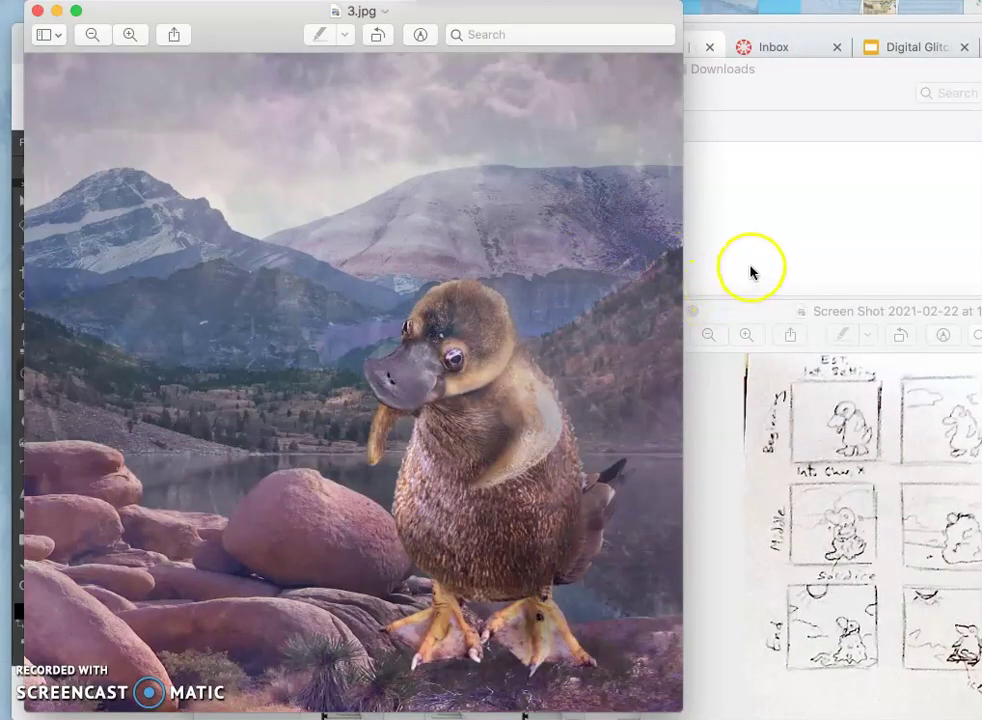
click(752, 270)
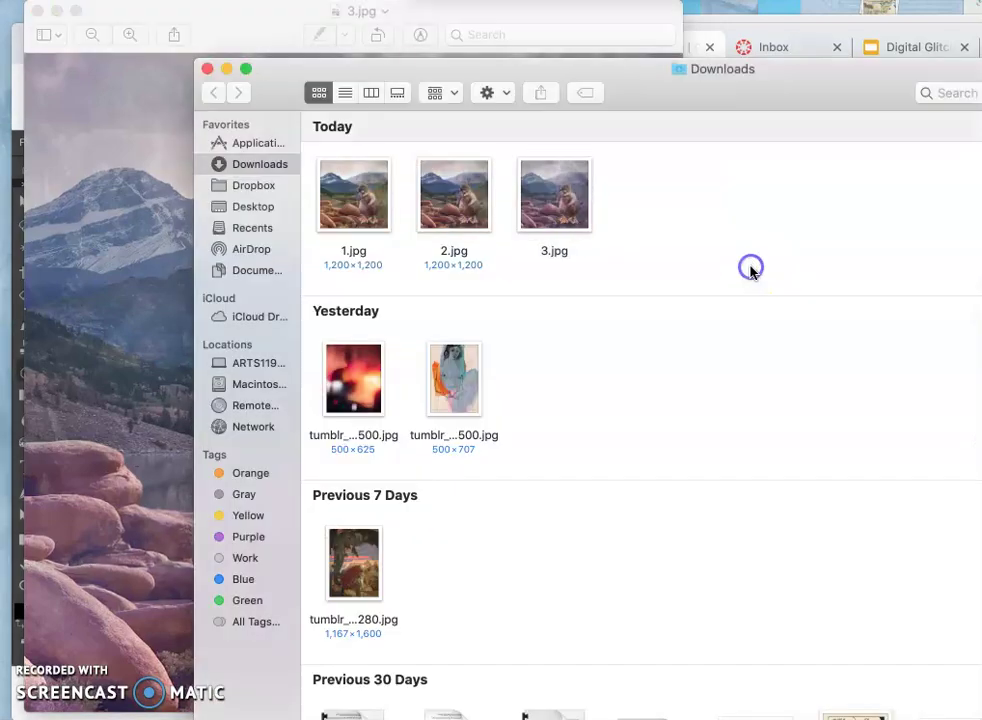
click(12, 118)
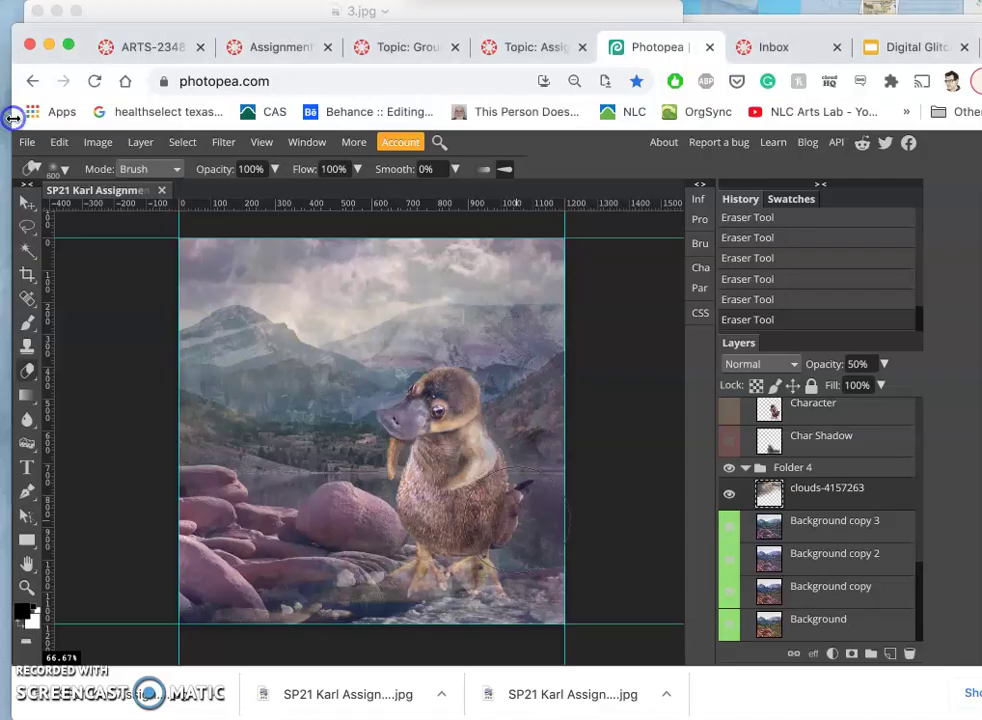
click(381, 8)
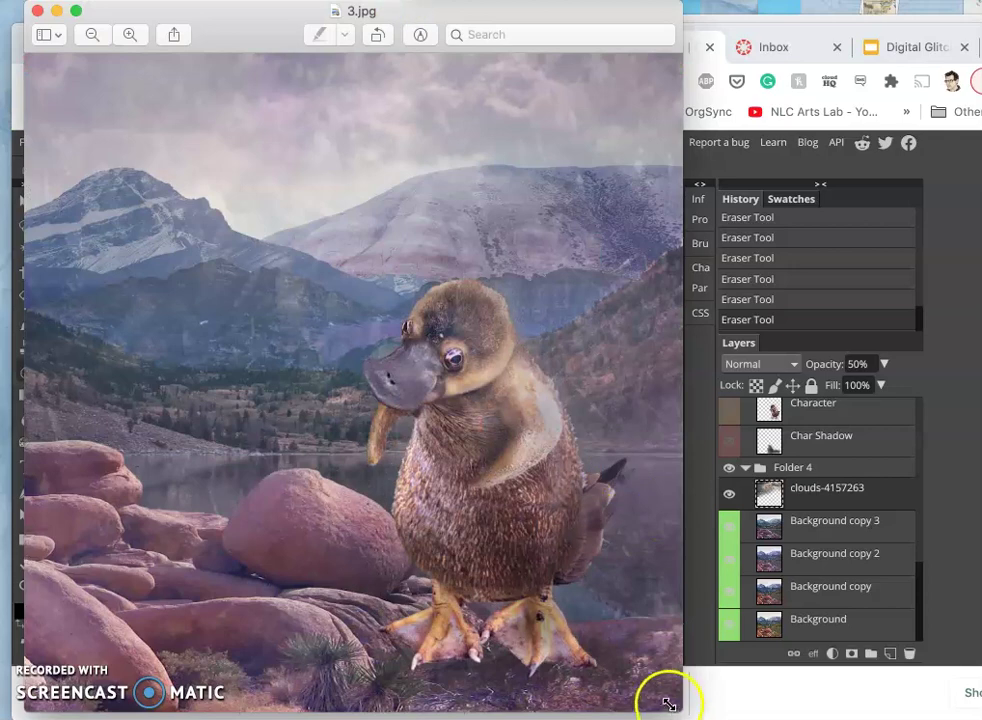
drag(674, 708, 374, 308)
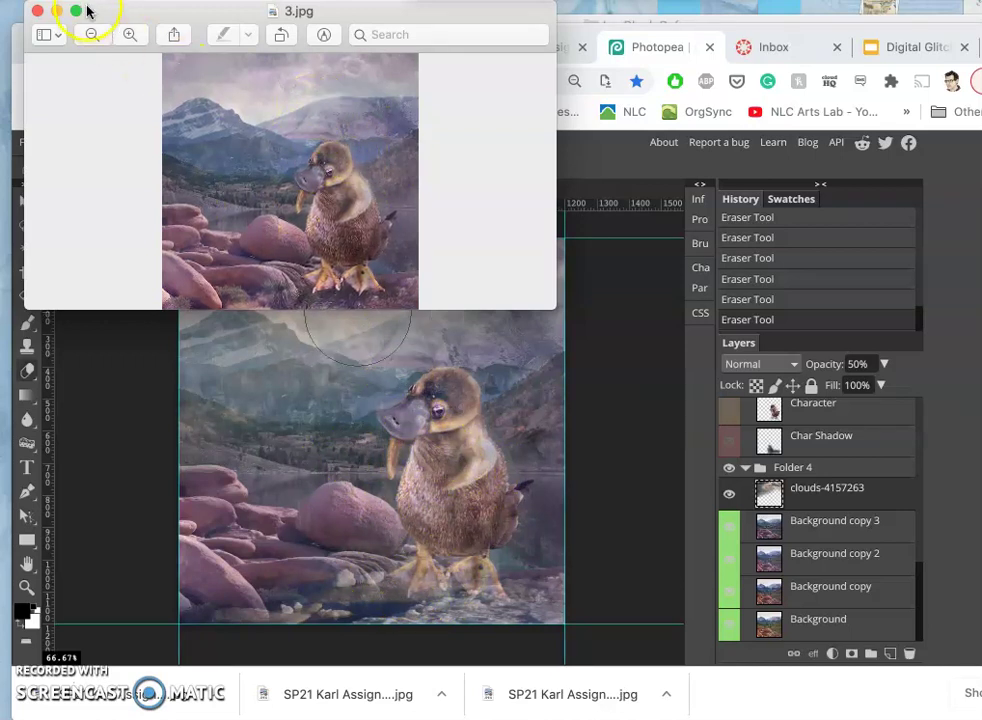
click(39, 11)
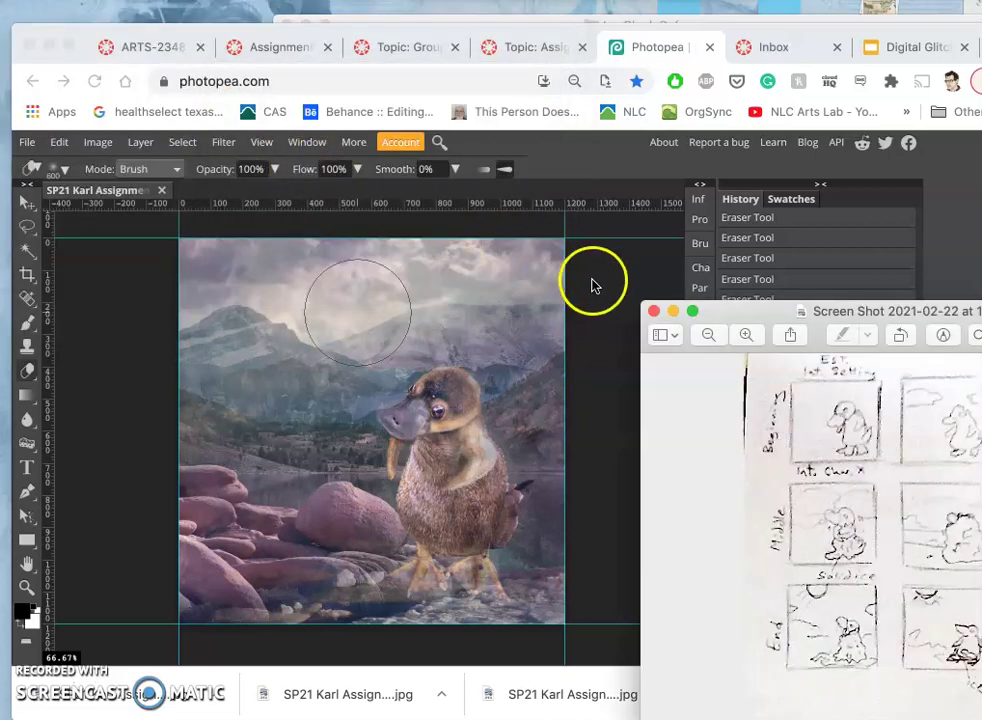
- Export the platypus frame as a 1200 × 1200 JPG at 70% quality to Downloads
click(602, 275)
click(27, 142)
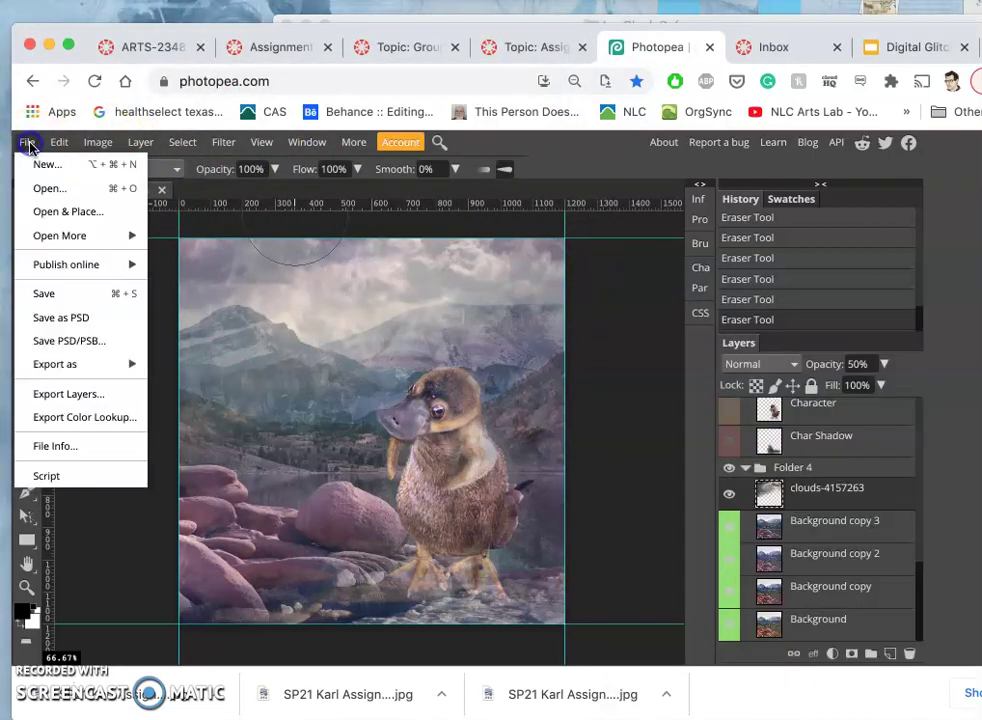
click(71, 293)
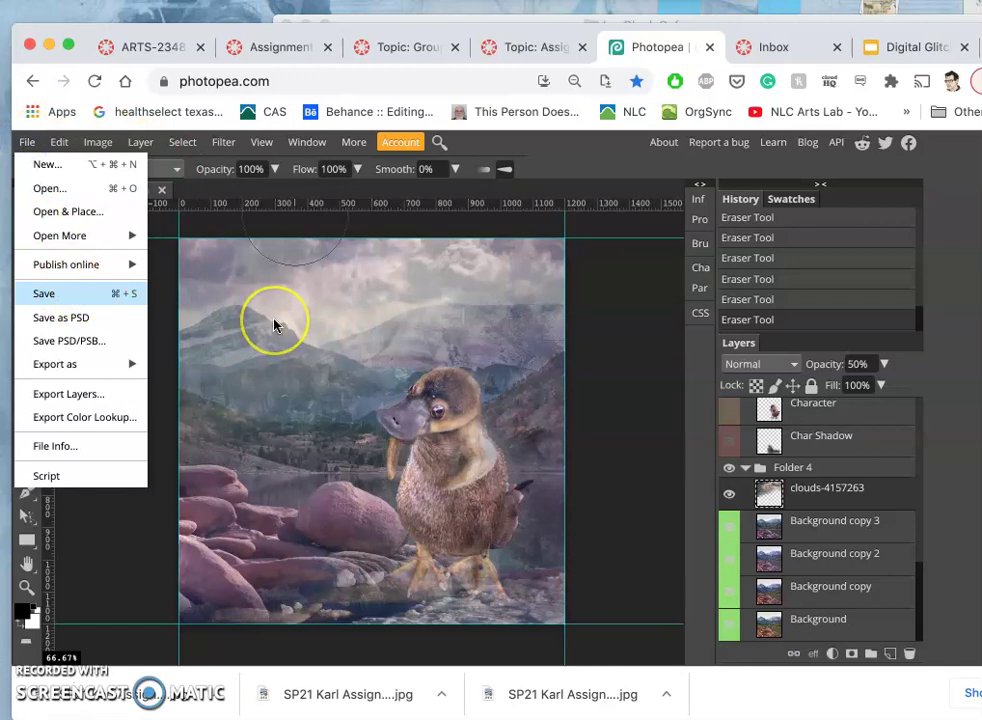
click(27, 142)
mouse_move(160, 363)
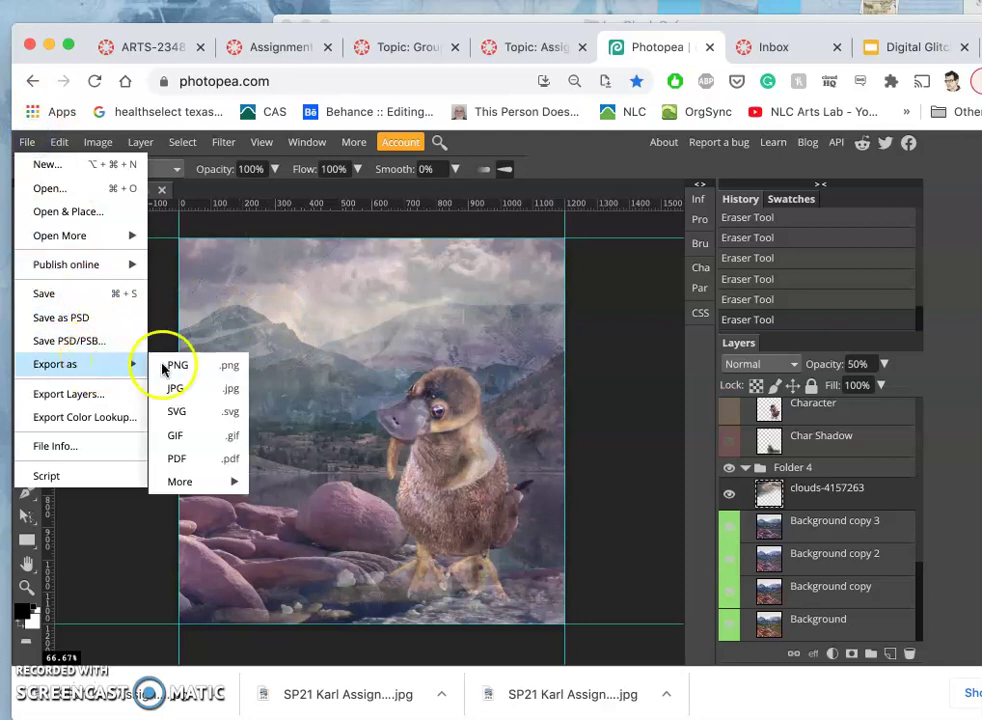
click(188, 392)
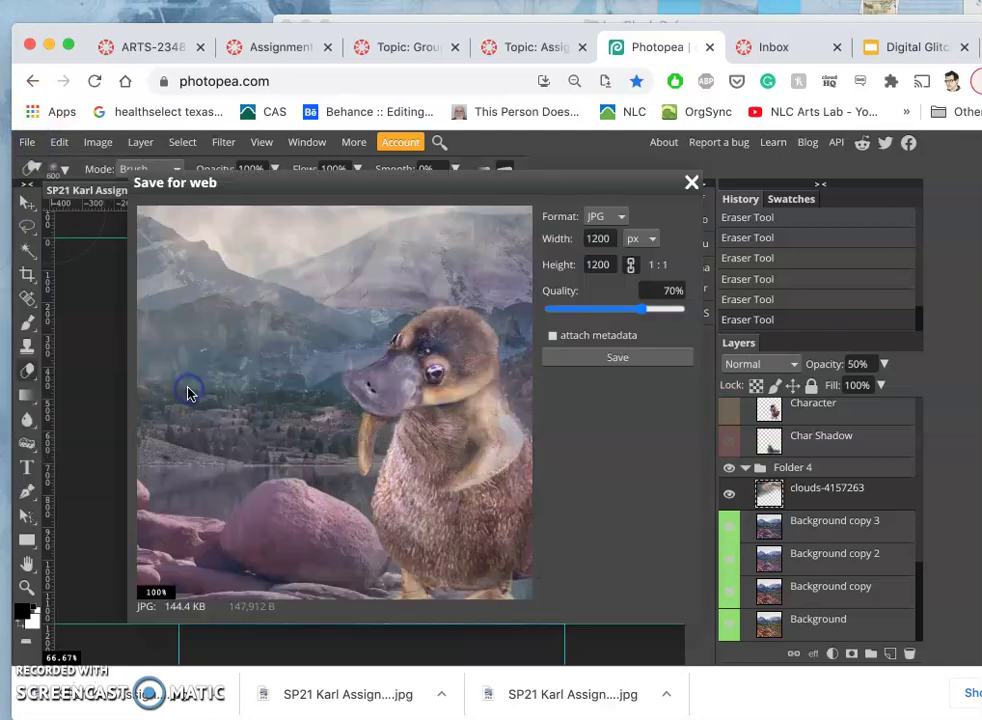
click(606, 363)
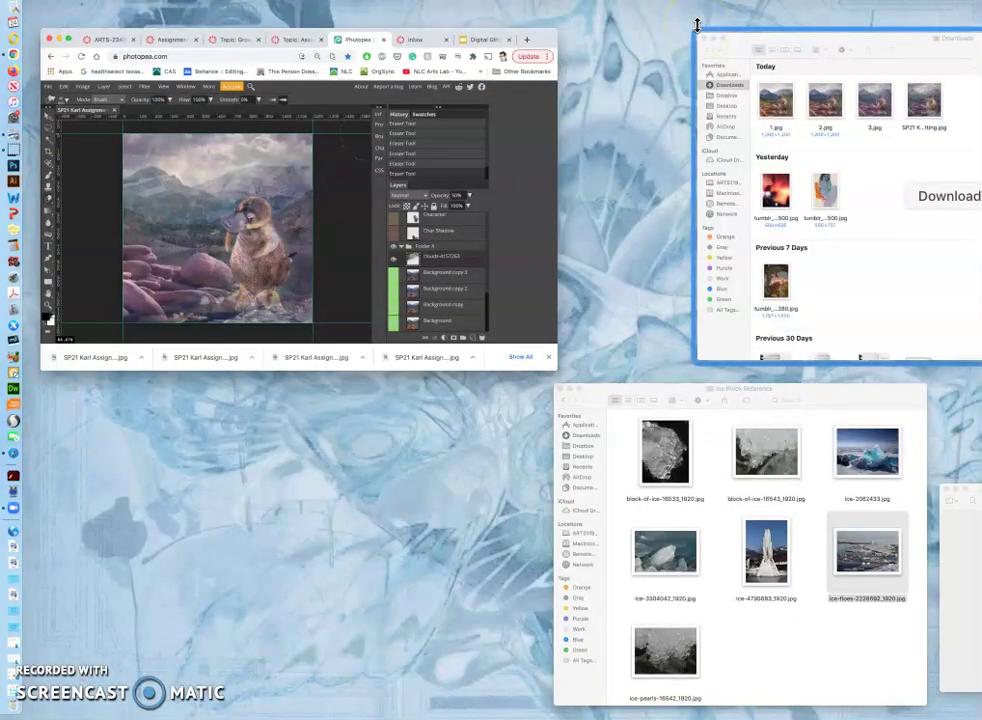
- Rename the newly downloaded export in Finder's Downloads folder to 4.jpg
click(697, 25)
click(660, 246)
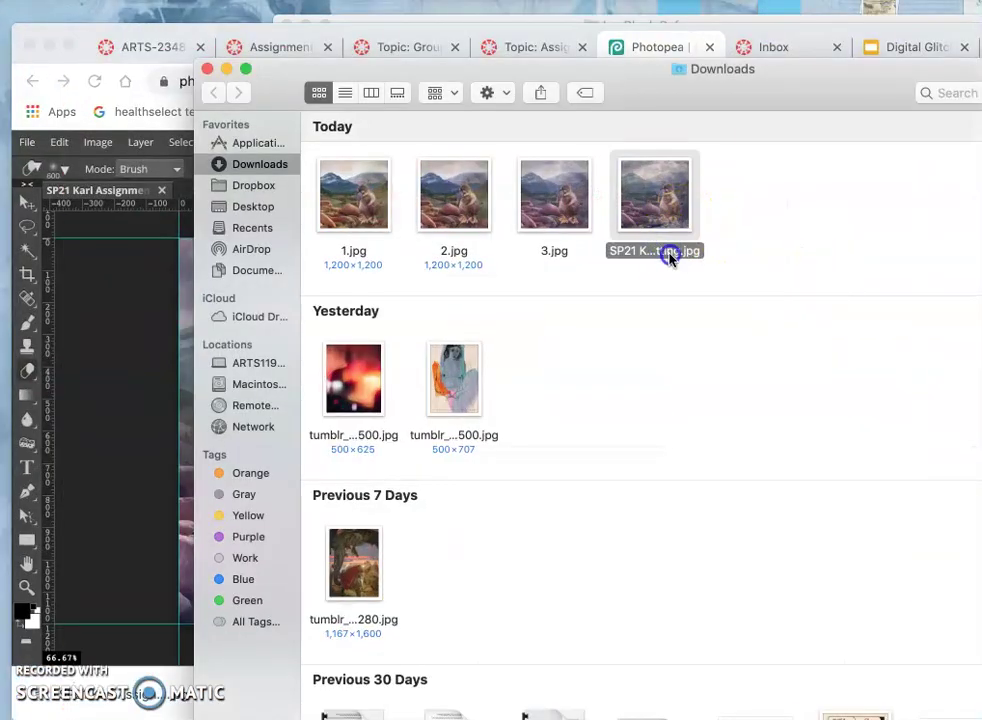
text(4)
click(721, 259)
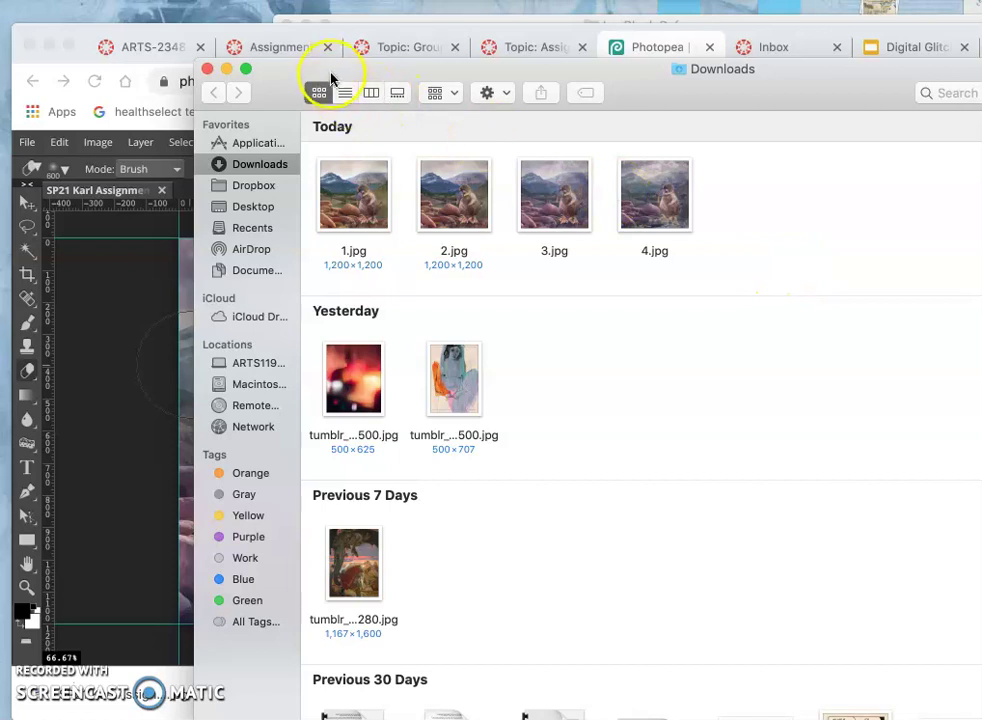
- Shift, narrow and raise the Downloads window so the Layers panel is uncovered
drag(331, 79, 261, 78)
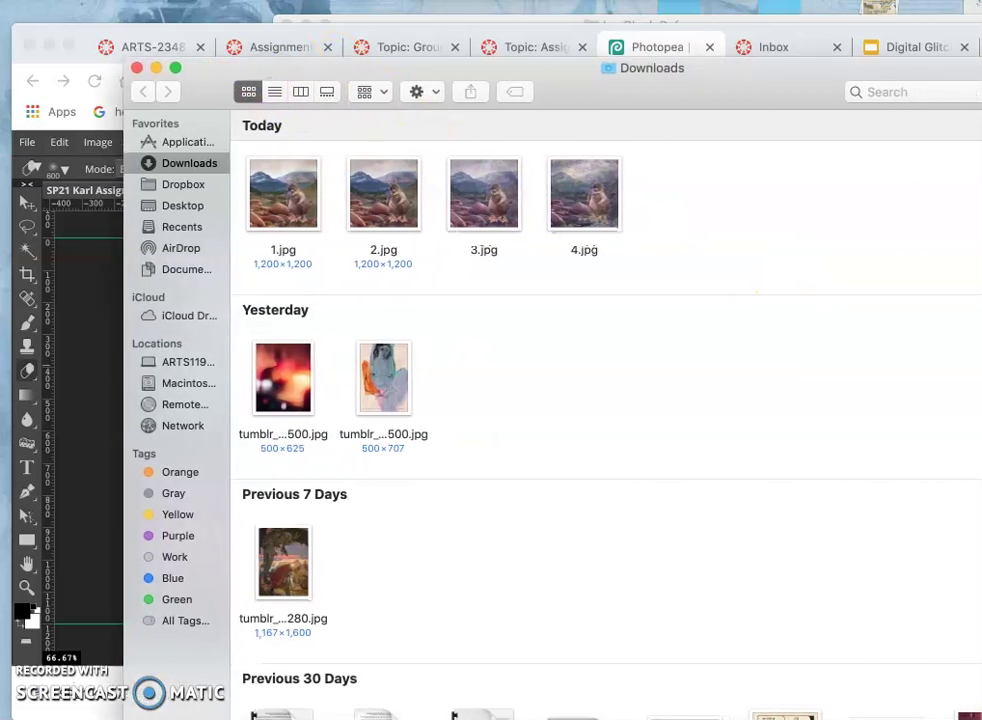
drag(981, 366, 690, 358)
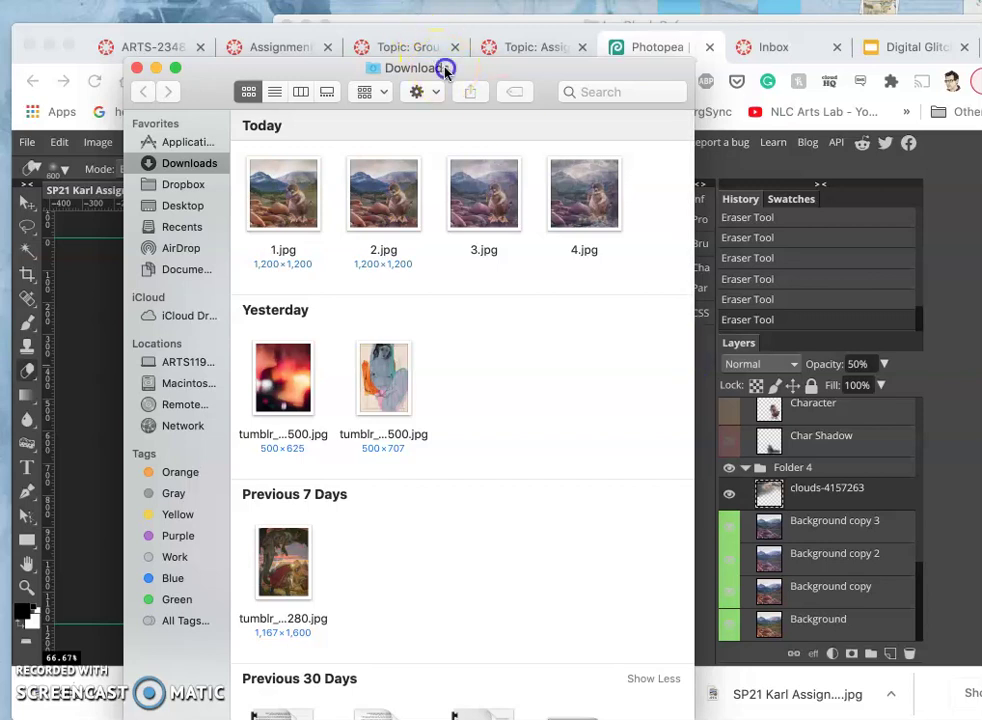
drag(445, 70, 530, 0)
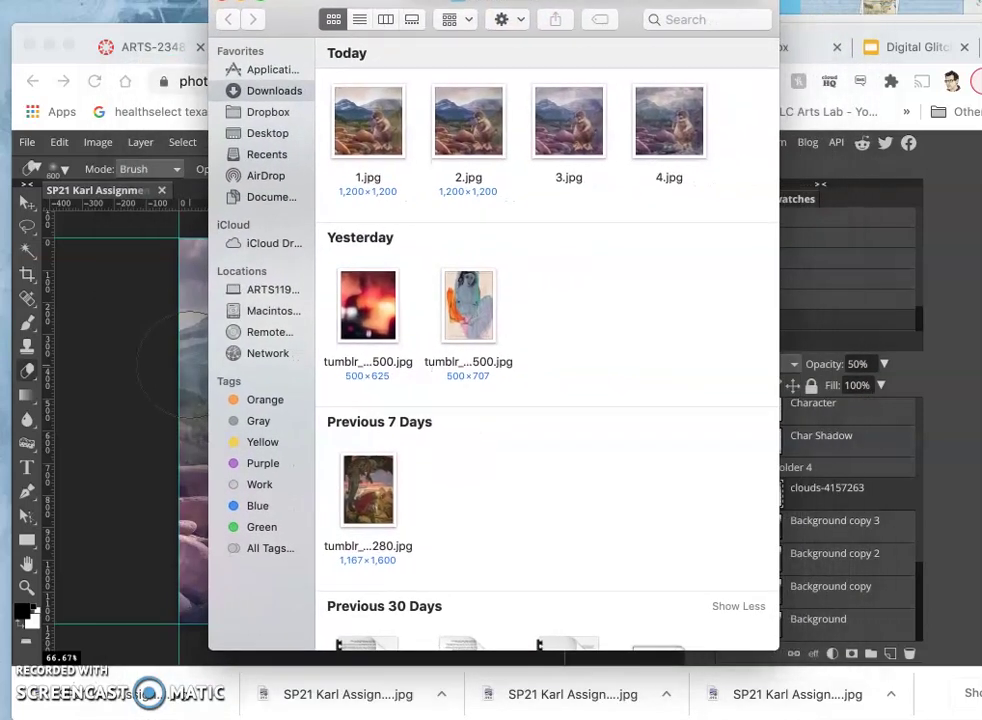
- Bring the storyboard screenshot forward, shift it slightly left, and return to Photopea
click(157, 38)
key(super+Tab)
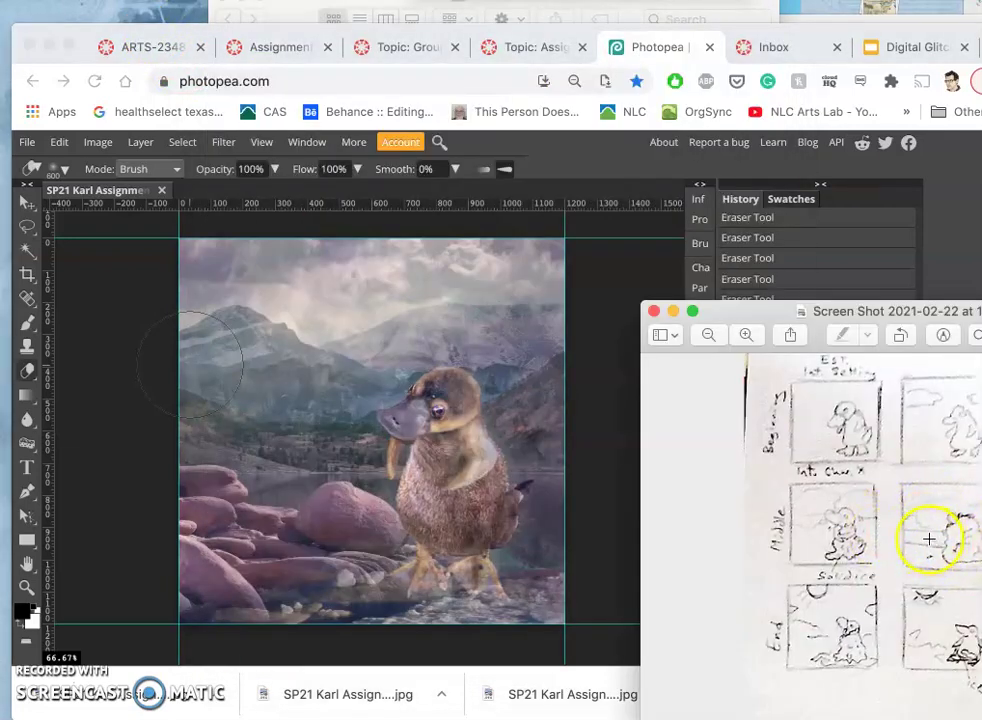
drag(930, 311, 861, 309)
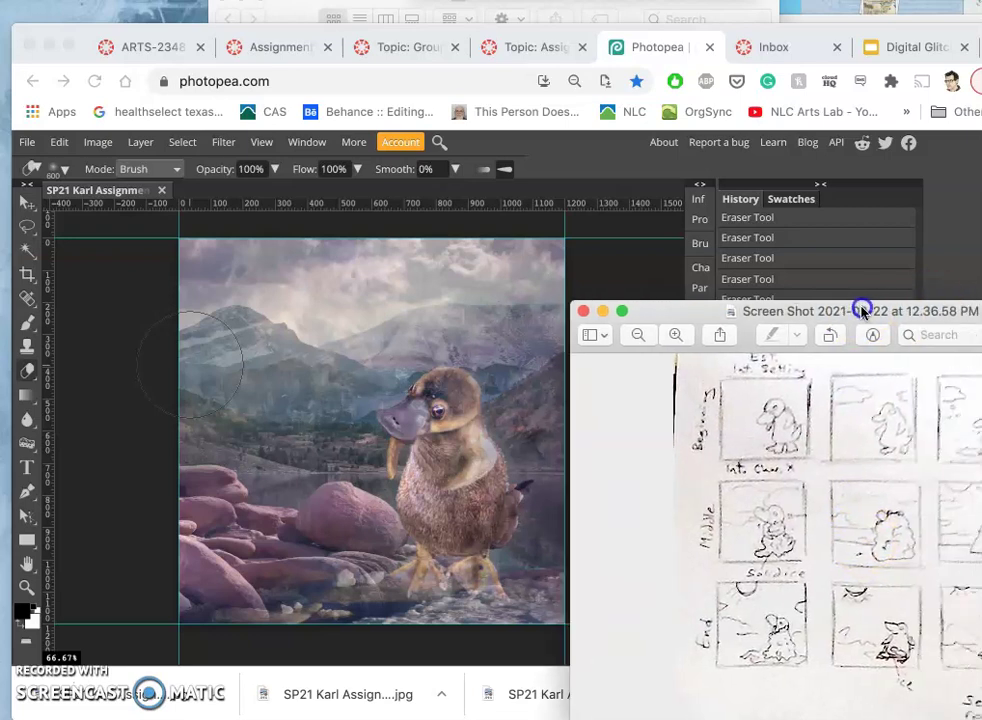
click(506, 495)
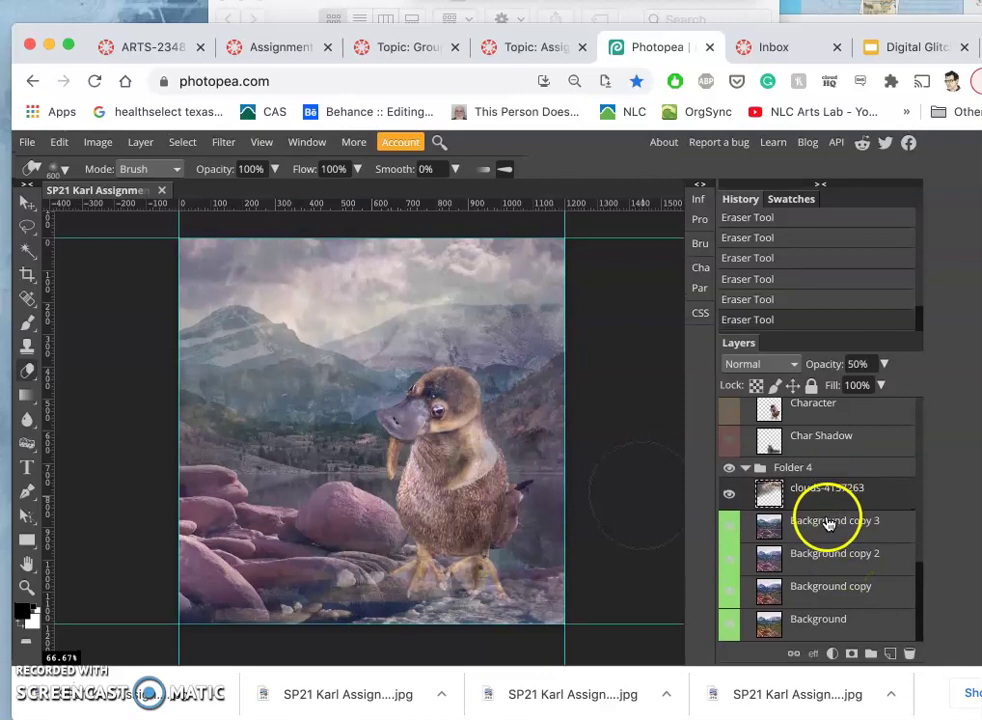
- Select Background copy 3 in the Layers panel and duplicate it into Background copy 4
scroll(833, 525, down, 1)
scroll(916, 575, up, 1)
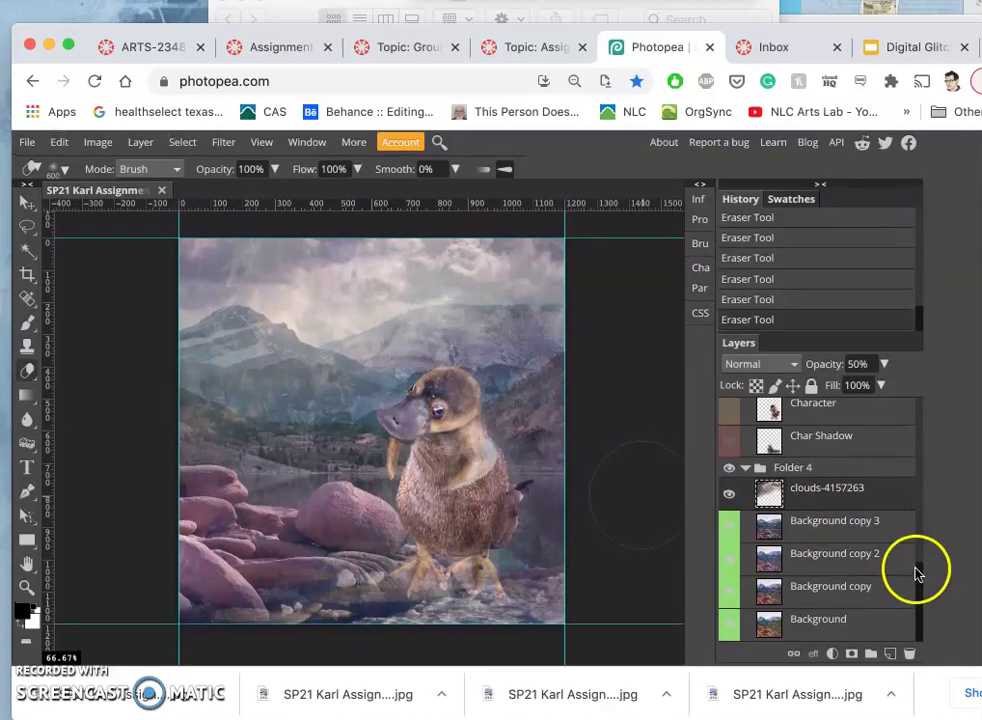
scroll(916, 561, up, 3)
scroll(876, 597, down, 3)
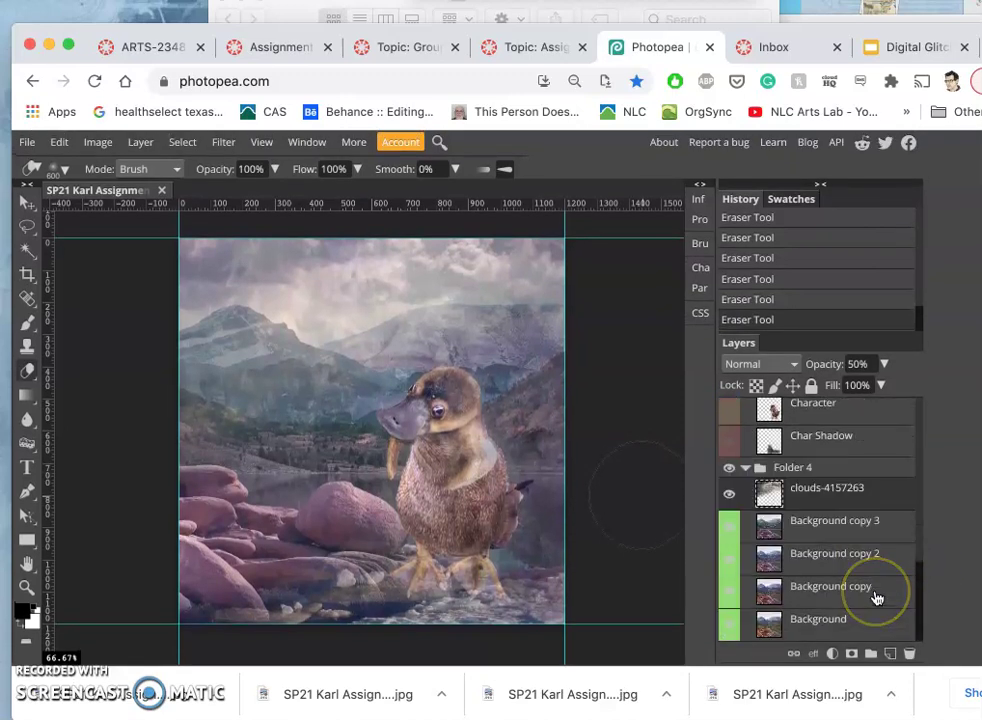
click(823, 536)
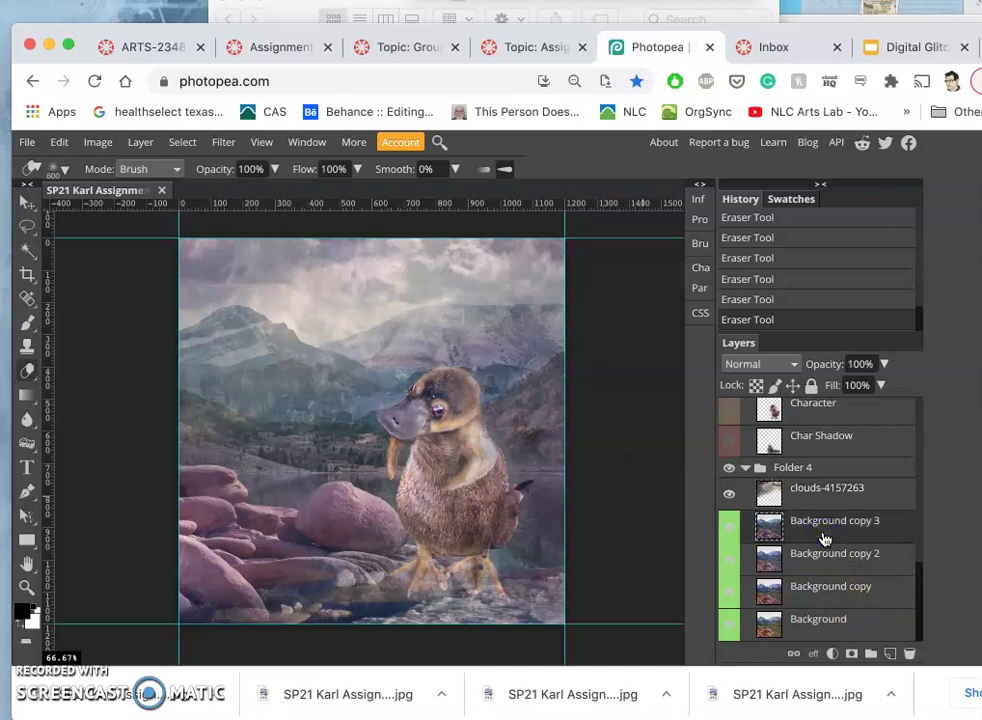
key(ctrl+j)
- Apply Hue/Saturation to Background copy 4 with saturation −17 and lightness −17
mouse_move(823, 536)
mouse_down()
mouse_move(790, 524)
mouse_move(782, 532)
mouse_move(724, 483)
mouse_up()
click(100, 143)
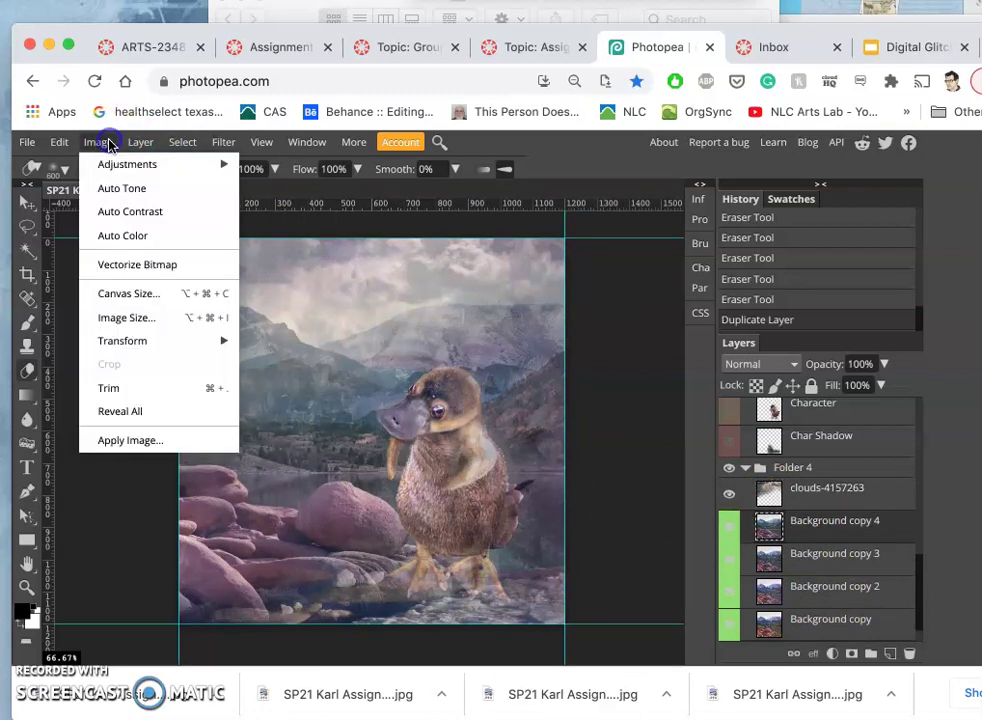
mouse_move(112, 170)
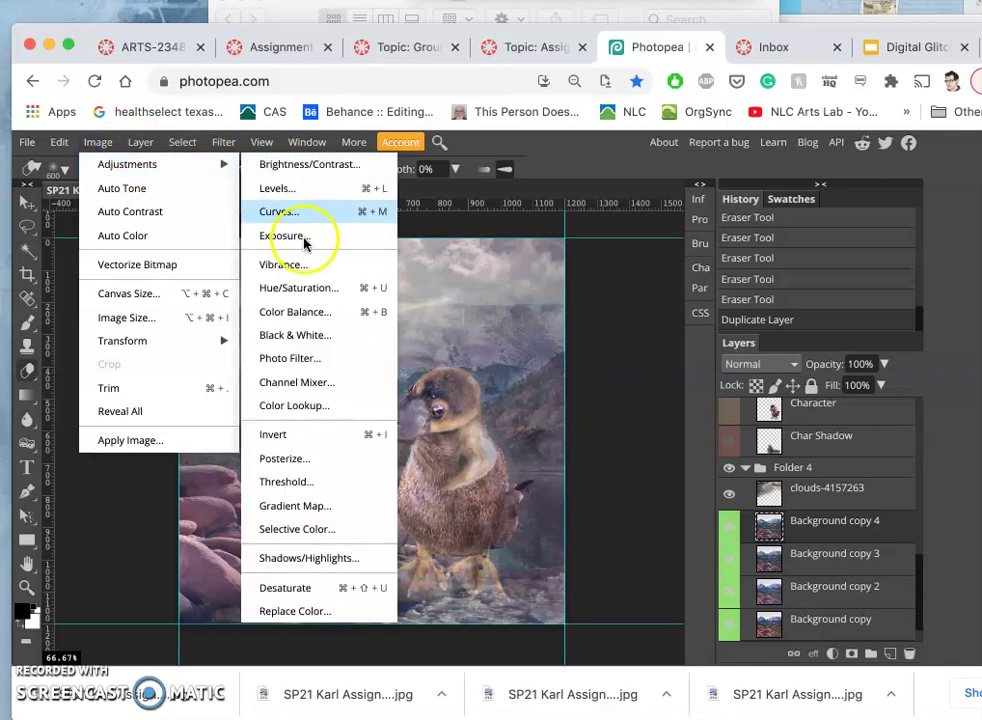
click(287, 288)
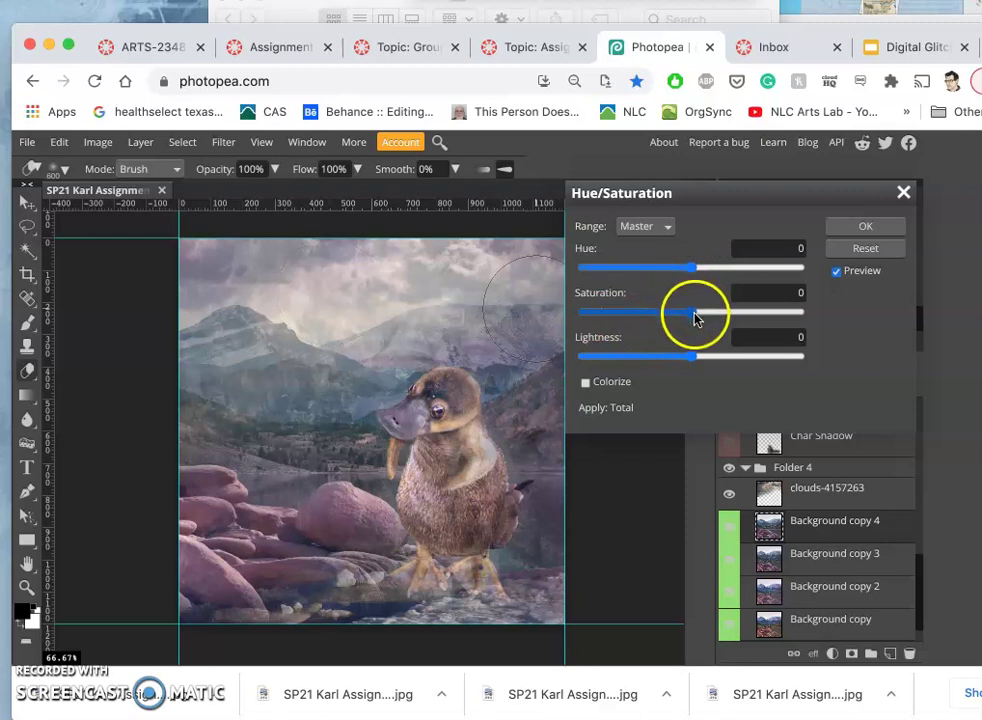
drag(673, 316, 669, 314)
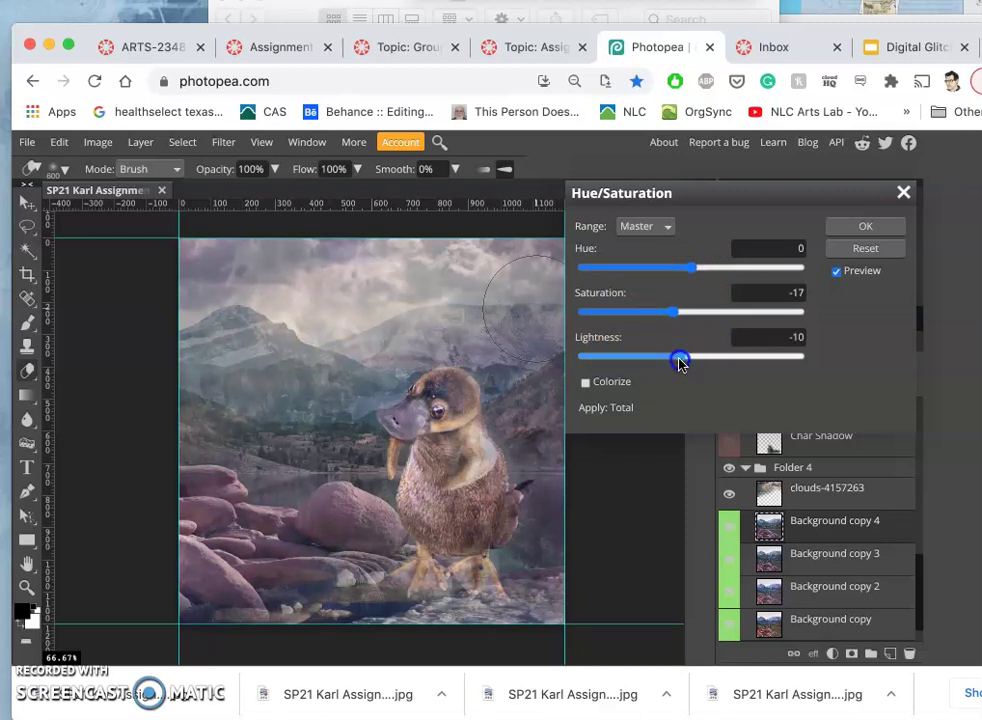
drag(680, 363, 676, 364)
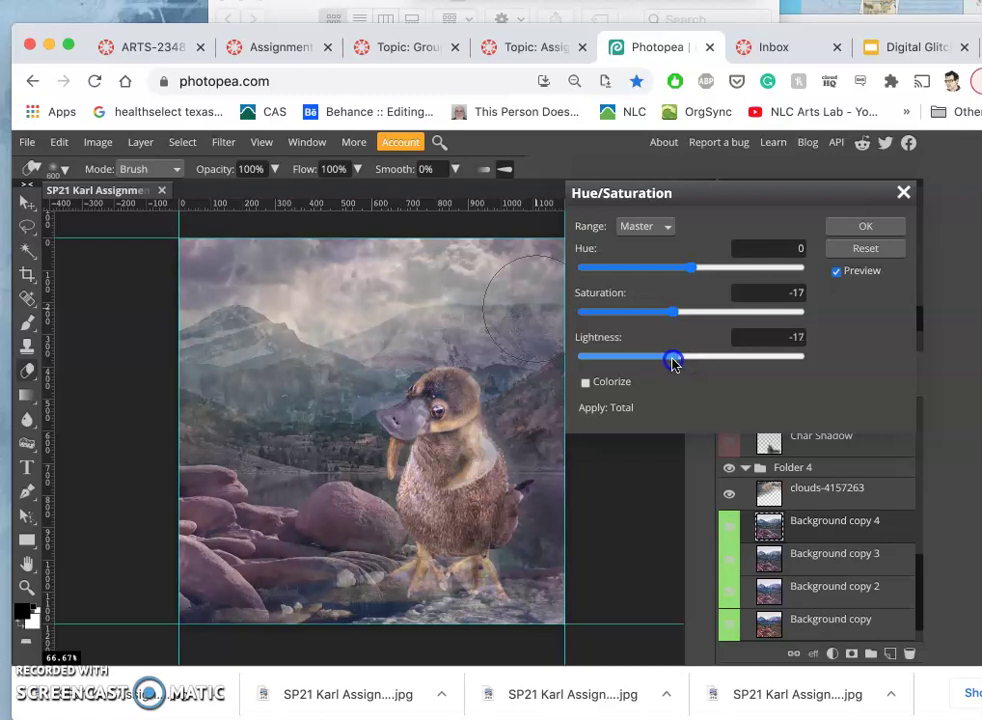
click(850, 225)
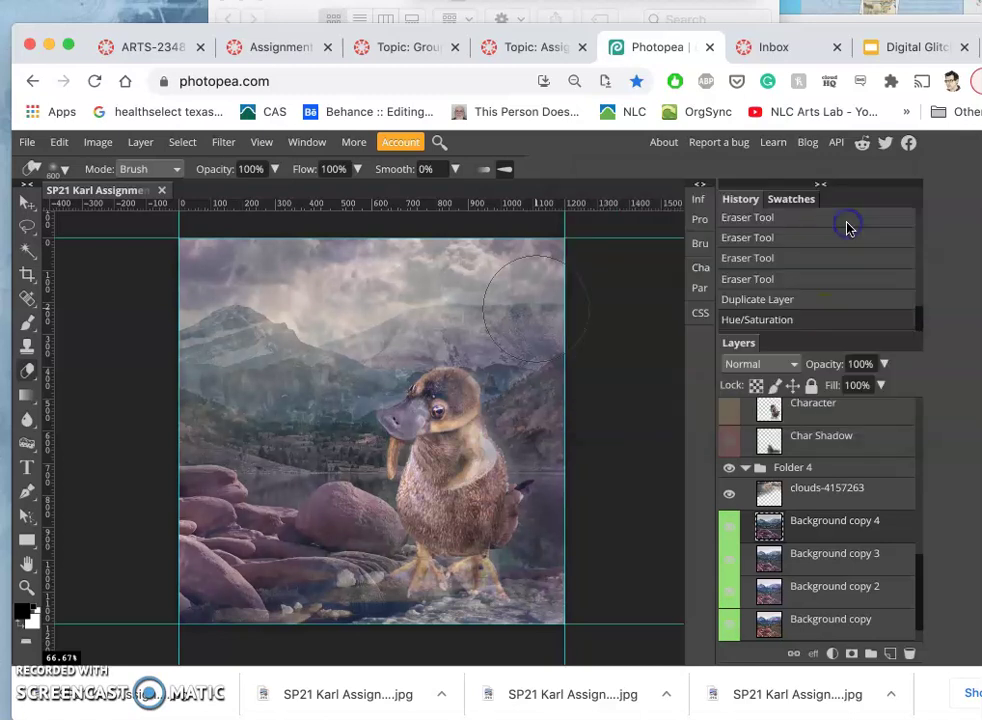
- Set the clouds-4157263 layer's opacity to 75%
click(822, 503)
click(884, 364)
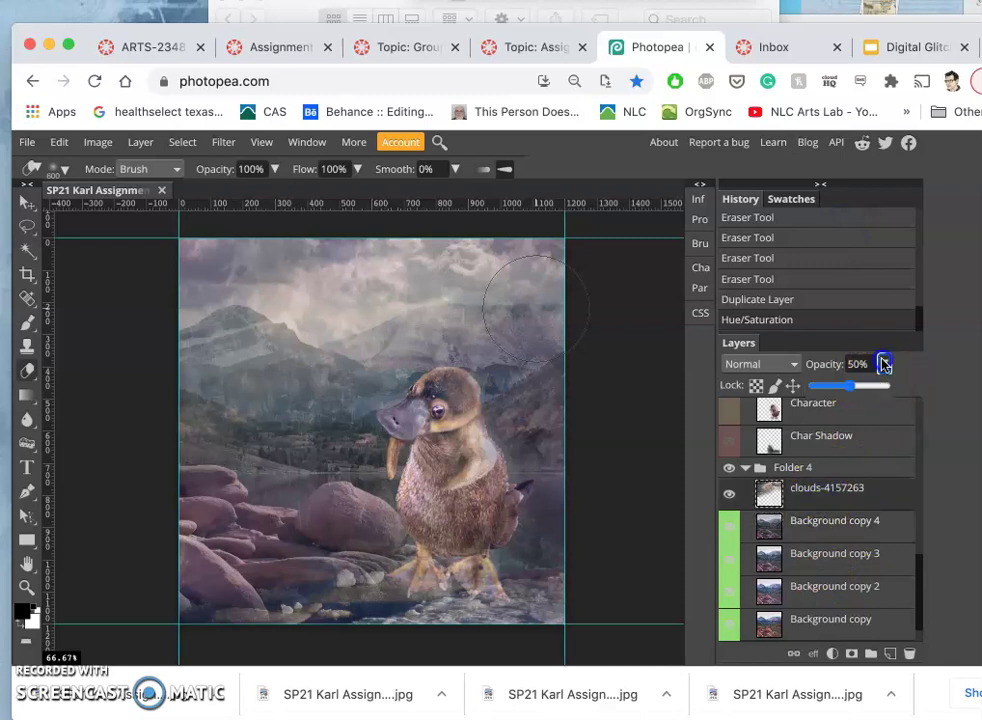
click(866, 387)
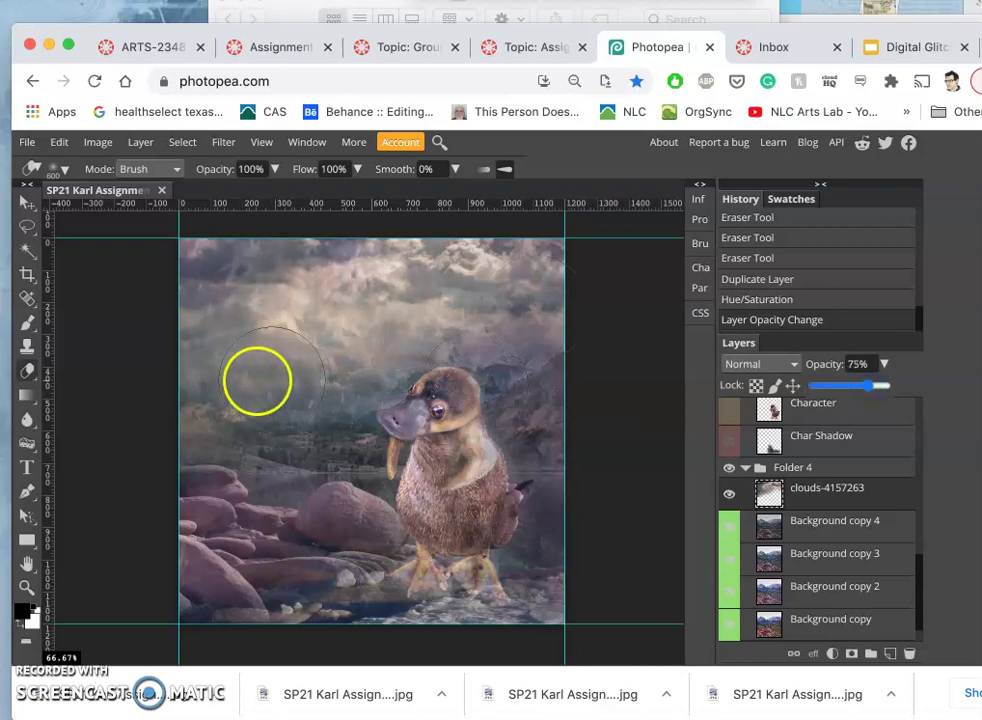
- With a 62% opacity eraser, soften the clouds over the beak, lake and rocks
click(272, 169)
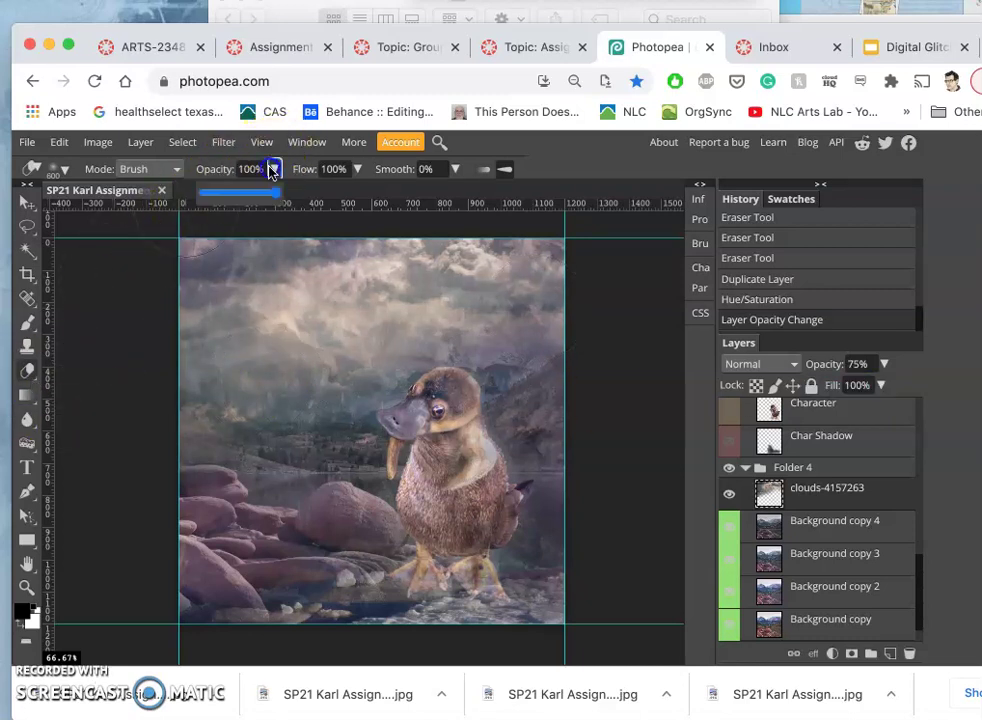
click(250, 194)
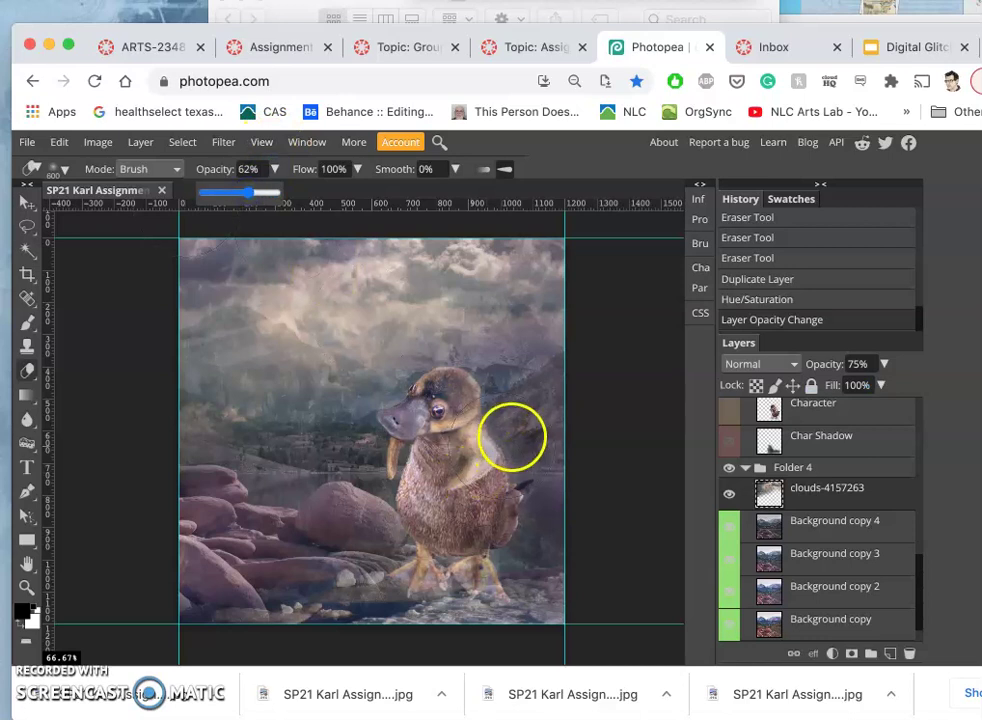
drag(410, 423, 438, 431)
mouse_move(373, 424)
mouse_down()
mouse_move(269, 417)
mouse_move(290, 420)
mouse_up()
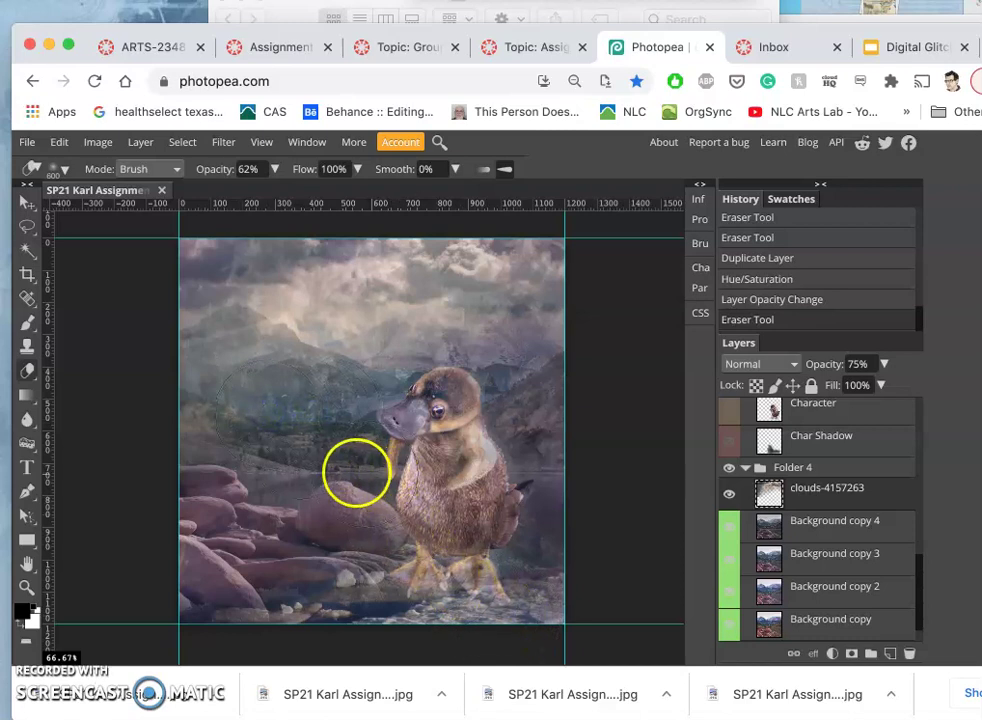
click(338, 475)
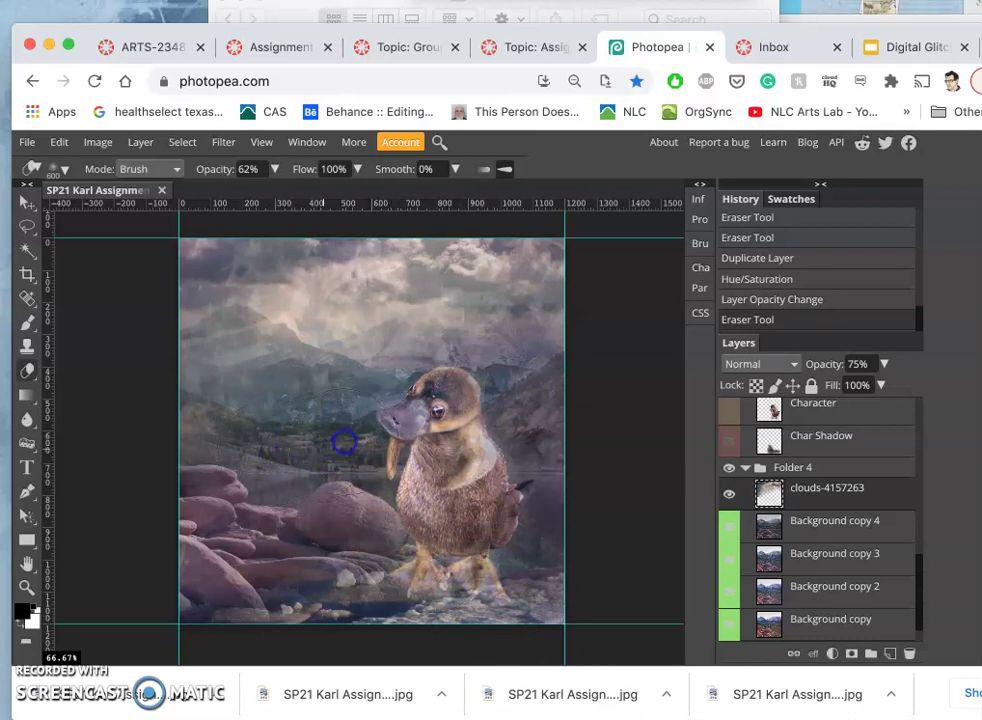
drag(343, 441, 358, 447)
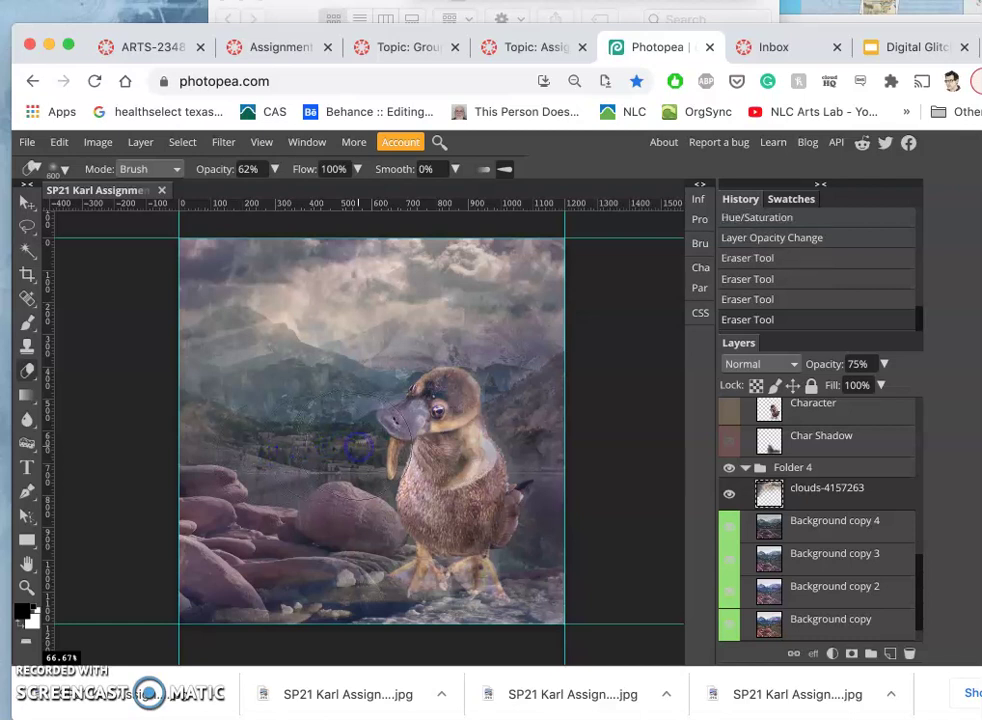
click(460, 413)
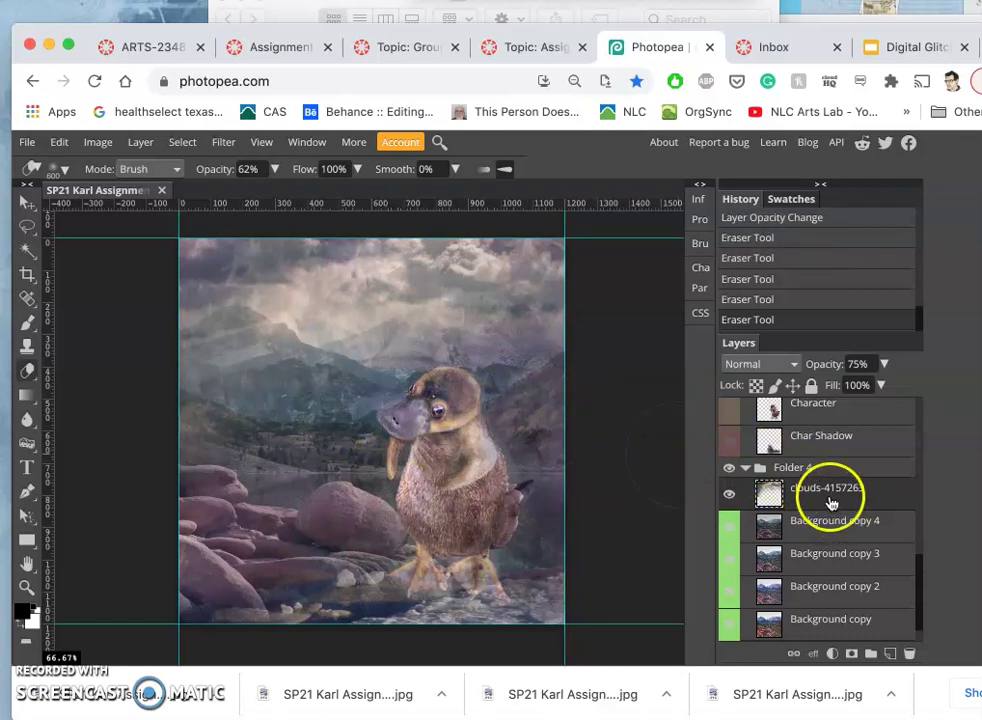
- Duplicate Character copy 3, ice-floes and Char Shadow copy 3, then hide the old copies
scroll(835, 500, up, 5)
scroll(830, 503, up, 2)
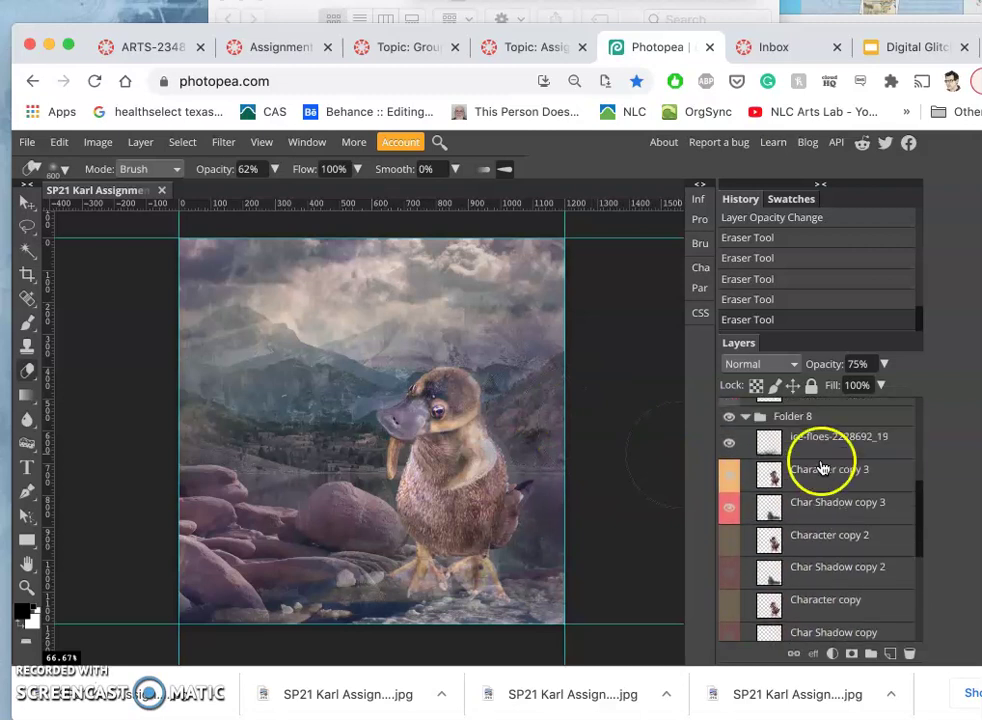
click(815, 479)
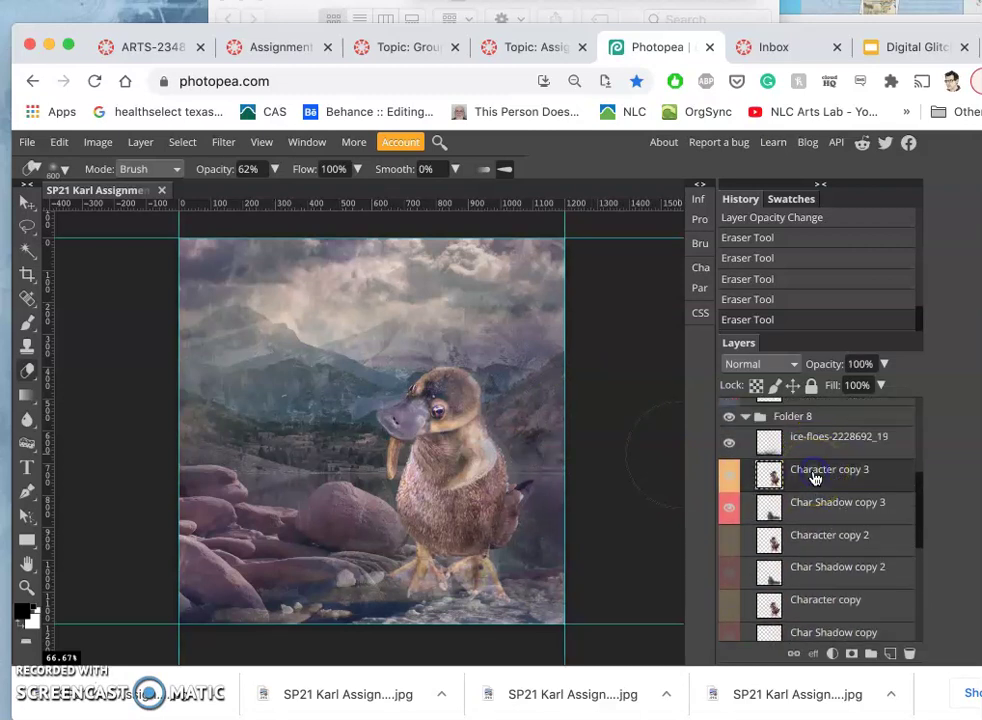
click(815, 451)
click(812, 505)
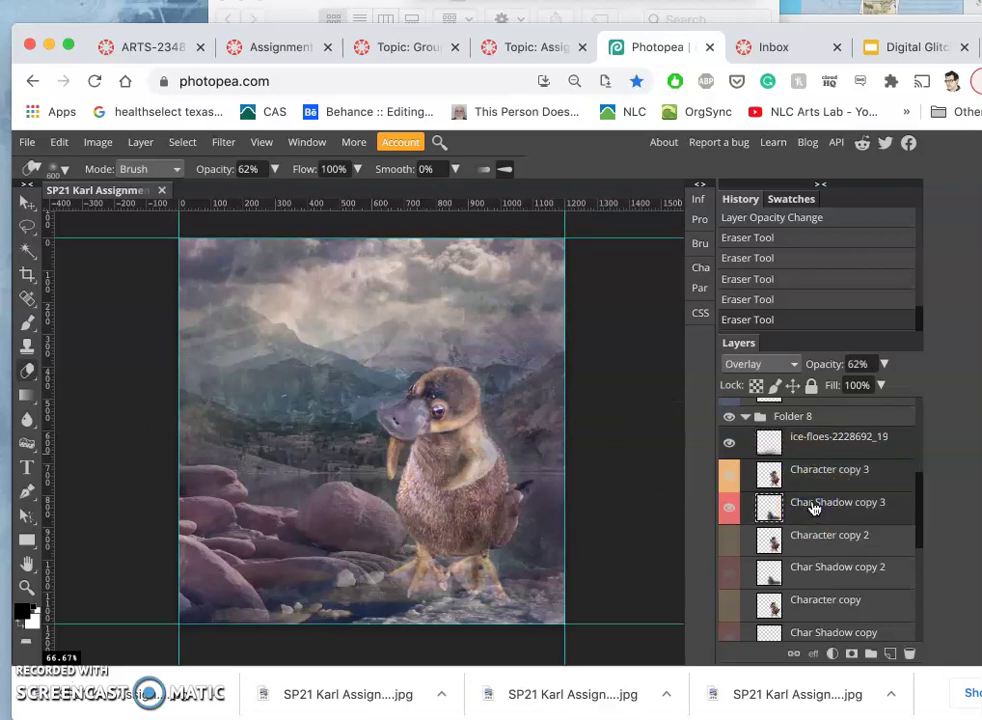
key(super+j)
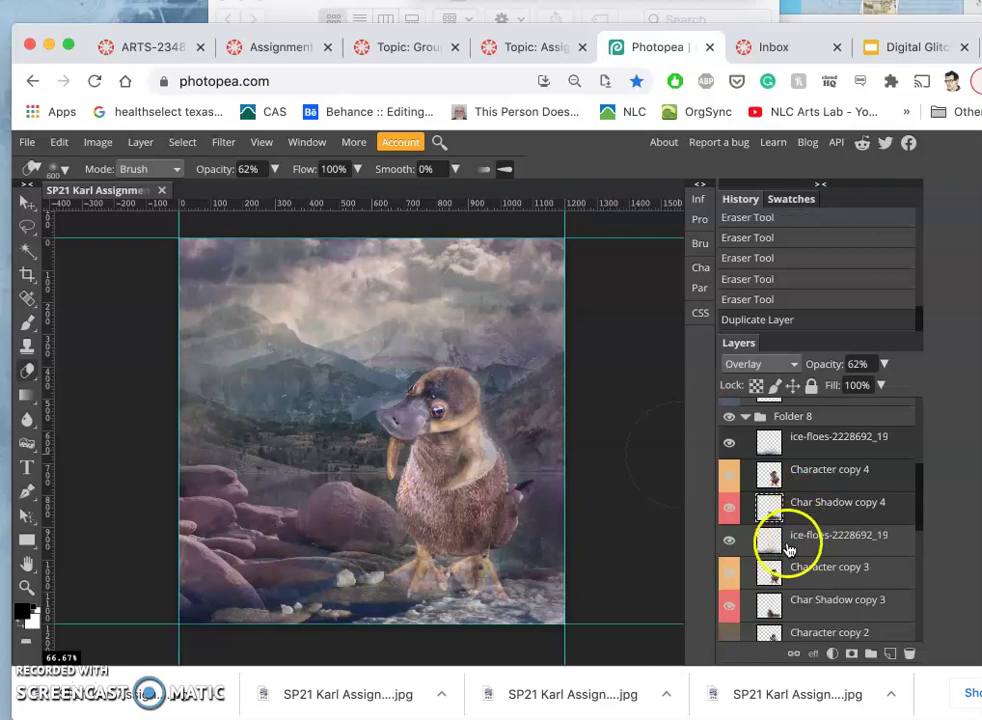
click(730, 542)
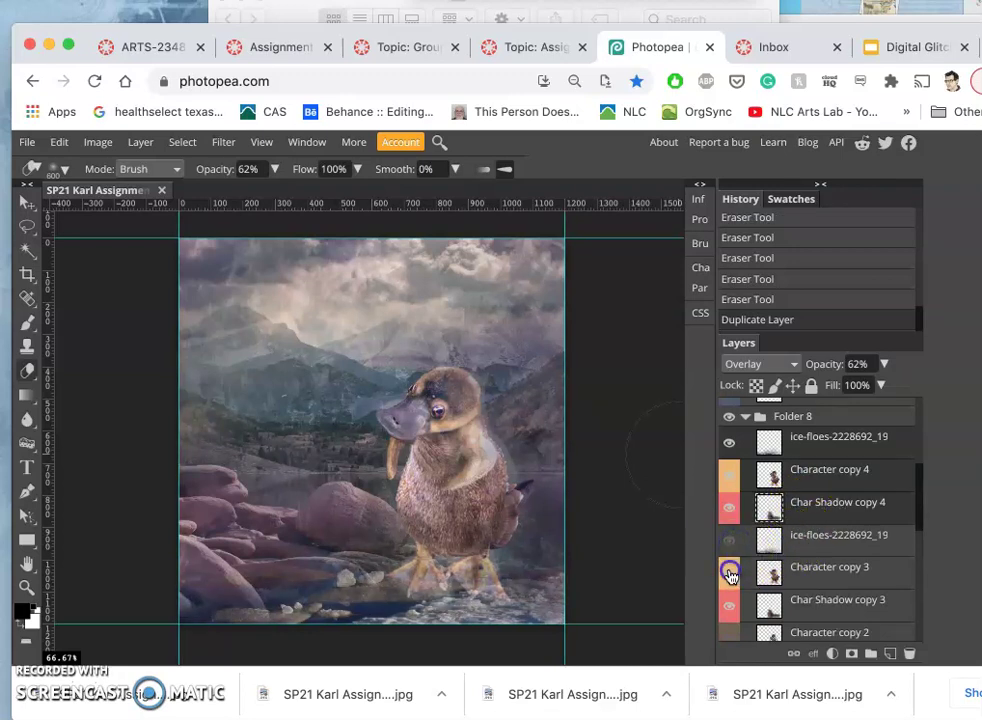
click(730, 605)
click(782, 519)
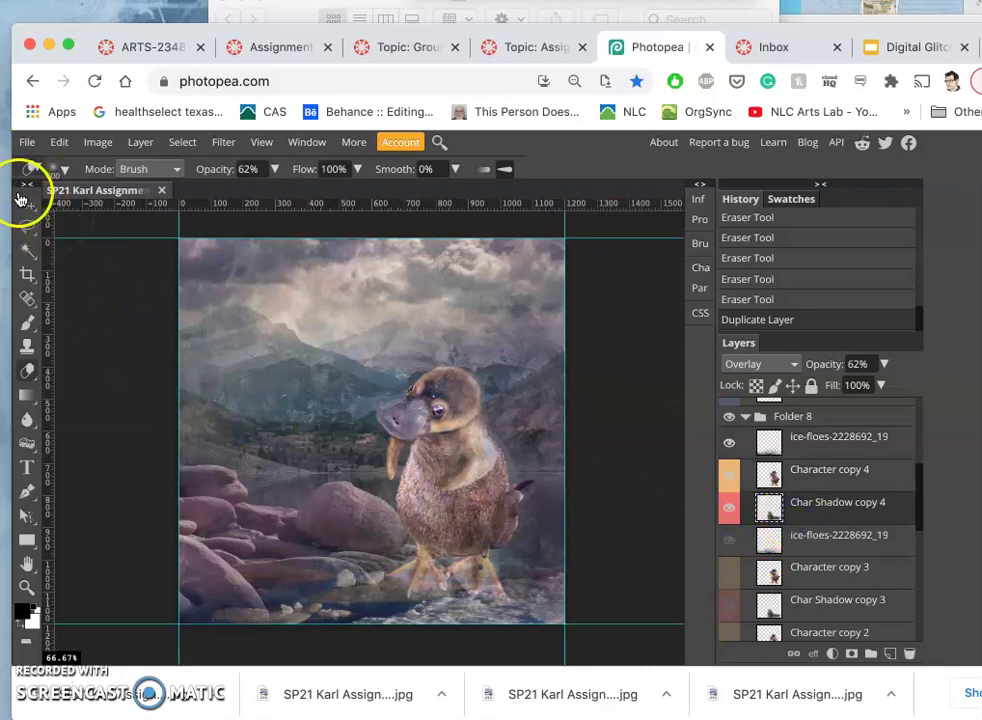
- Nudge the new shadow slightly left with the Move tool and select Character copy 4
click(24, 201)
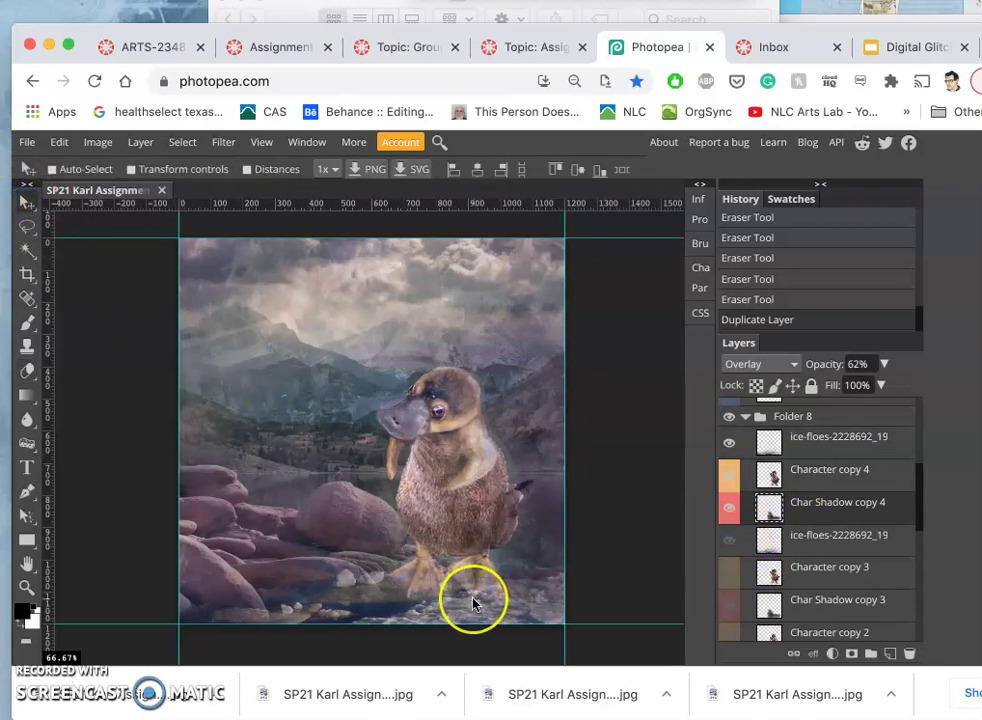
drag(473, 597, 438, 575)
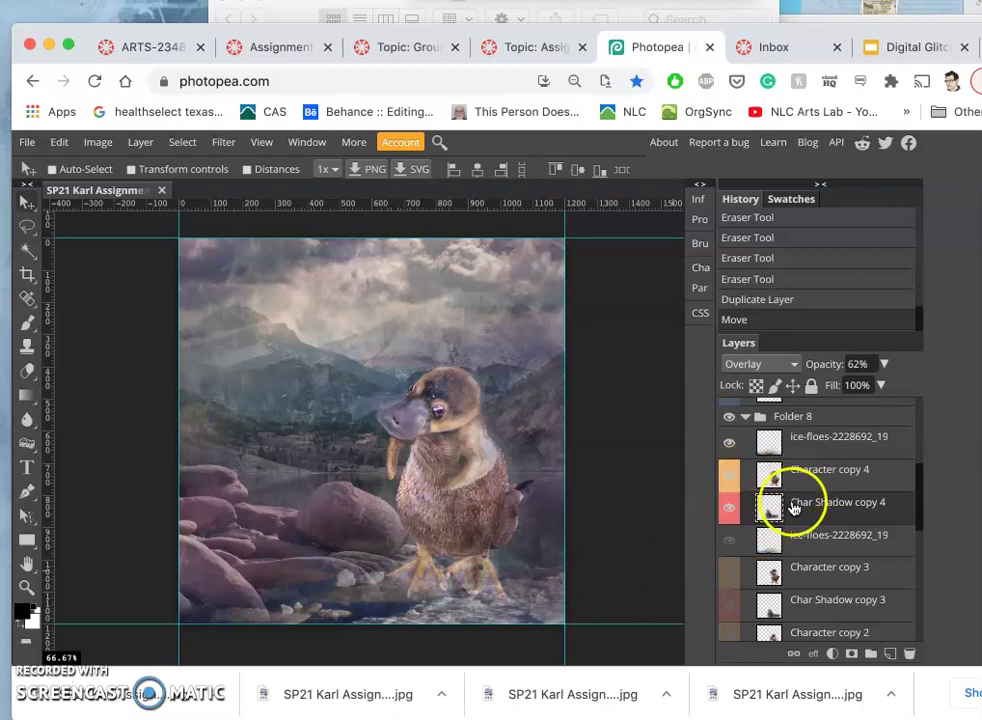
click(802, 470)
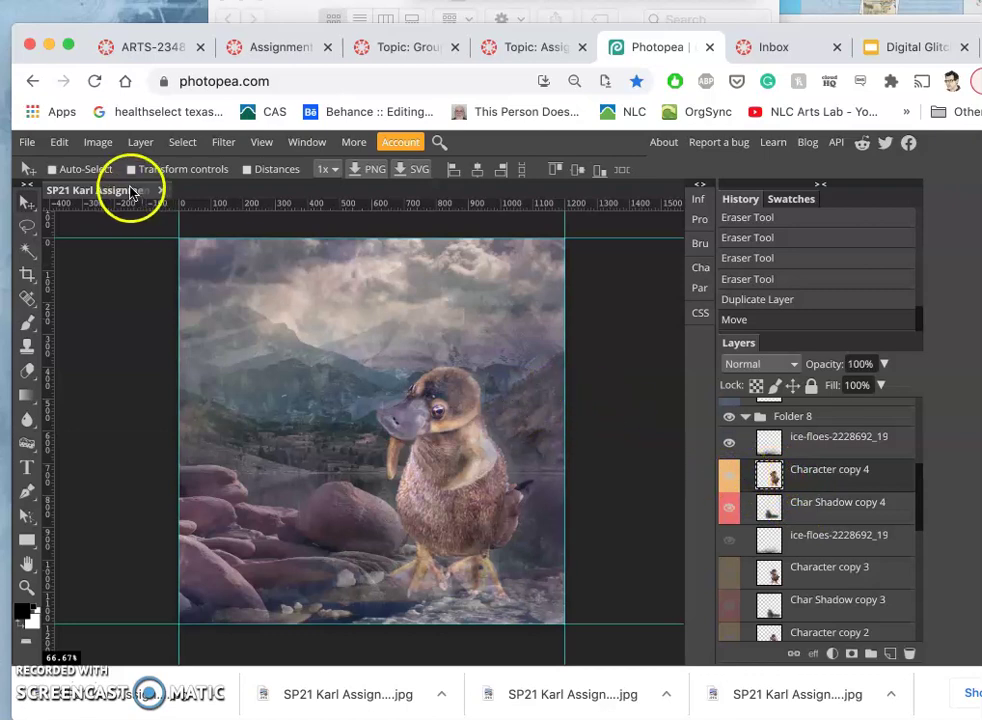
- Start Puppet Warp on Character copy 4 and pin its sides, feet and left leg
click(60, 142)
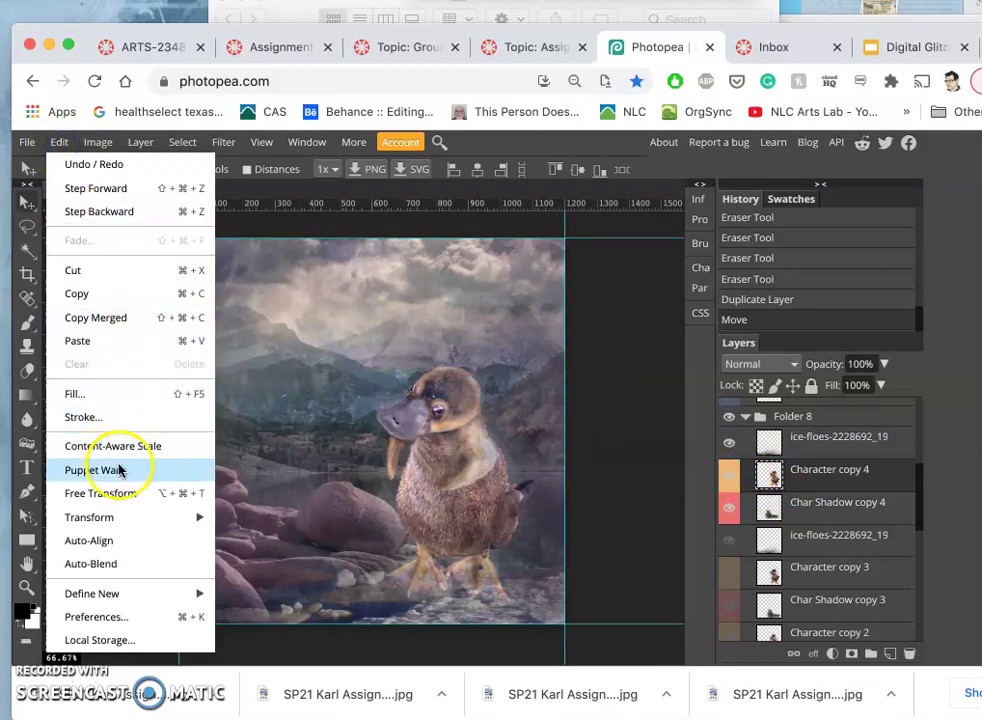
click(188, 466)
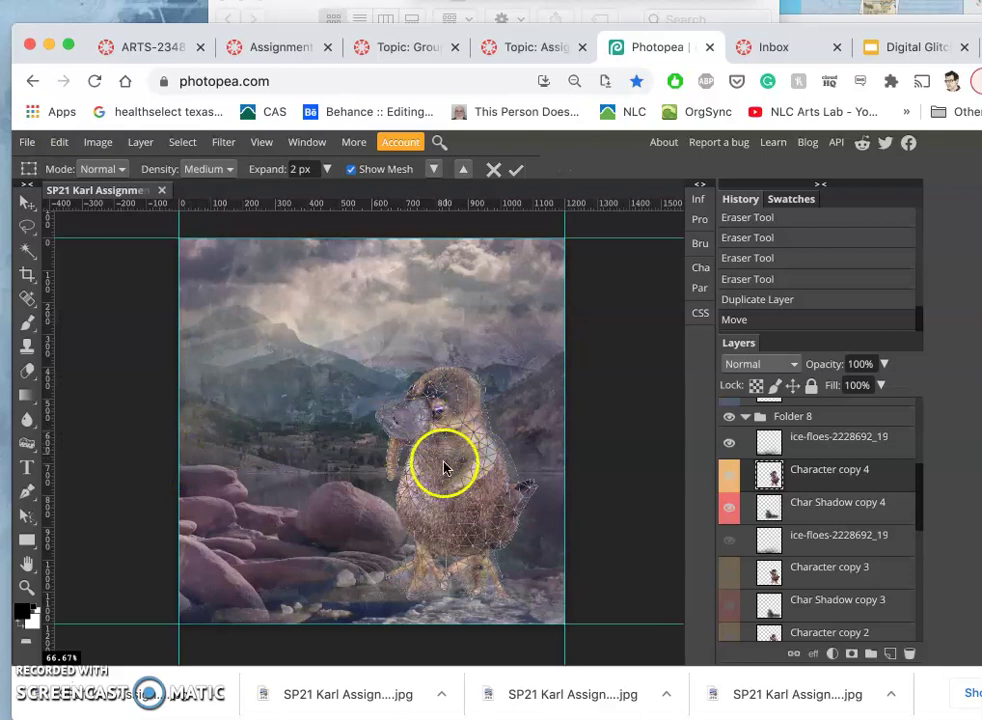
click(393, 479)
drag(396, 478, 403, 480)
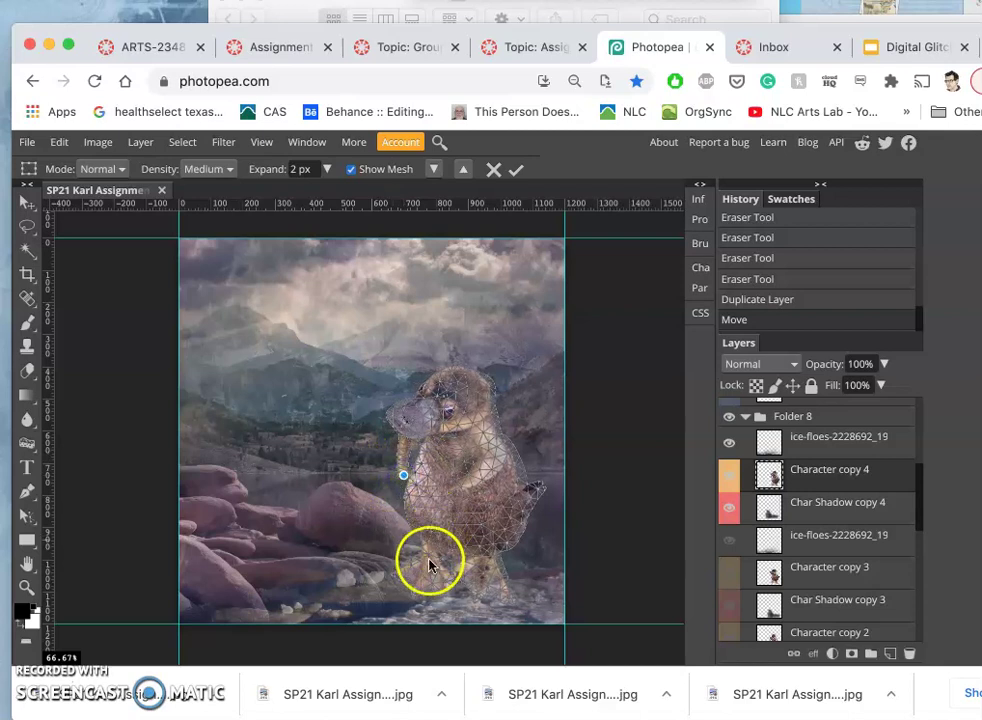
click(410, 587)
click(486, 598)
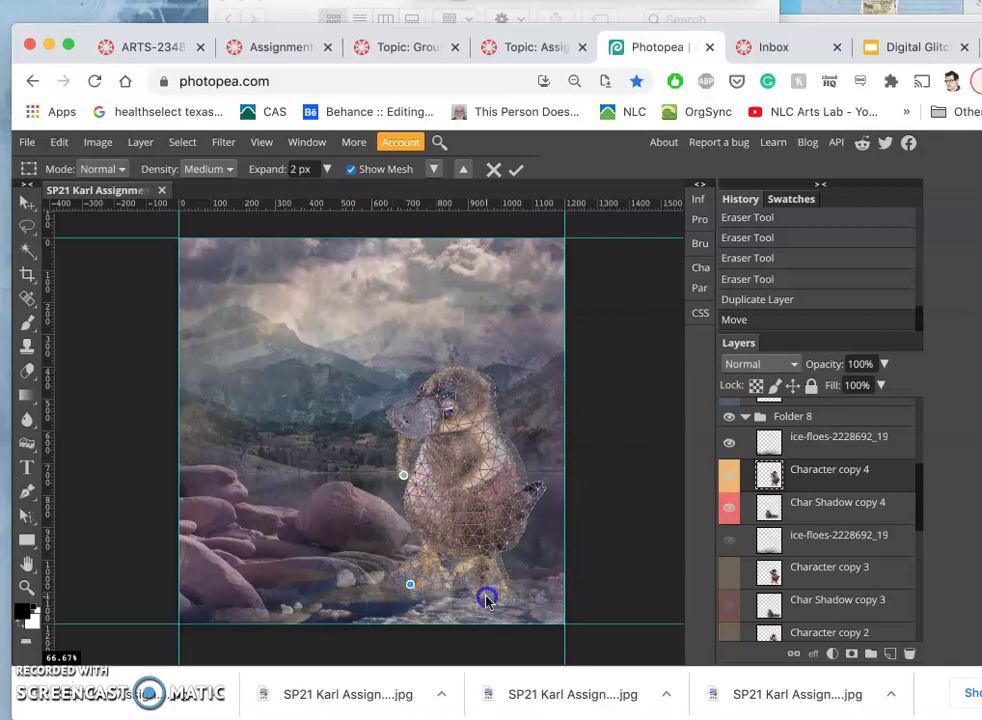
click(534, 491)
click(420, 528)
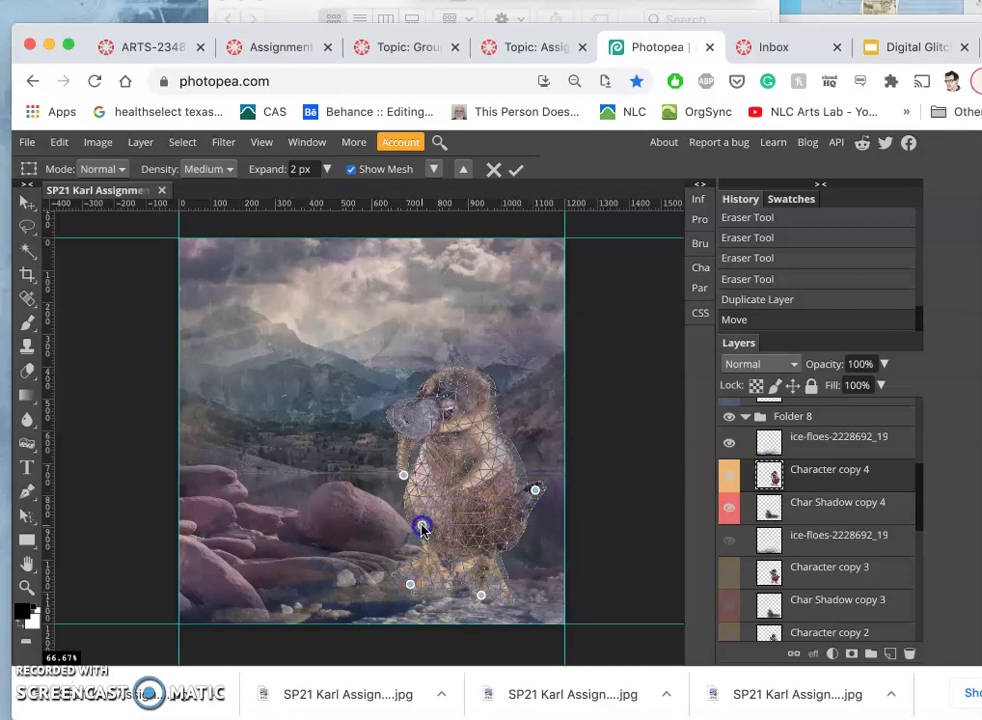
drag(418, 529, 419, 532)
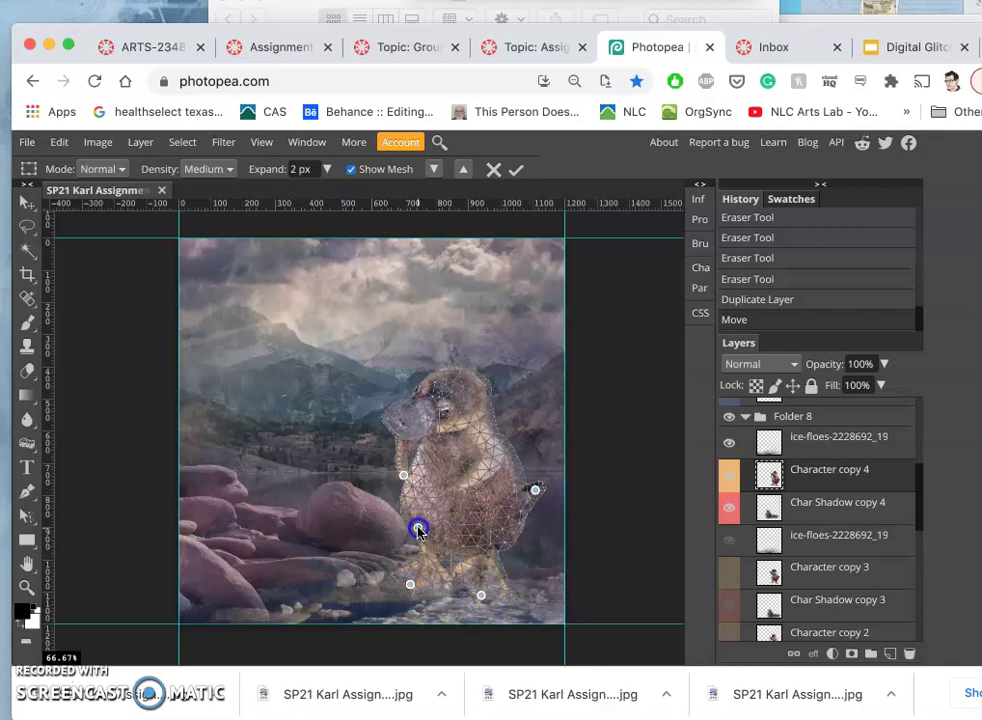
- Pin the bill, body, chest and belly, nudging the bill to right the head
click(397, 416)
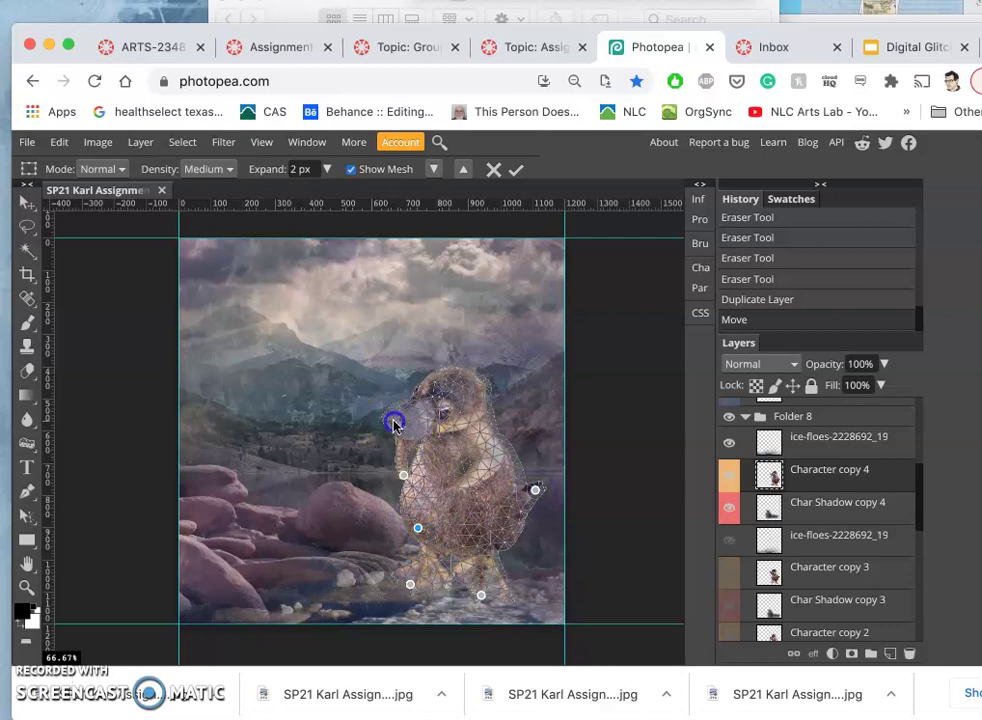
drag(397, 416, 400, 411)
click(491, 437)
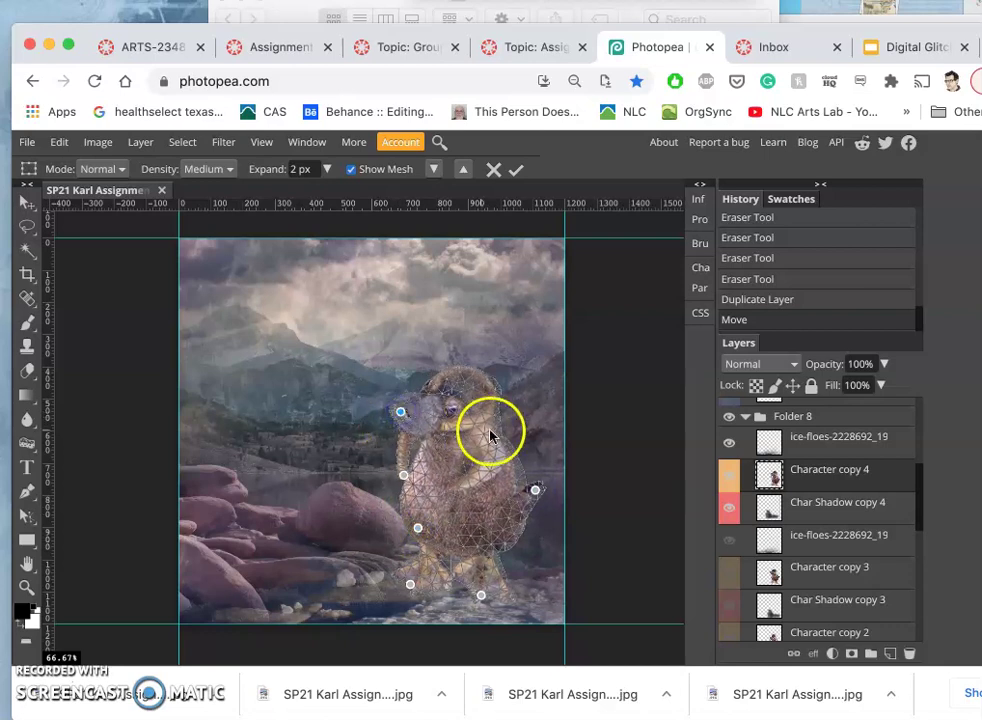
drag(491, 437, 491, 438)
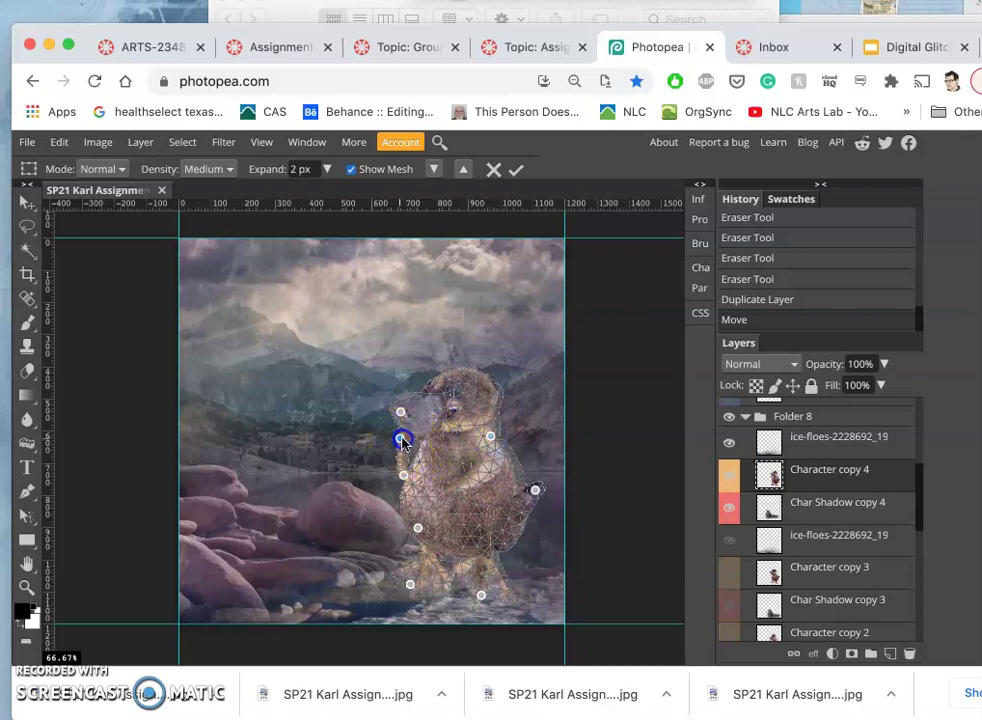
drag(401, 441, 404, 444)
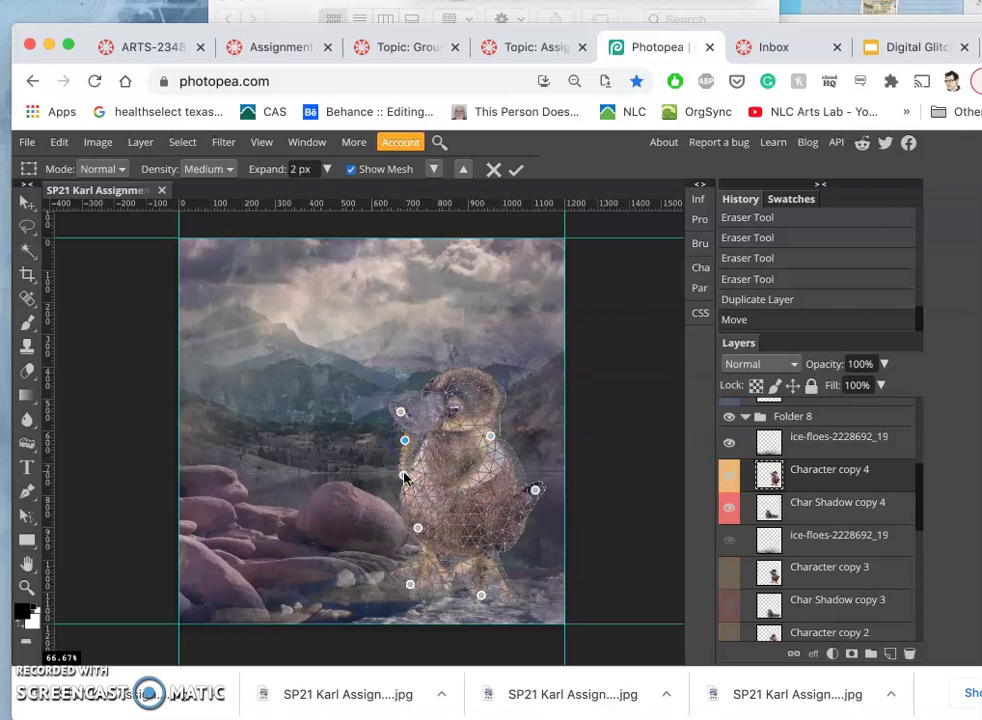
drag(413, 475, 413, 475)
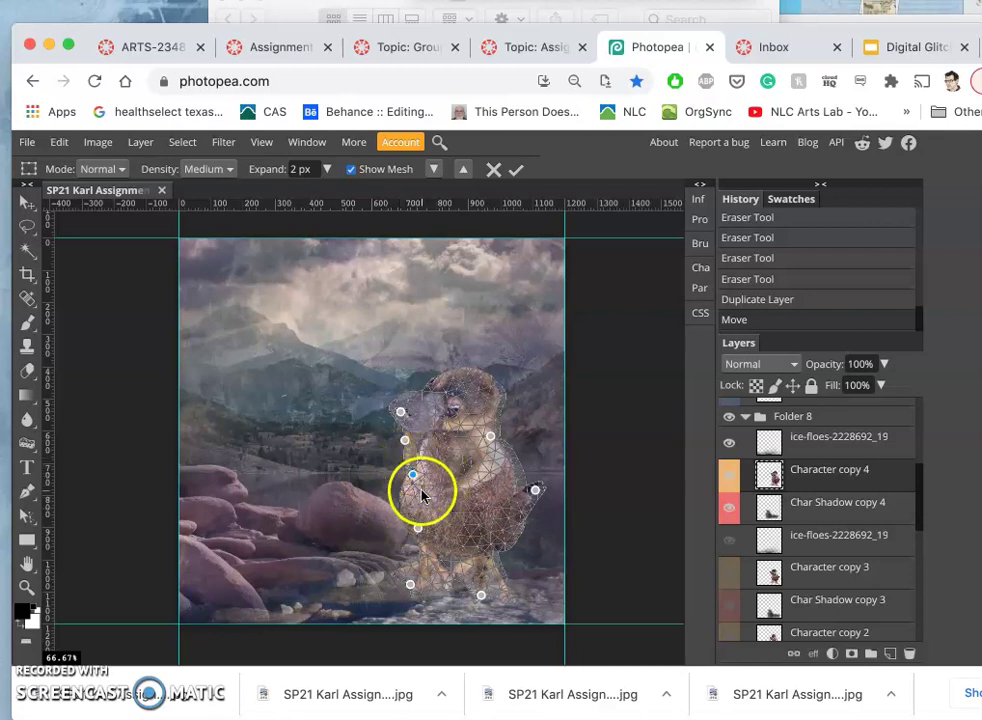
click(412, 583)
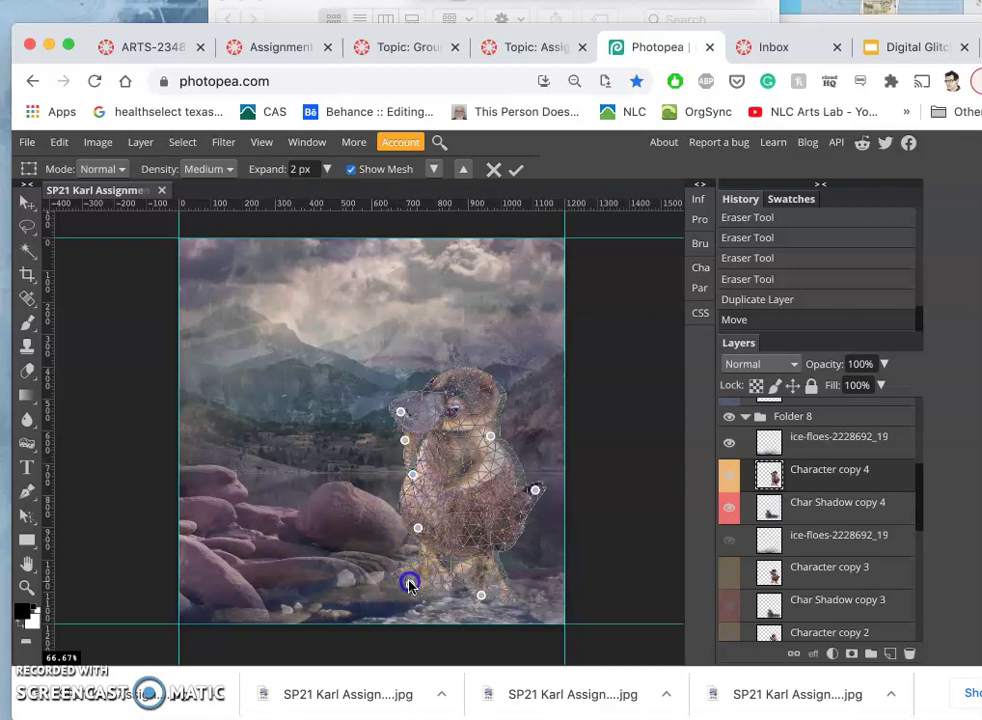
click(450, 482)
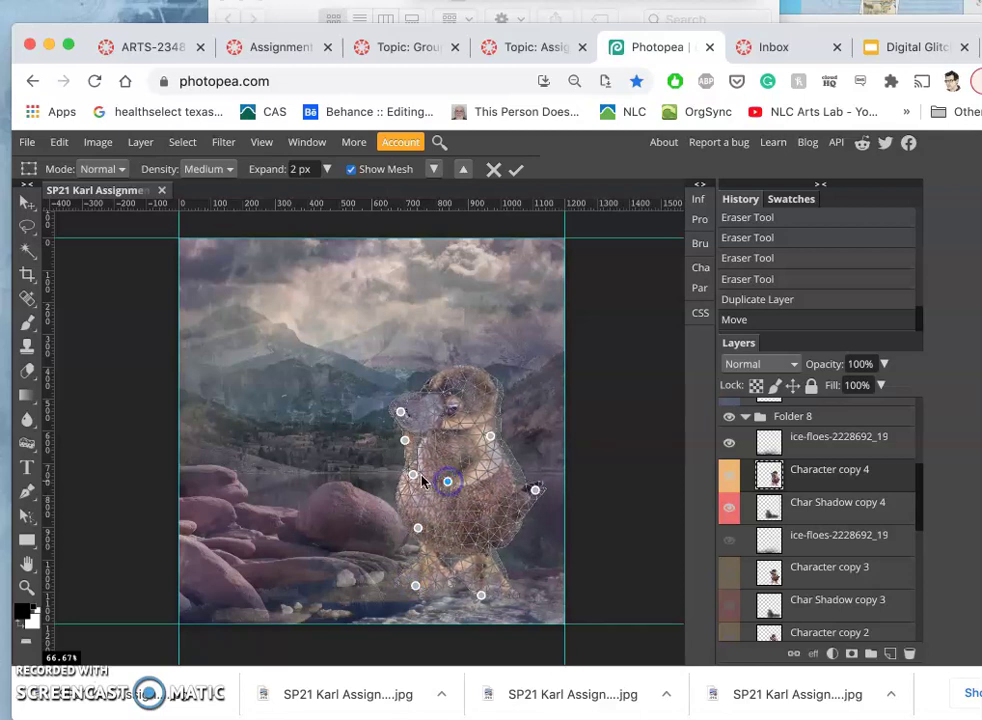
- Add lower-leg and side pins, tilt the head slightly up-left, and apply the warp
mouse_move(408, 465)
mouse_down()
mouse_move(413, 473)
mouse_move(398, 452)
mouse_move(390, 461)
mouse_move(403, 432)
mouse_move(469, 548)
mouse_move(478, 587)
mouse_move(507, 594)
mouse_up()
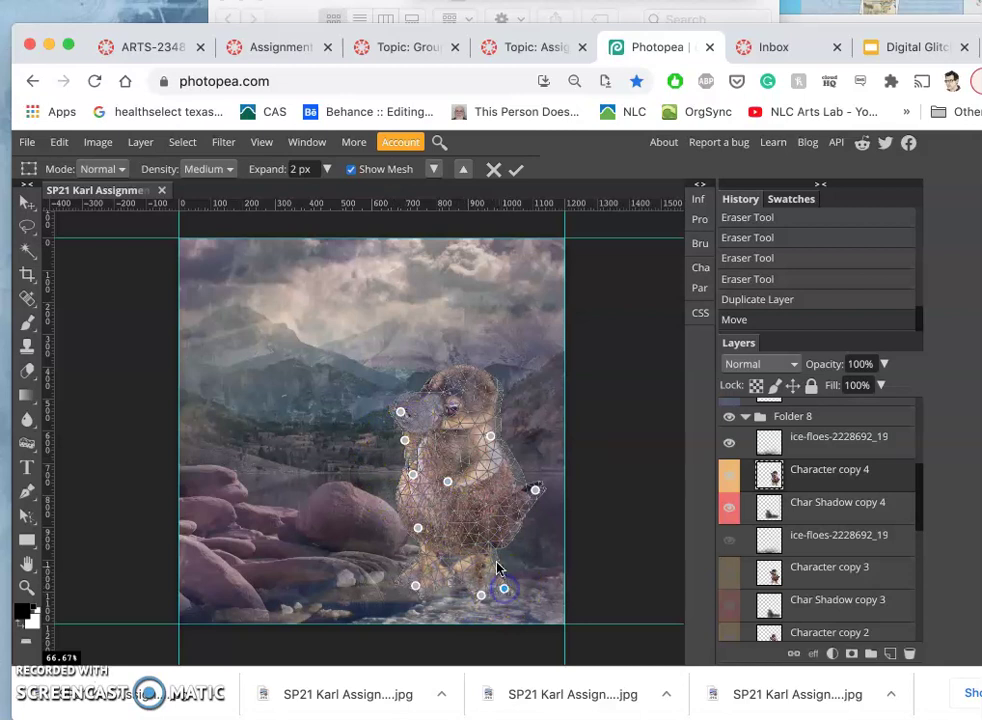
click(485, 554)
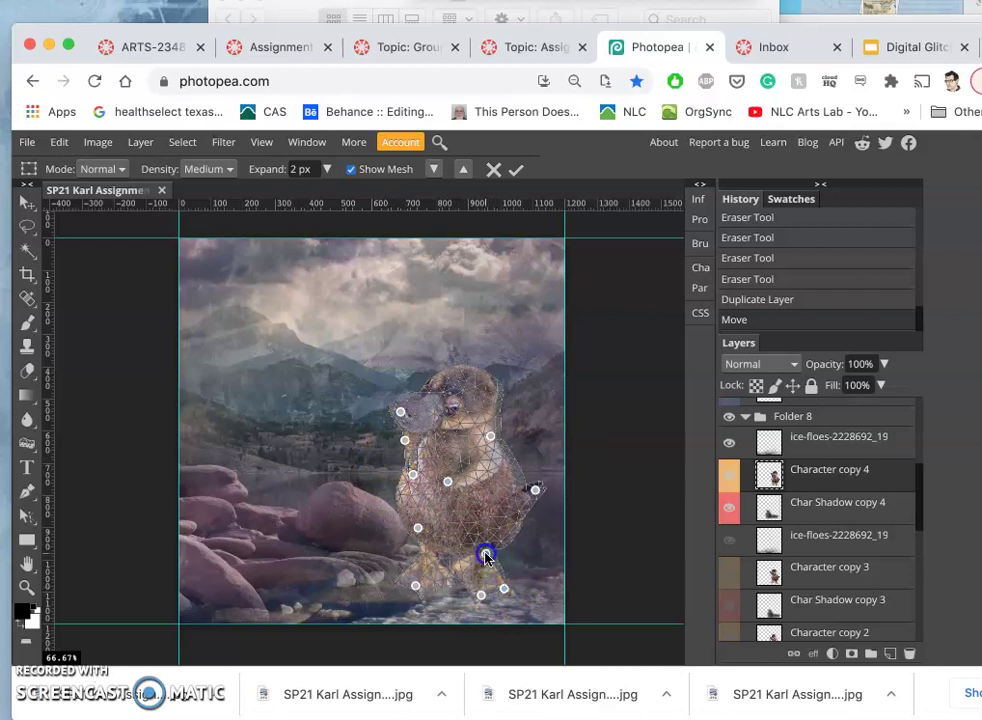
click(526, 493)
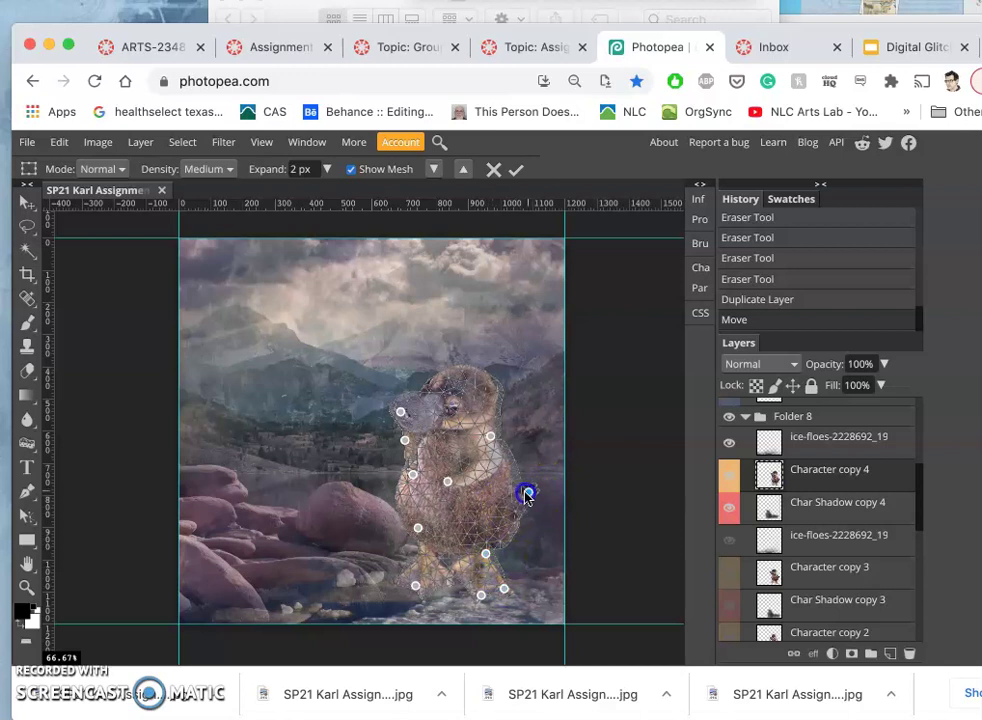
drag(529, 496, 532, 497)
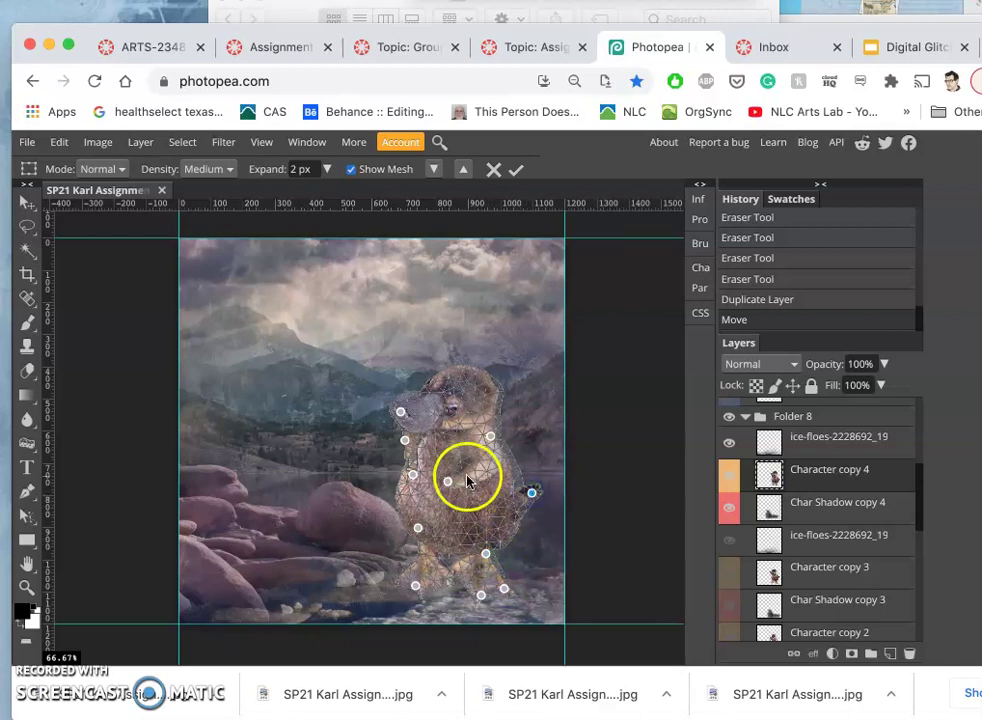
click(400, 412)
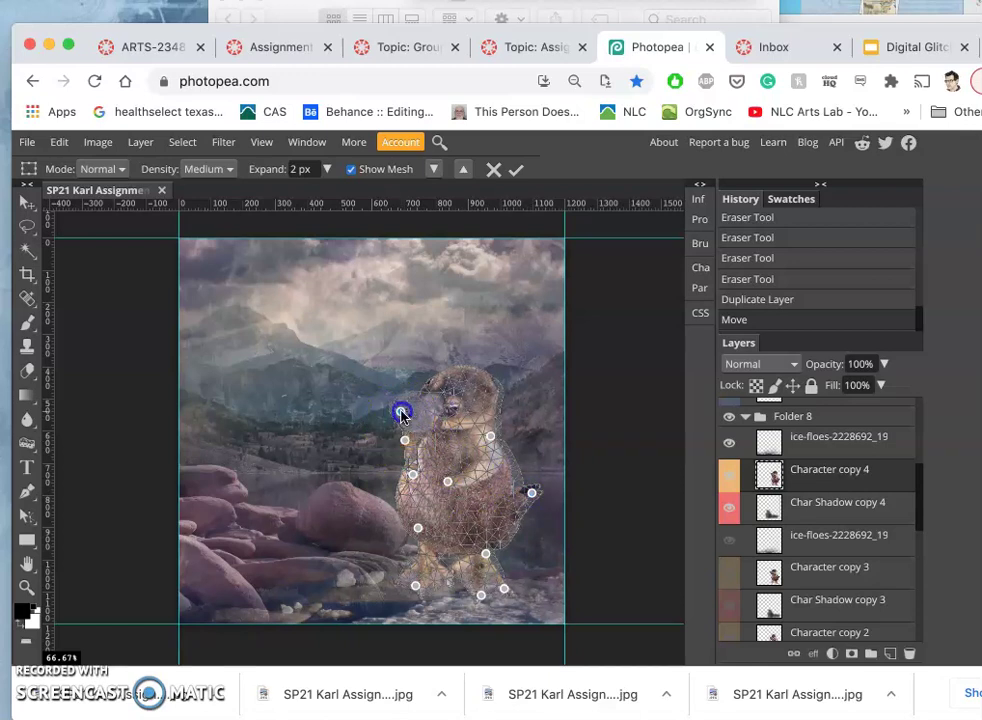
drag(401, 410, 398, 409)
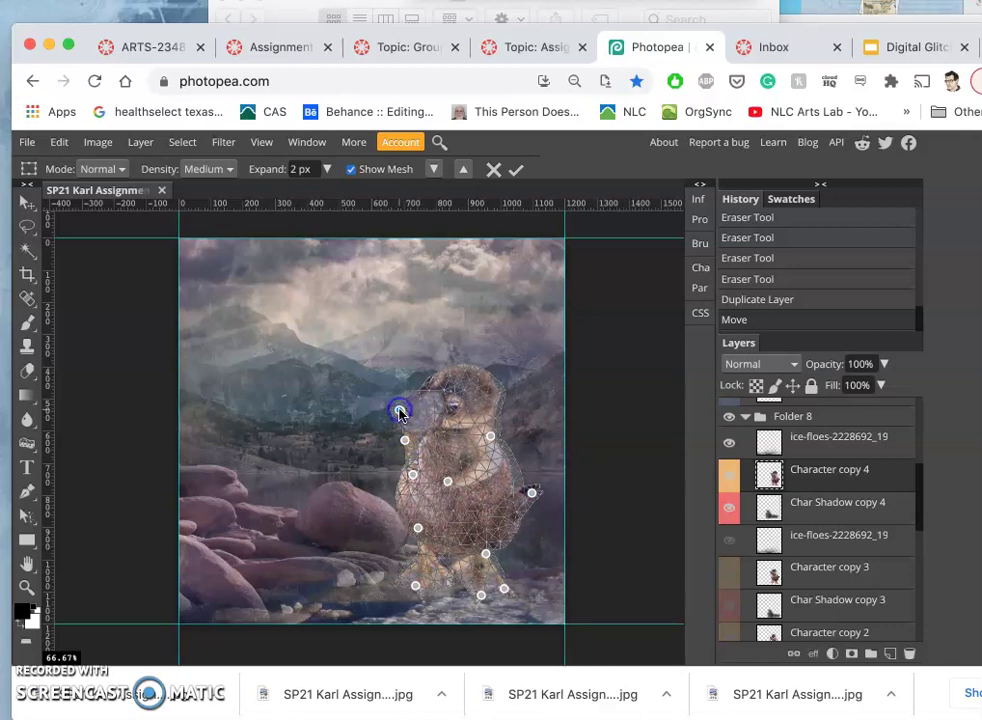
key(Return)
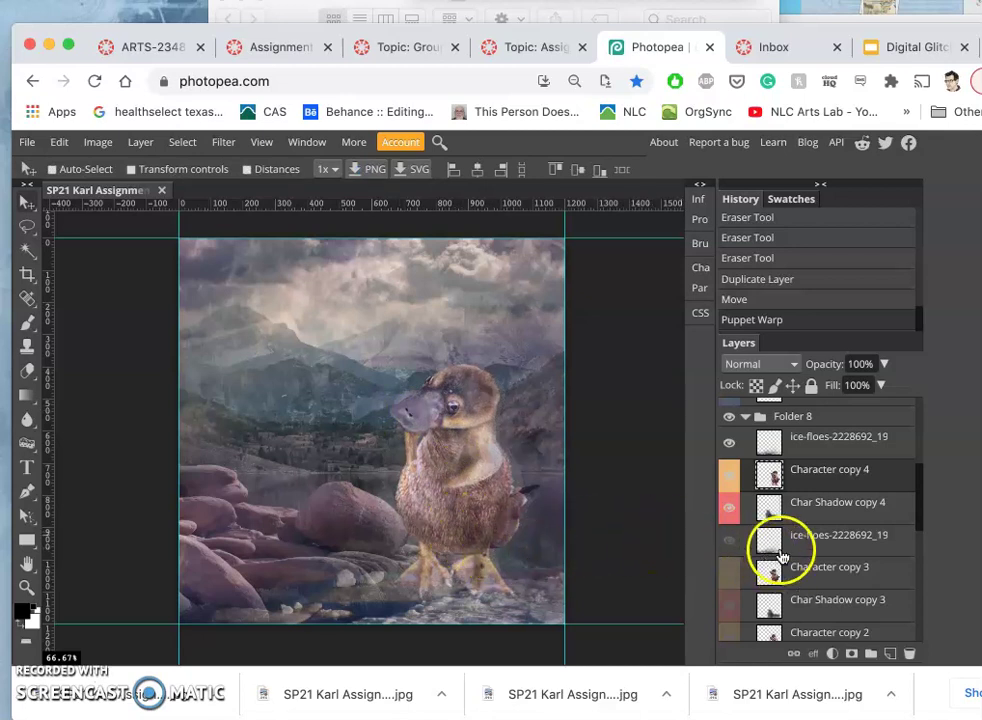
- Toggle Character copy 3 and copy 4 to compare the old and new poses, then hide copy 3
click(728, 572)
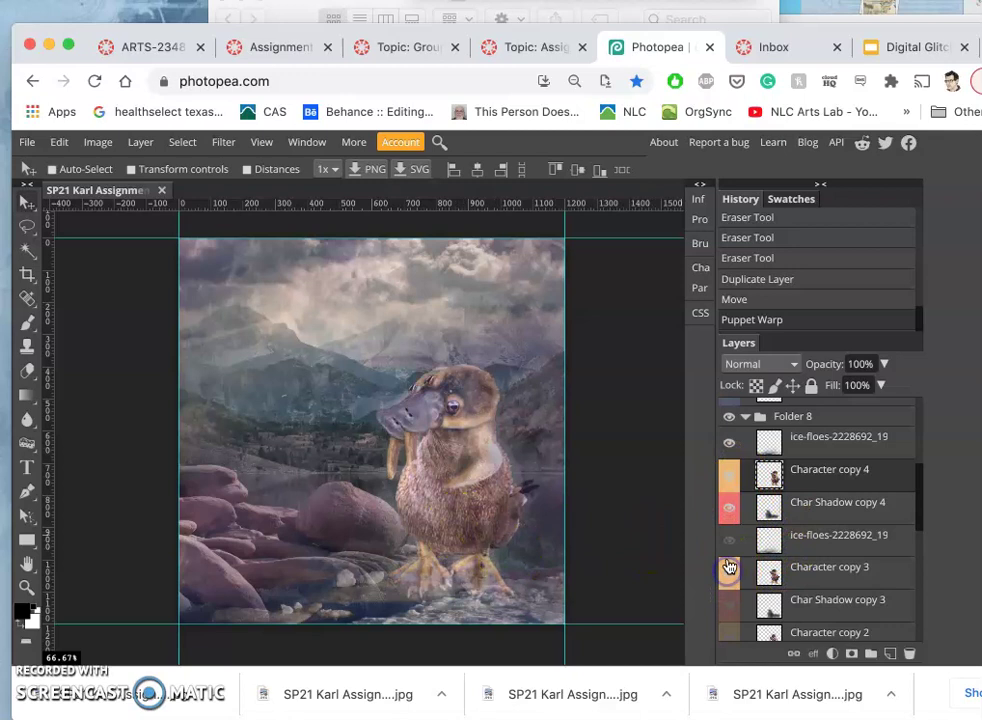
click(729, 479)
click(729, 479)
click(729, 479)
click(729, 479)
click(730, 574)
click(730, 528)
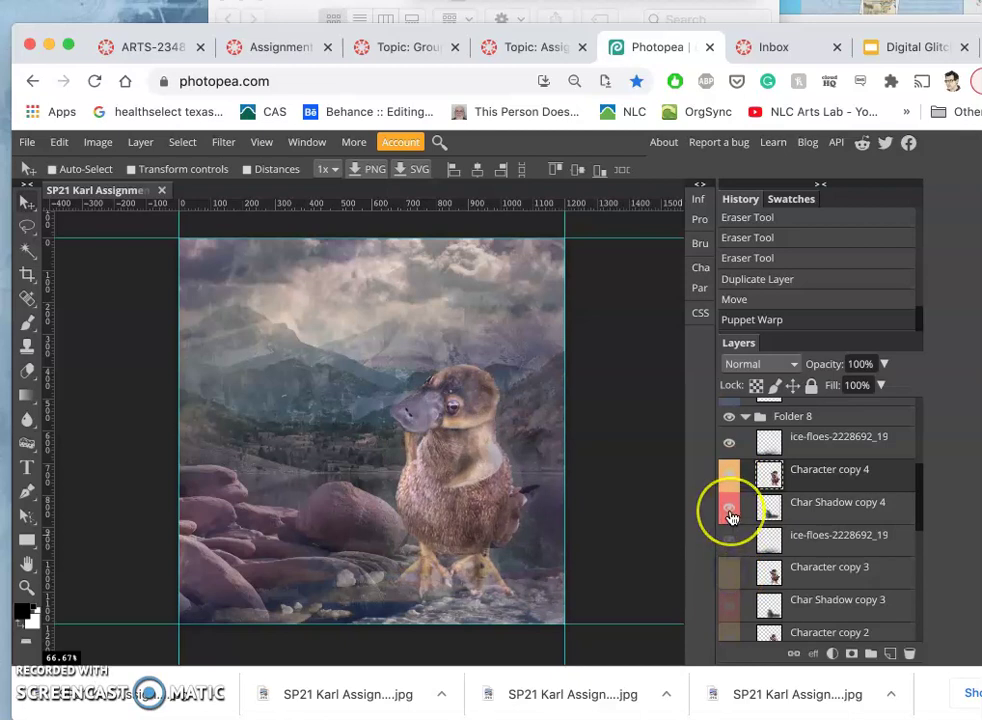
- Duplicate and merge the ice-floes layer, undoing the merge that absorbed Character copy 4
click(772, 440)
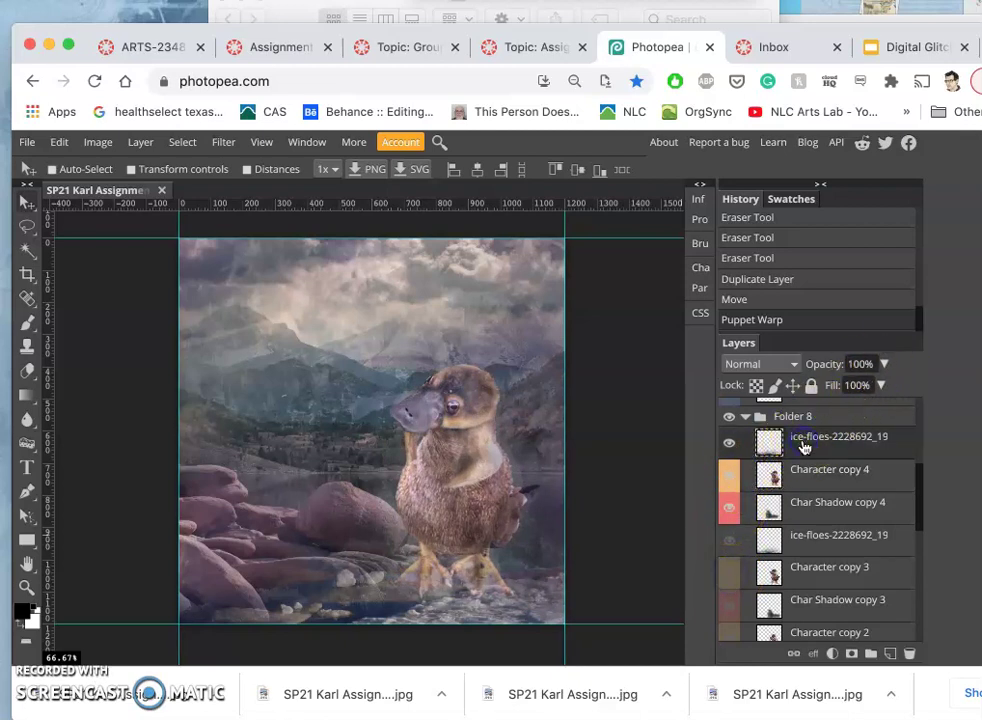
key(ctrl+j)
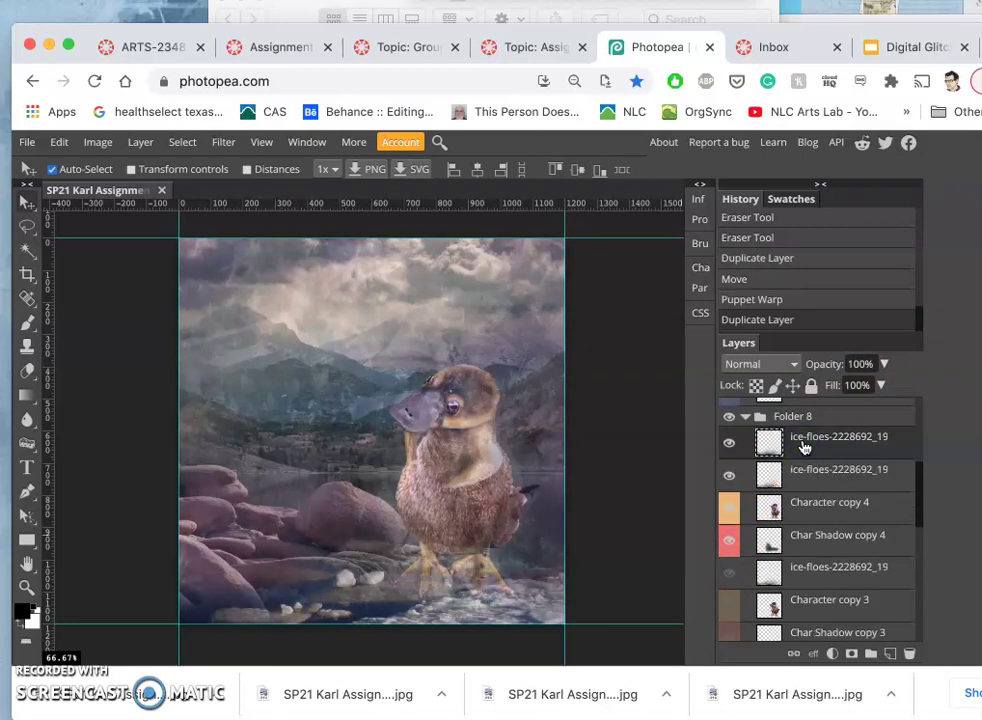
mouse_move(804, 447)
mouse_down()
mouse_move(811, 473)
mouse_move(800, 452)
mouse_up()
key(ctrl+e)
key(ctrl+e)
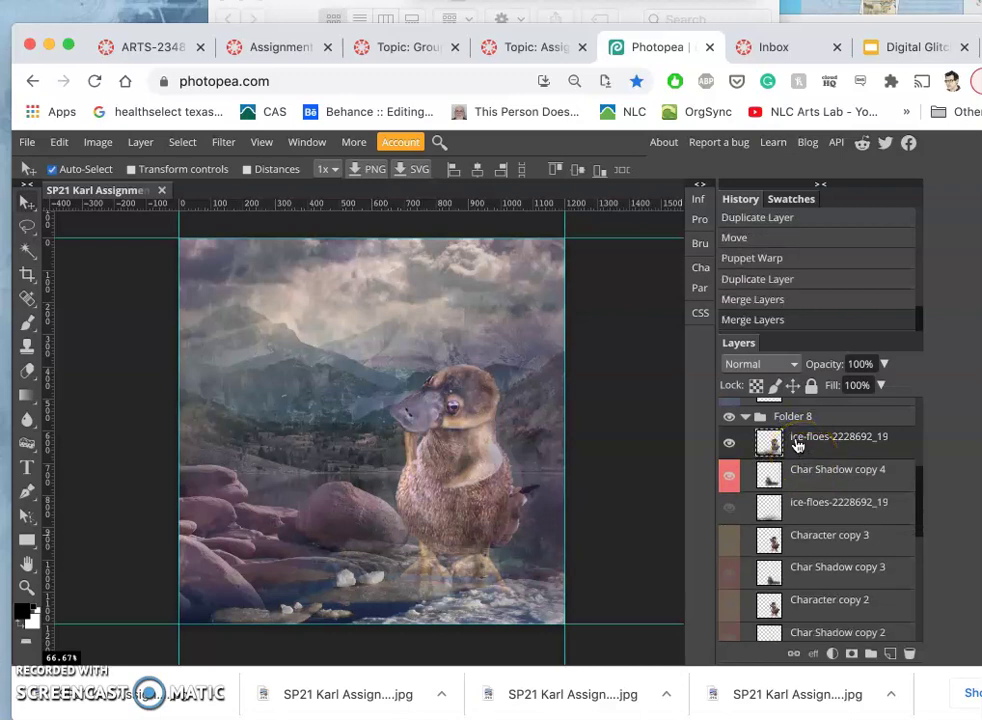
key(ctrl+z)
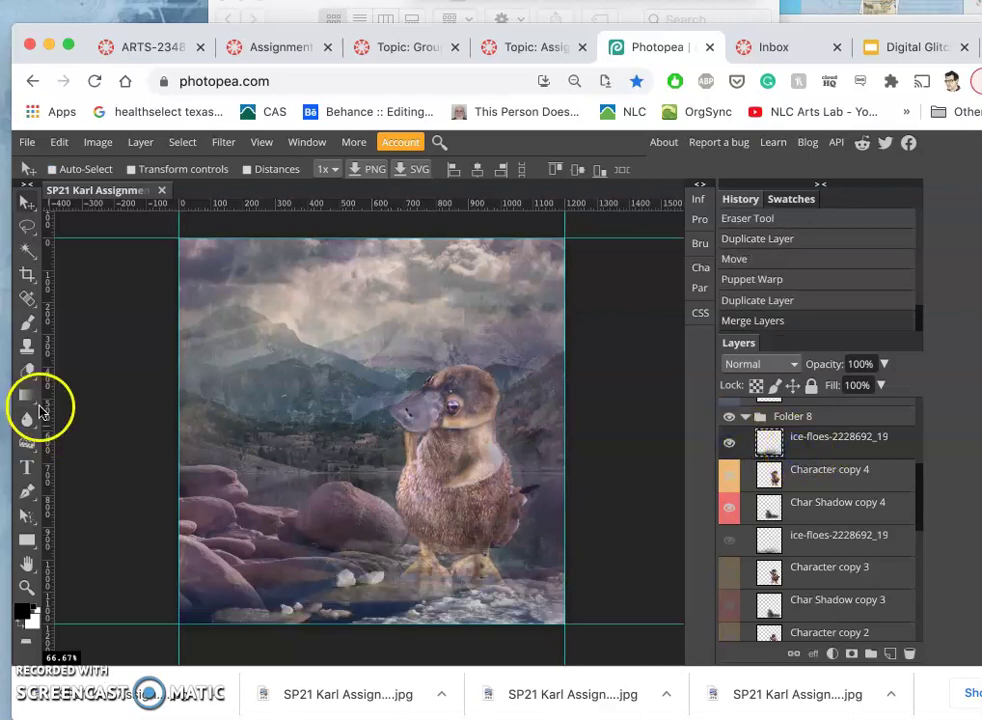
- Erase the ice-floes overlay from the left rocks
click(27, 375)
mouse_move(202, 430)
mouse_down()
mouse_move(245, 555)
mouse_move(192, 440)
mouse_up()
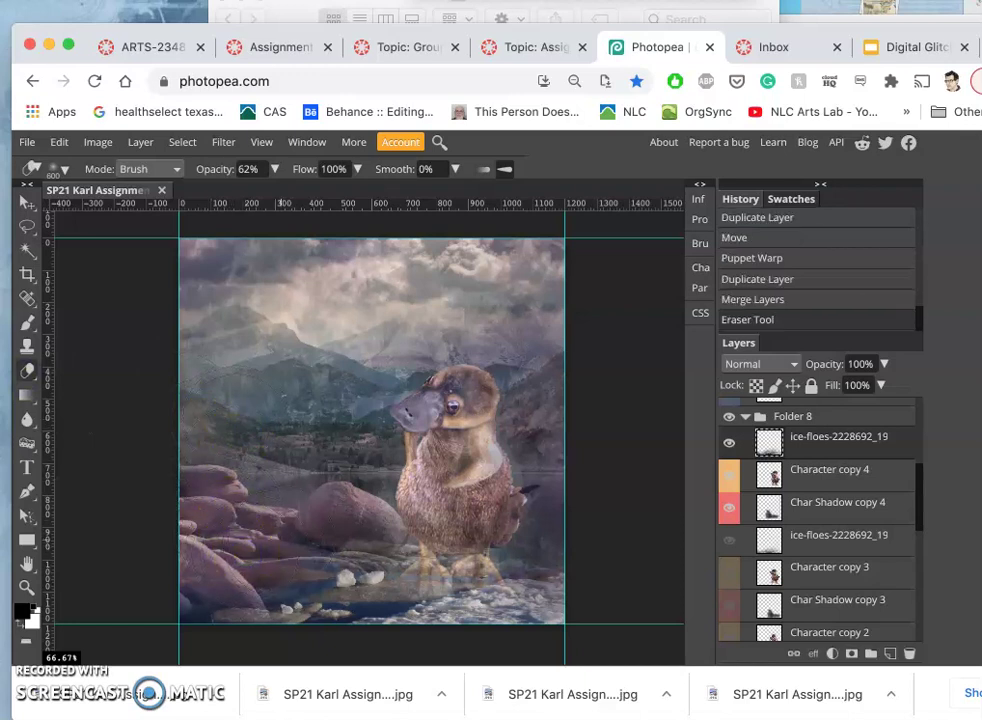
mouse_move(300, 566)
mouse_down()
mouse_move(358, 552)
mouse_move(348, 513)
mouse_up()
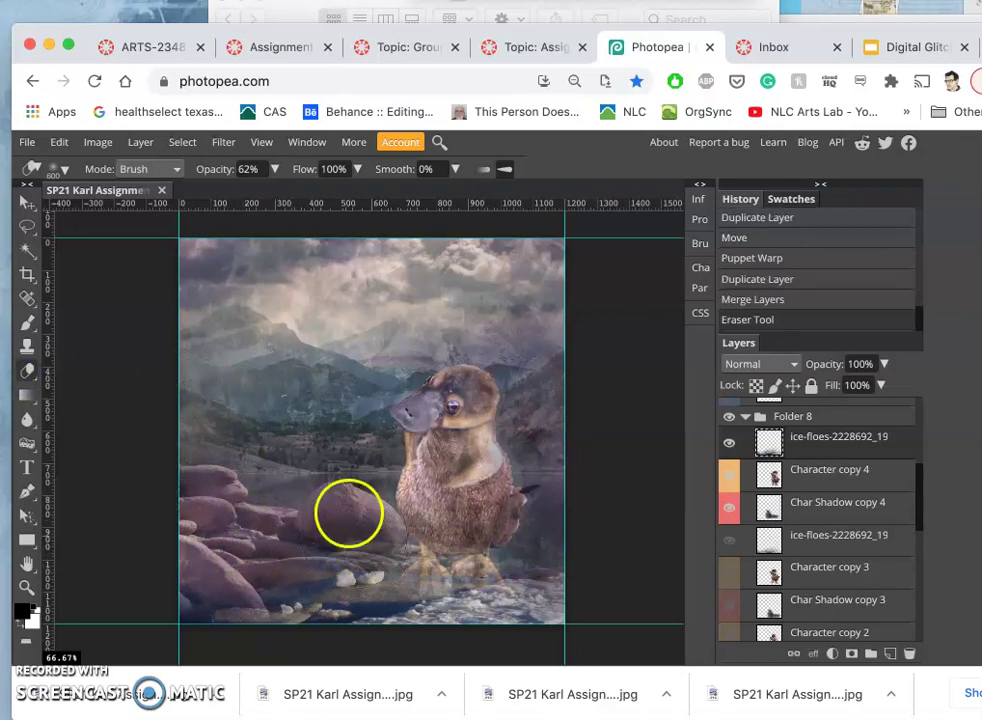
- On Character copy 4, lasso and delete the stray sliver along the neck, then deselect
click(799, 483)
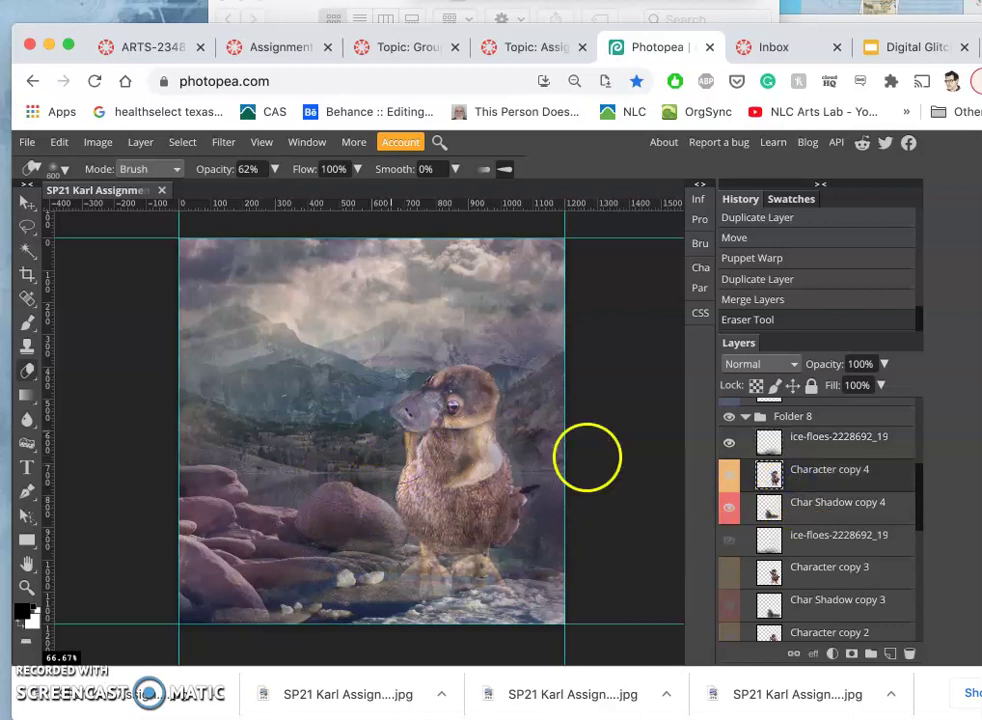
click(762, 494)
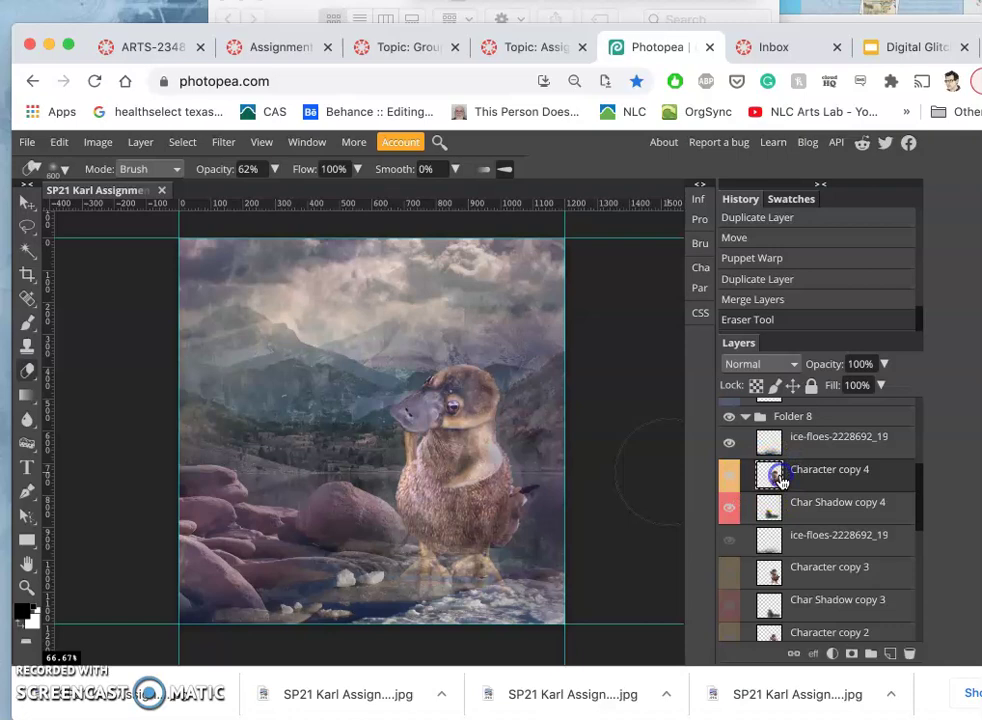
scroll(305, 418, up, 5)
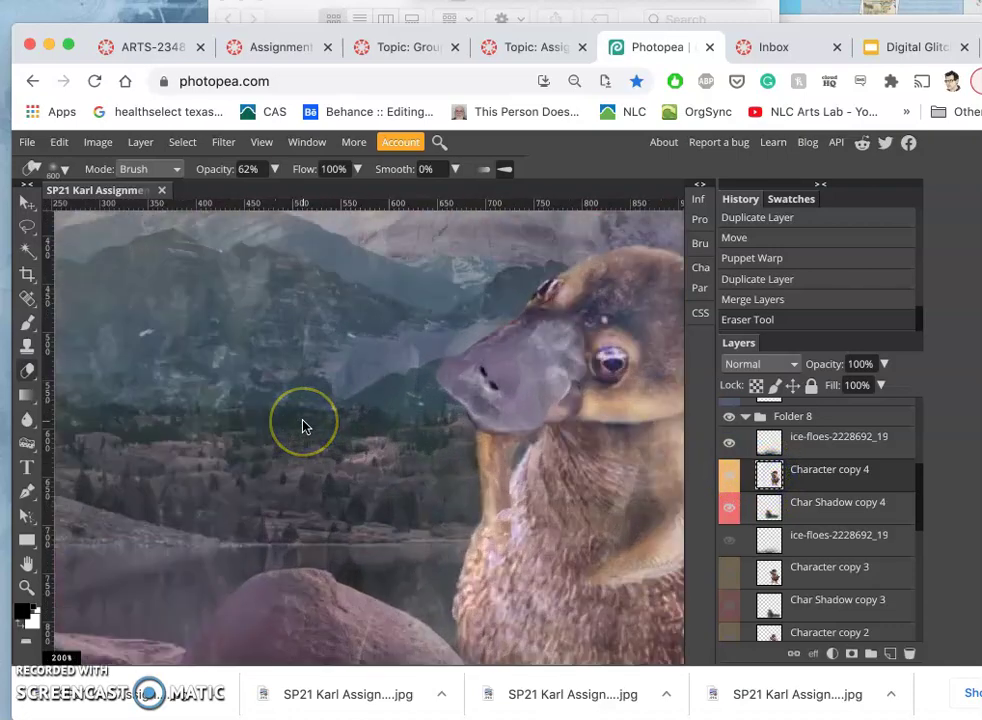
scroll(305, 426, up, 2)
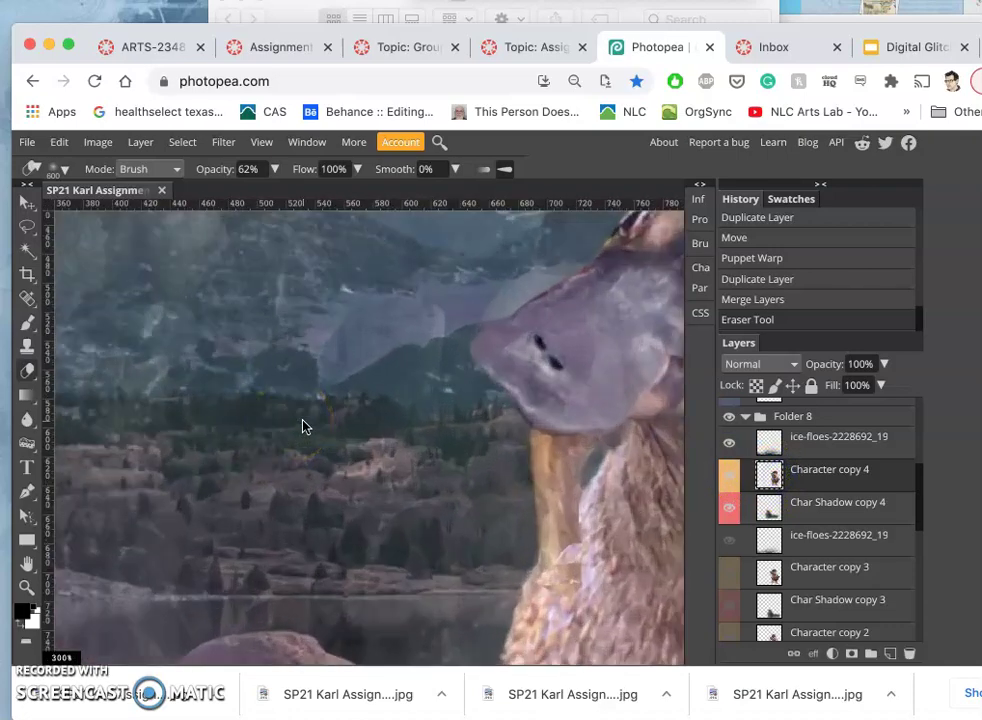
scroll(305, 426, right, 3)
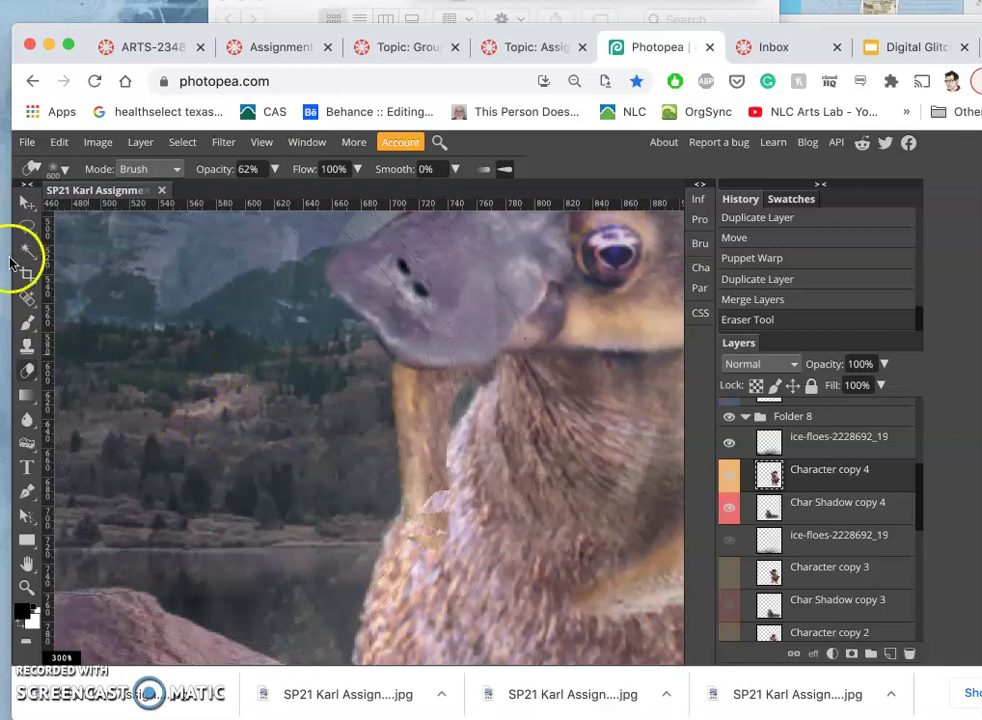
click(27, 227)
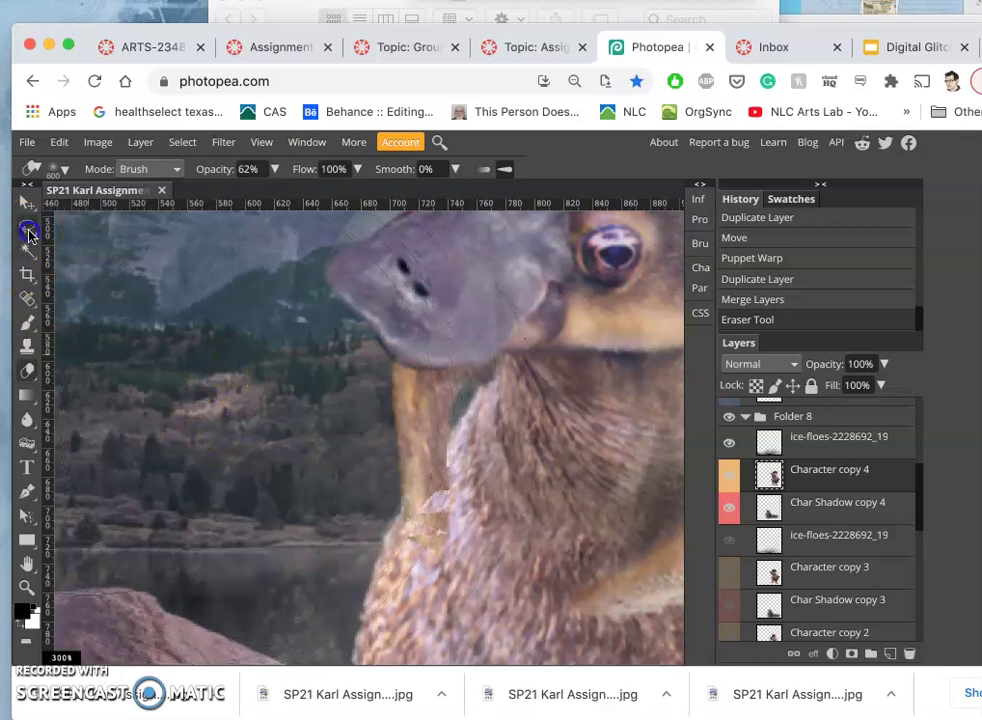
click(410, 370)
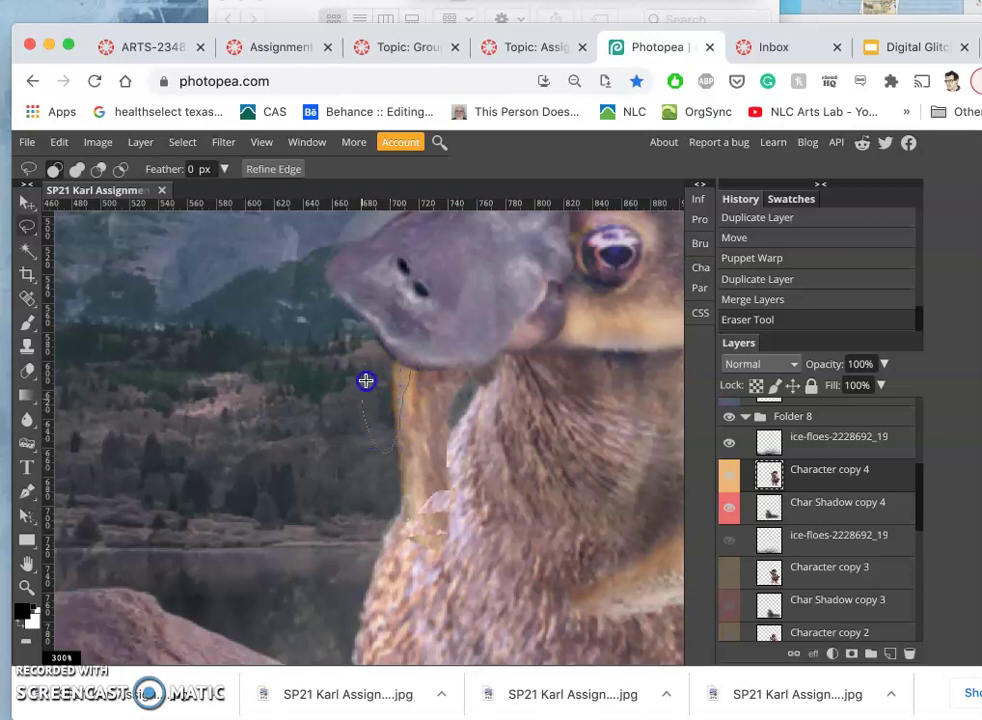
drag(410, 366, 410, 366)
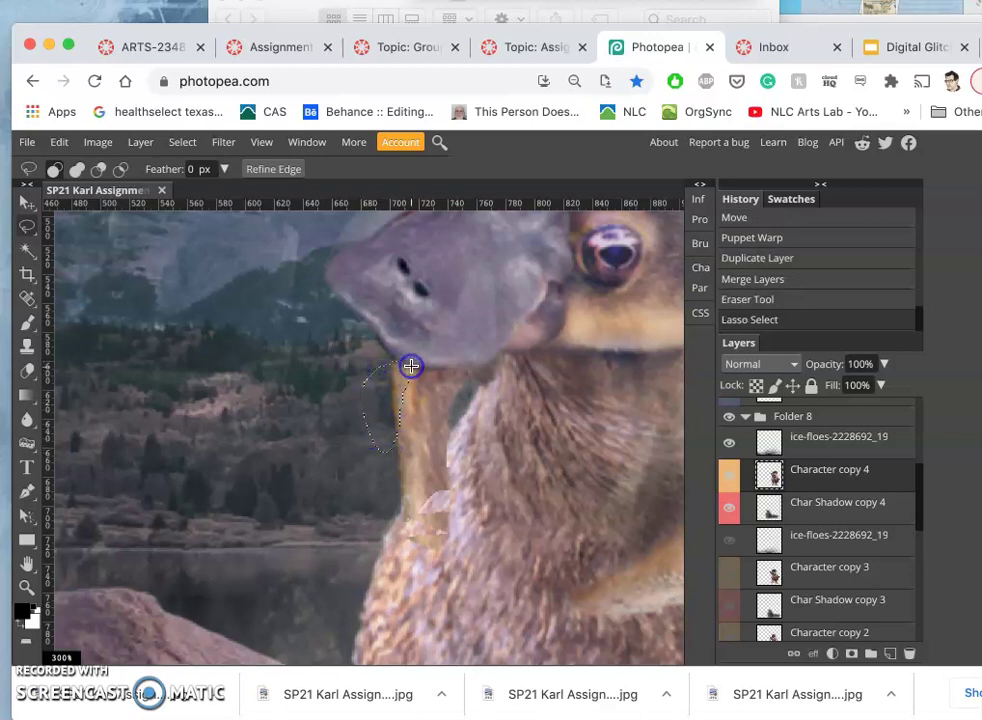
key(Delete)
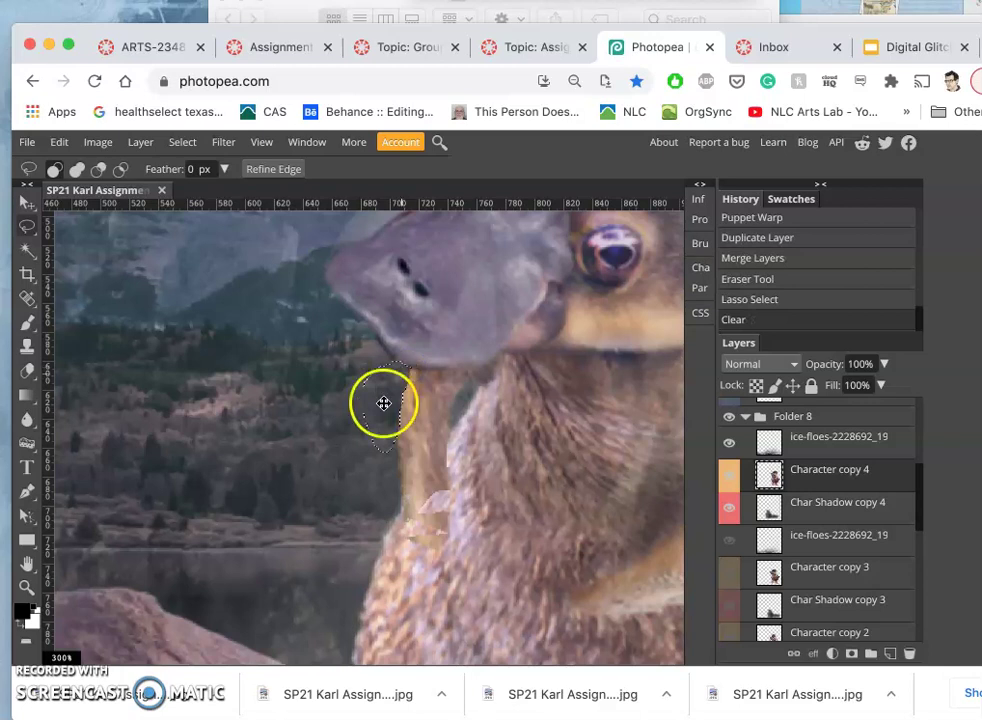
click(320, 452)
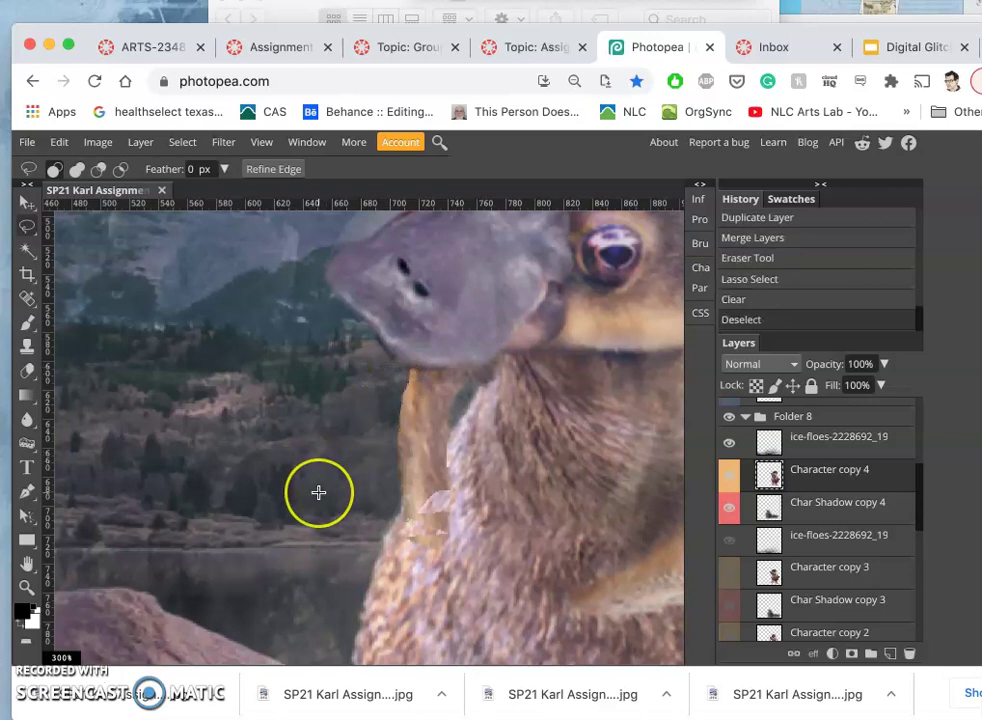
- Reselect the top ice-floes layer and bring the storyboard screenshot window forward
scroll(318, 492, down, 4)
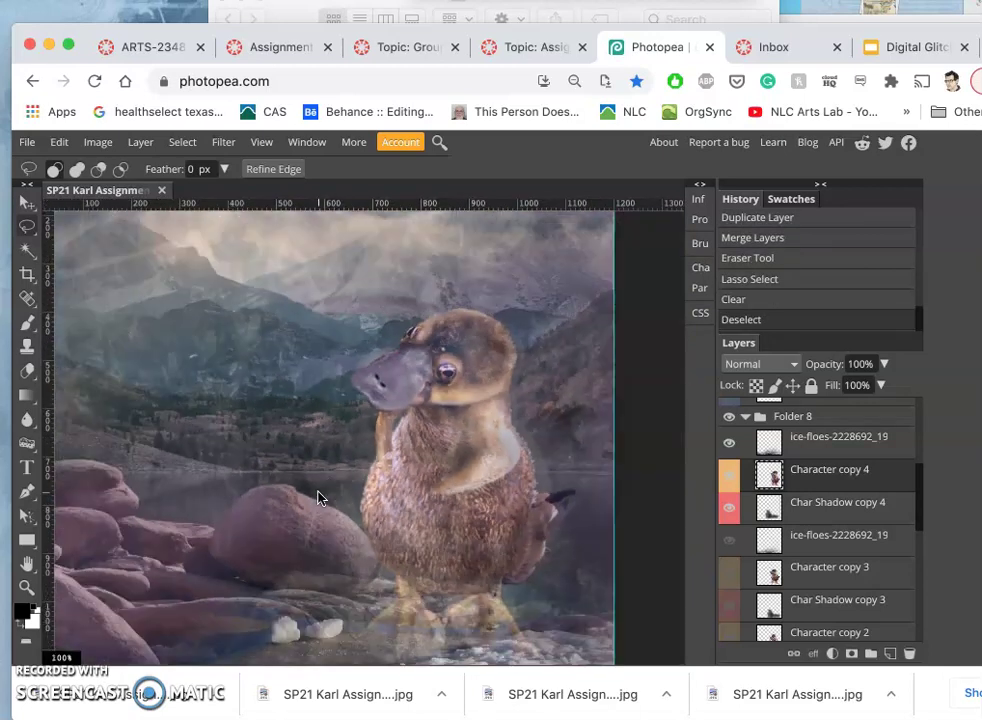
scroll(318, 497, down, 1)
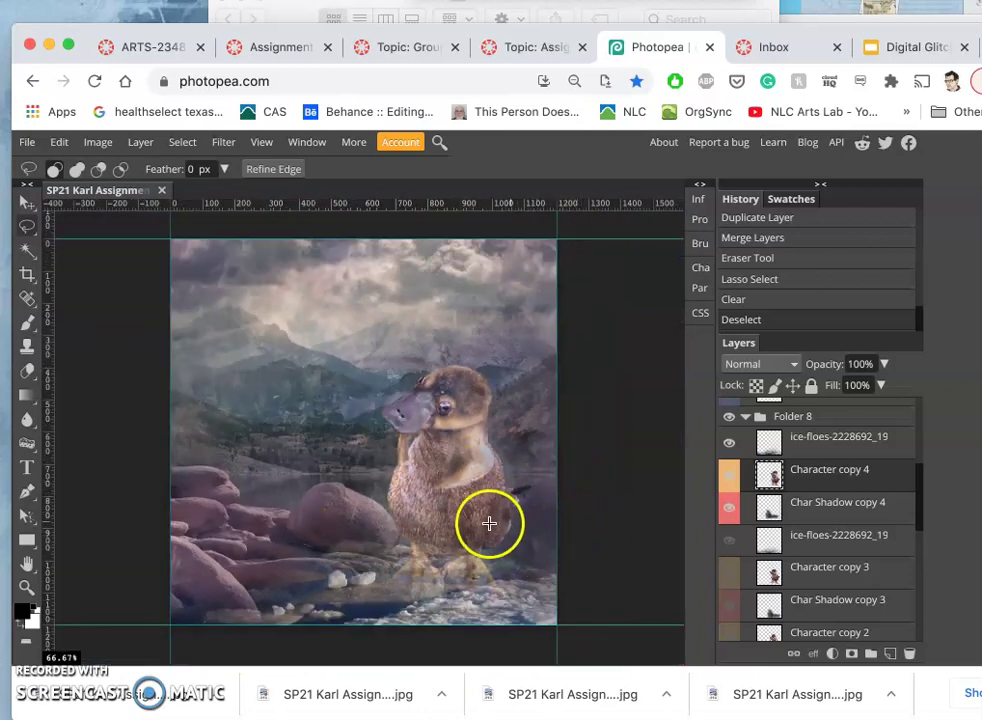
click(829, 438)
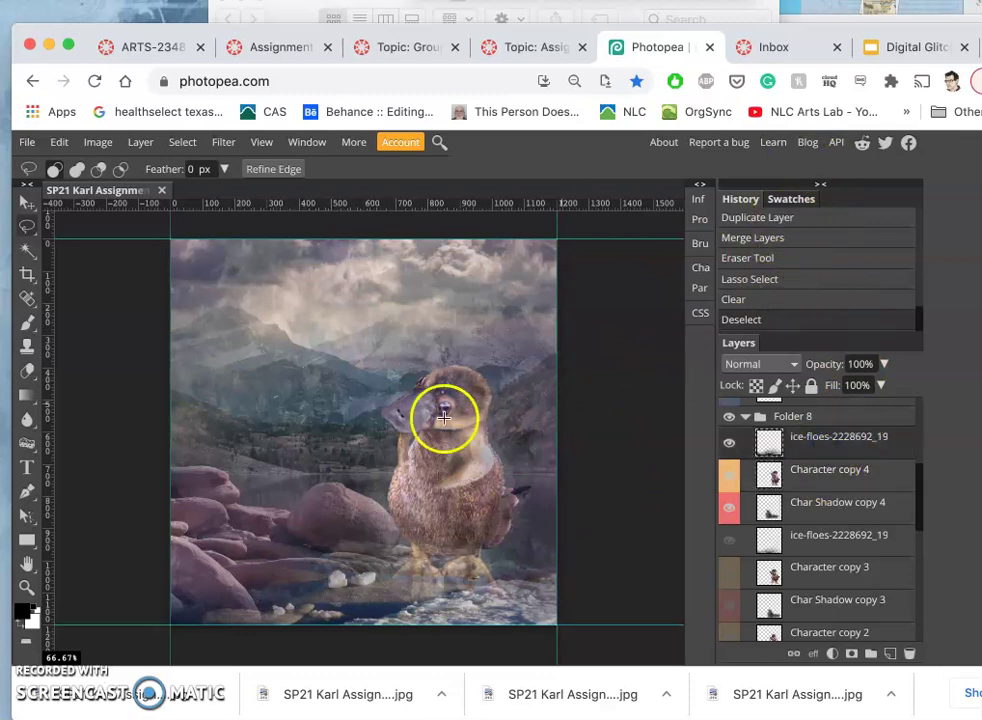
click(899, 537)
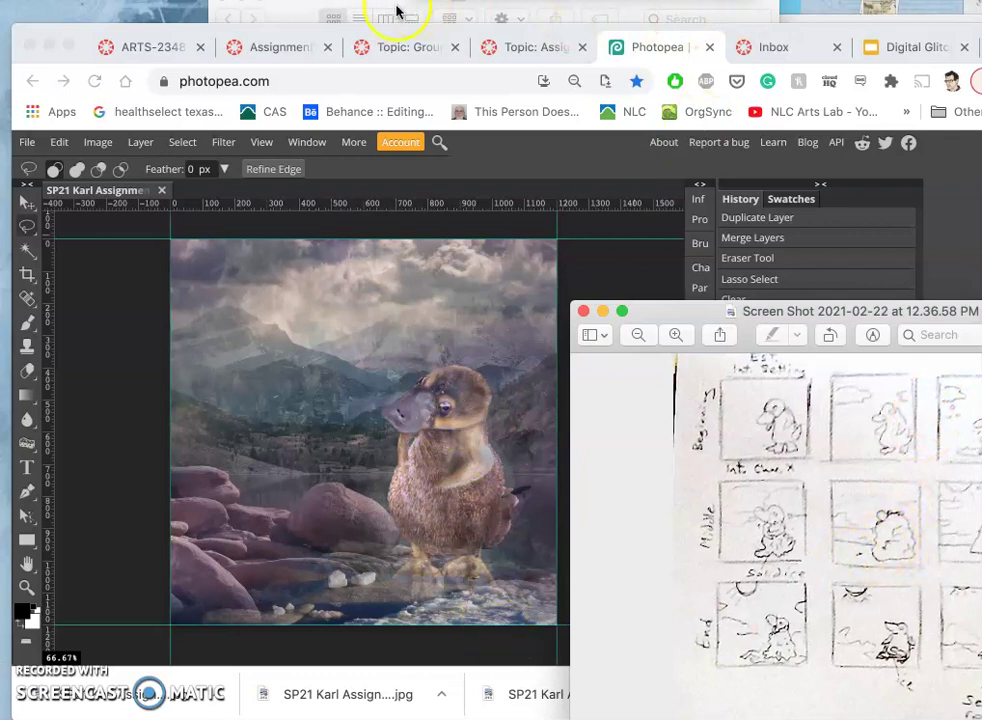
- Drag ice-2062433.jpg from Finder's Ice Block Reference folder onto the Photopea canvas
click(294, 11)
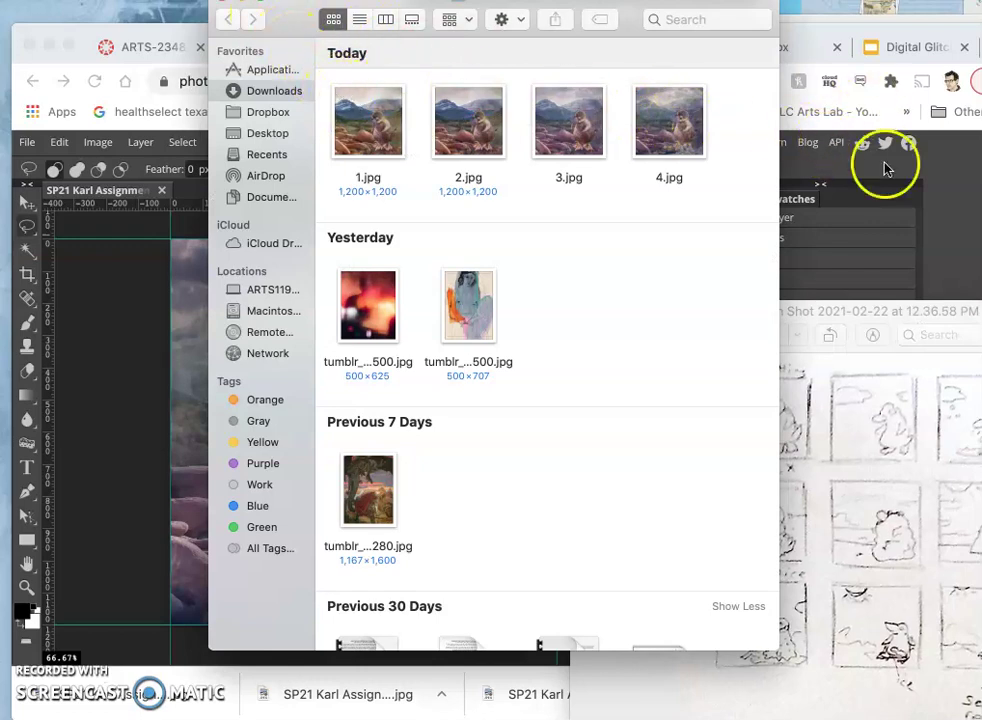
double_click(905, 20)
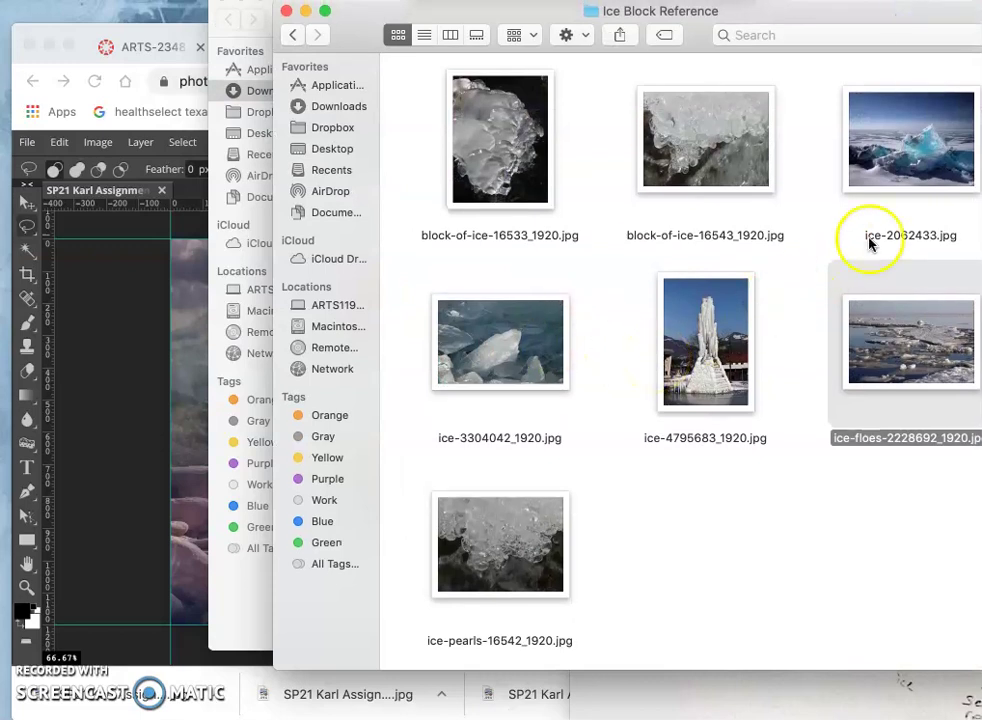
drag(910, 158, 181, 472)
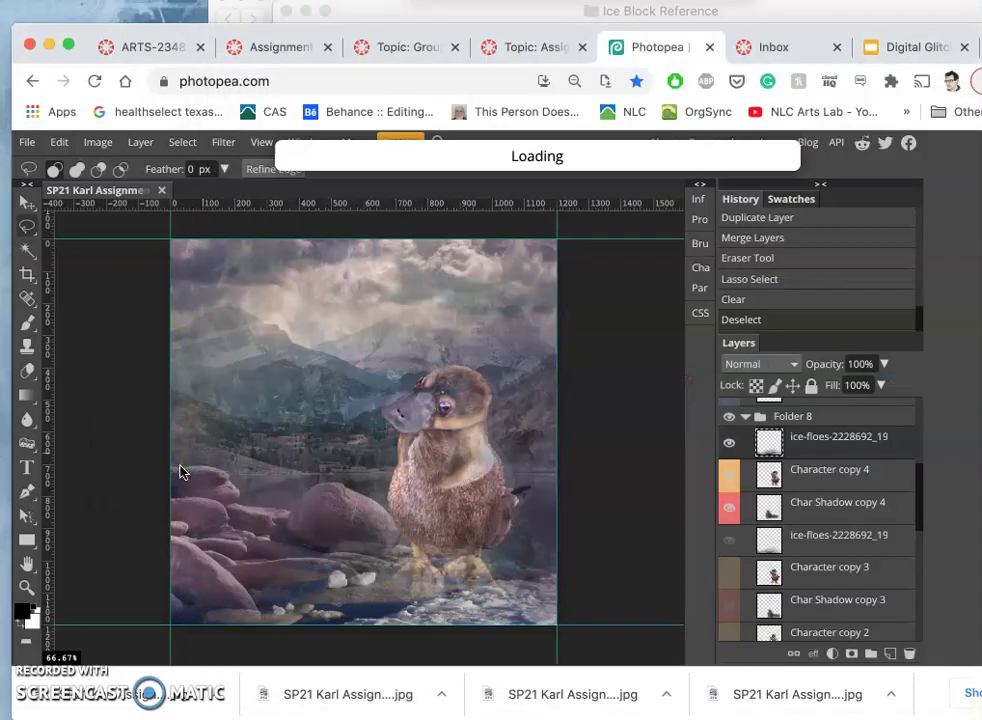
- Scale the ice-2062433 photo to about 25% and place it over the lower-right foreground
drag(390, 430, 419, 510)
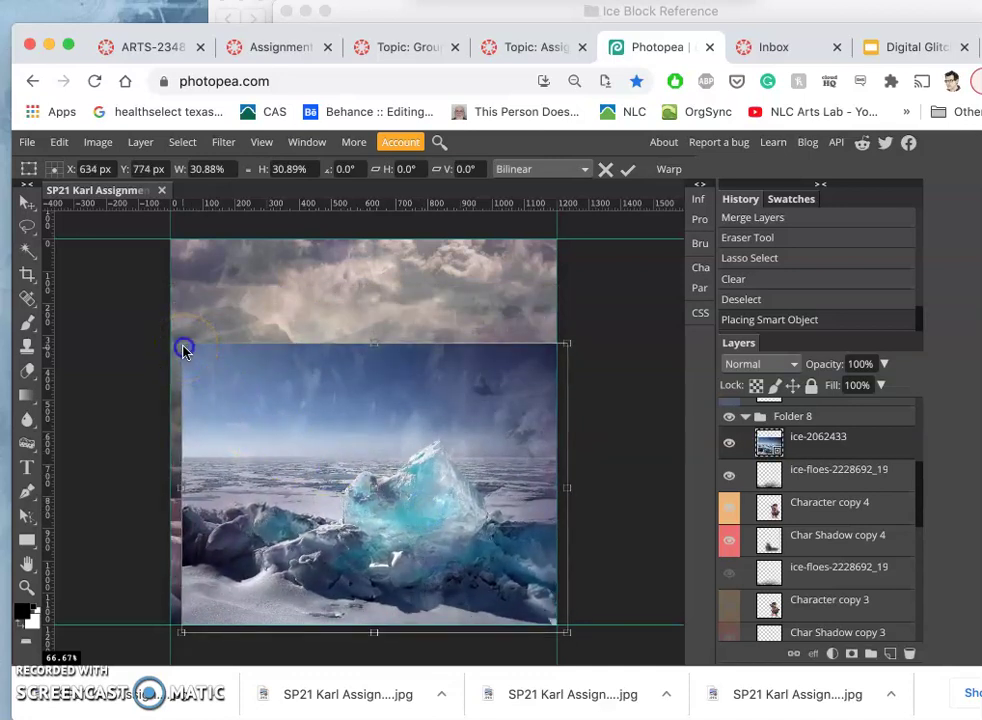
mouse_move(183, 348)
mouse_down()
mouse_move(212, 372)
mouse_move(169, 343)
mouse_up()
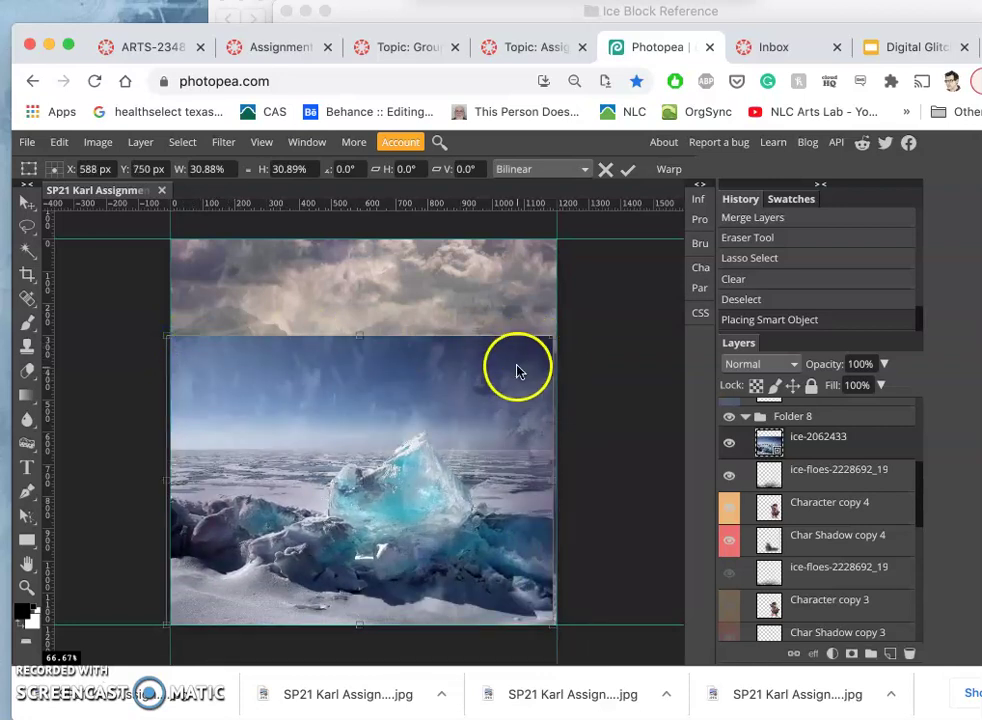
drag(504, 376, 506, 377)
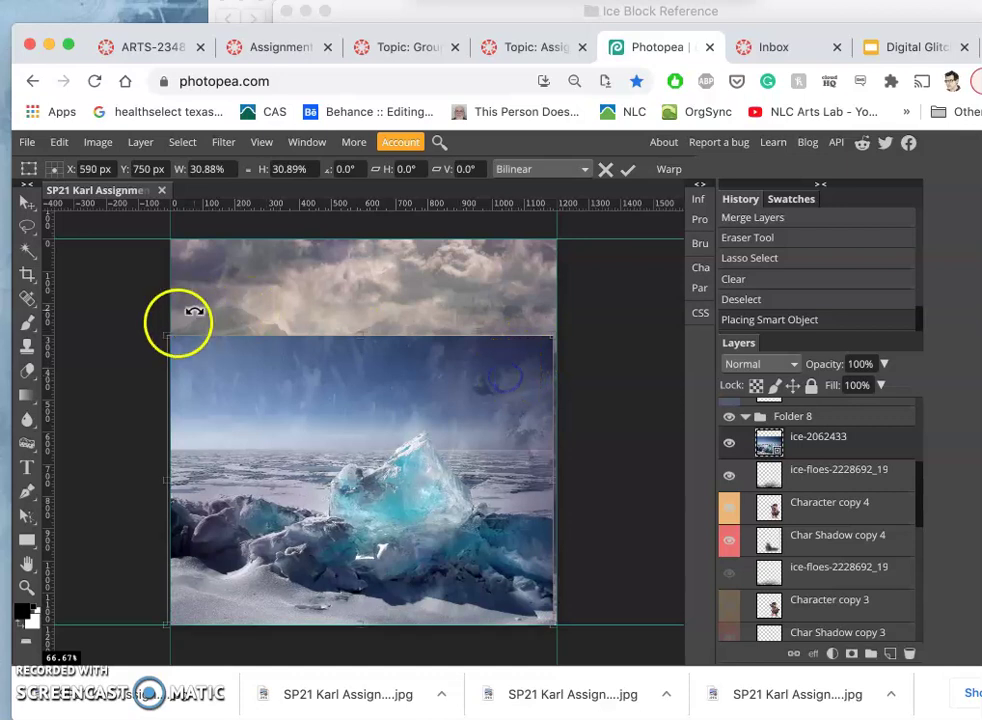
drag(166, 335, 240, 438)
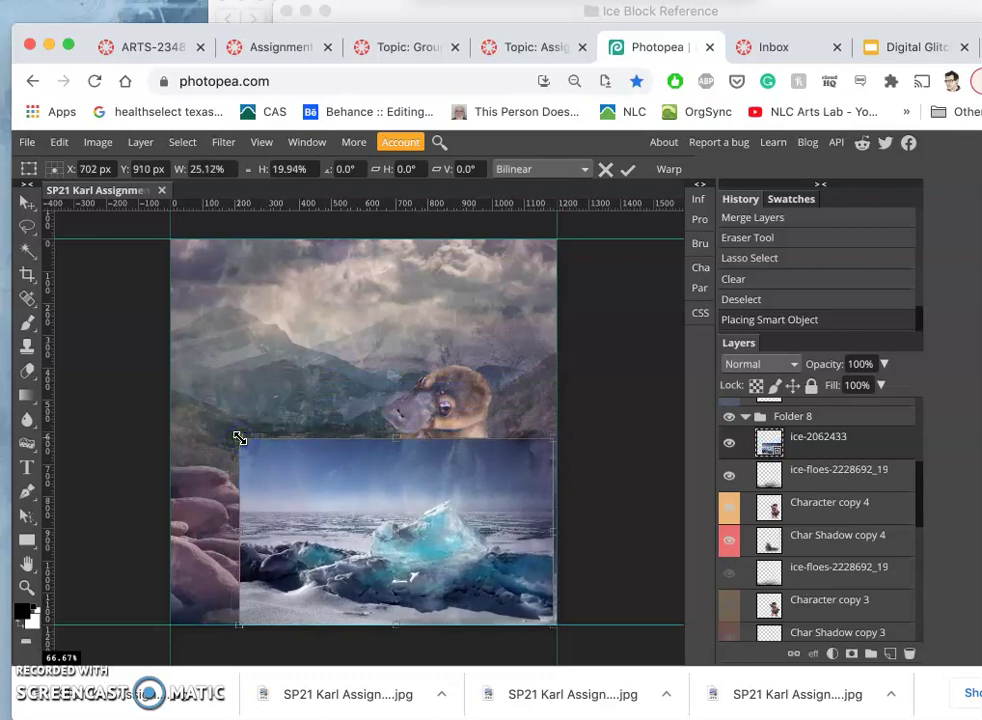
key(Return)
- Switch to the Eraser tool at 100% opacity
click(27, 371)
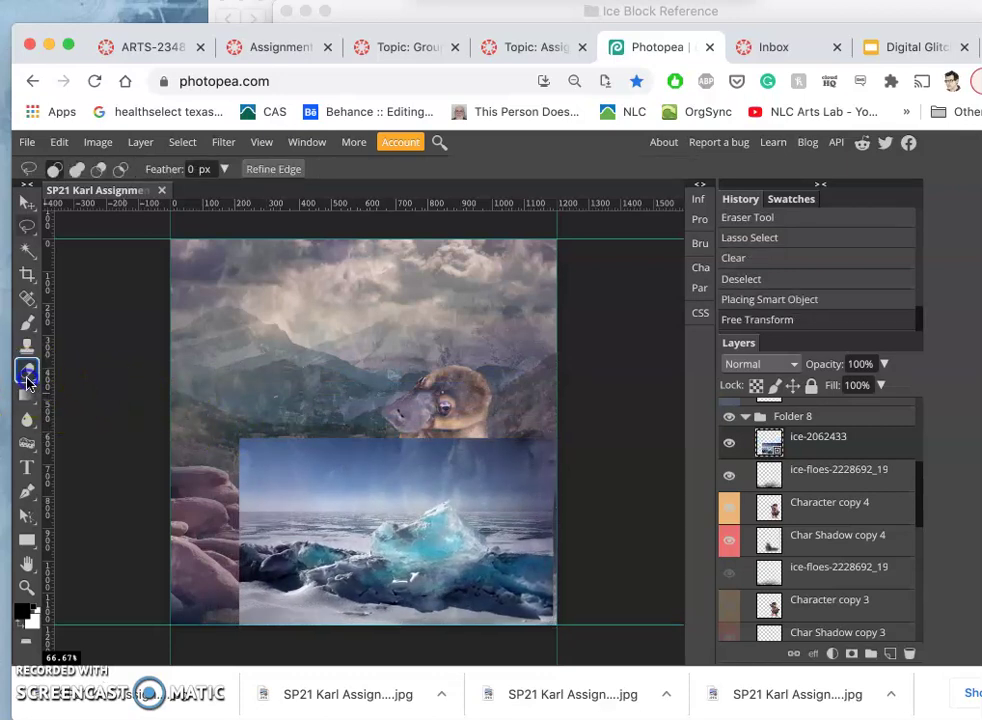
key(e)
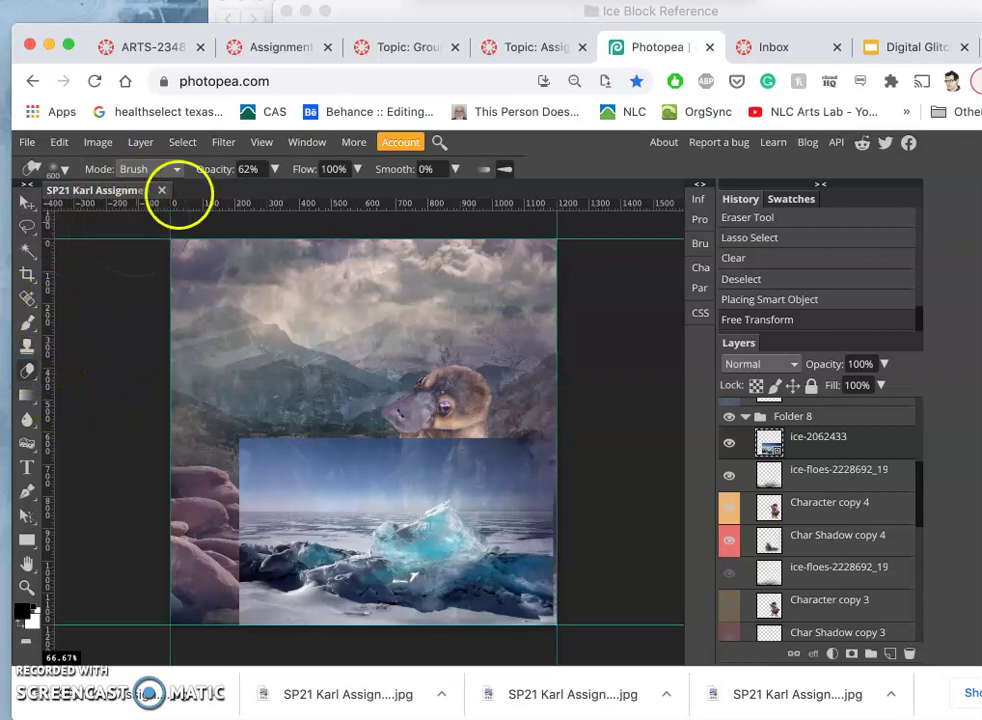
click(274, 170)
drag(253, 195, 291, 193)
- Rasterize the ice-2062433 layer and erase its top edge beneath the platypus with a soft brush
click(575, 436)
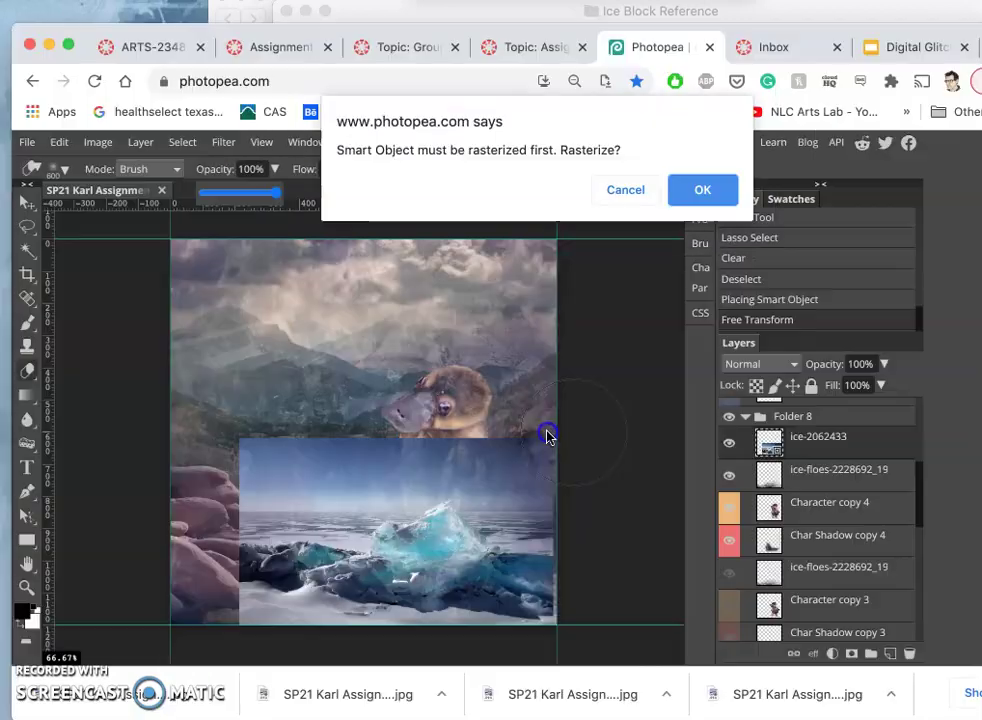
click(702, 192)
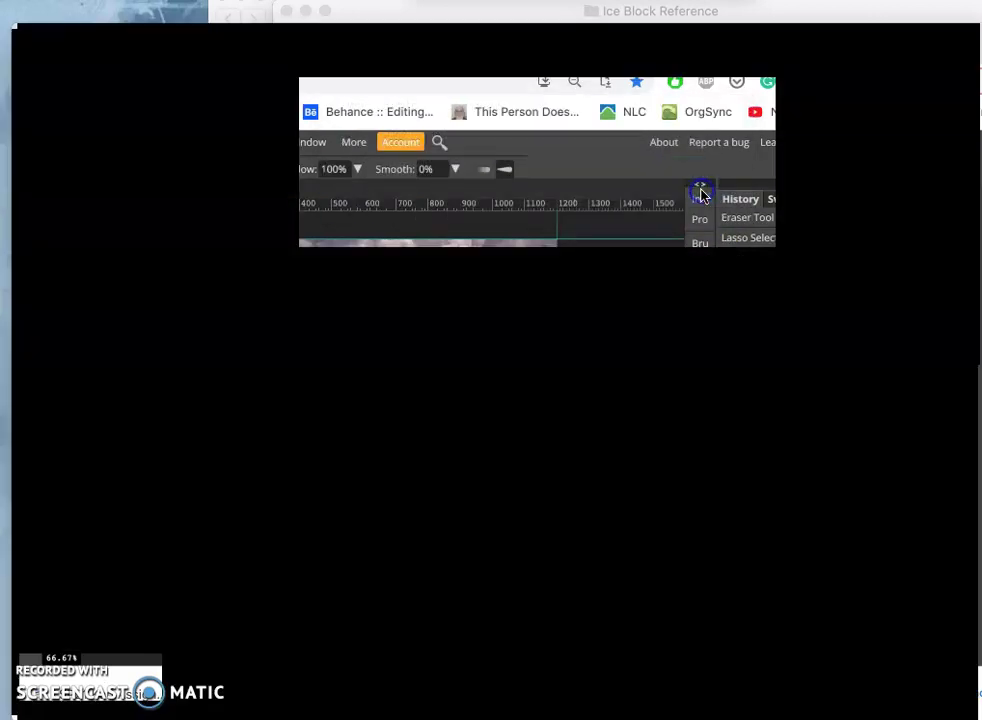
click(830, 414)
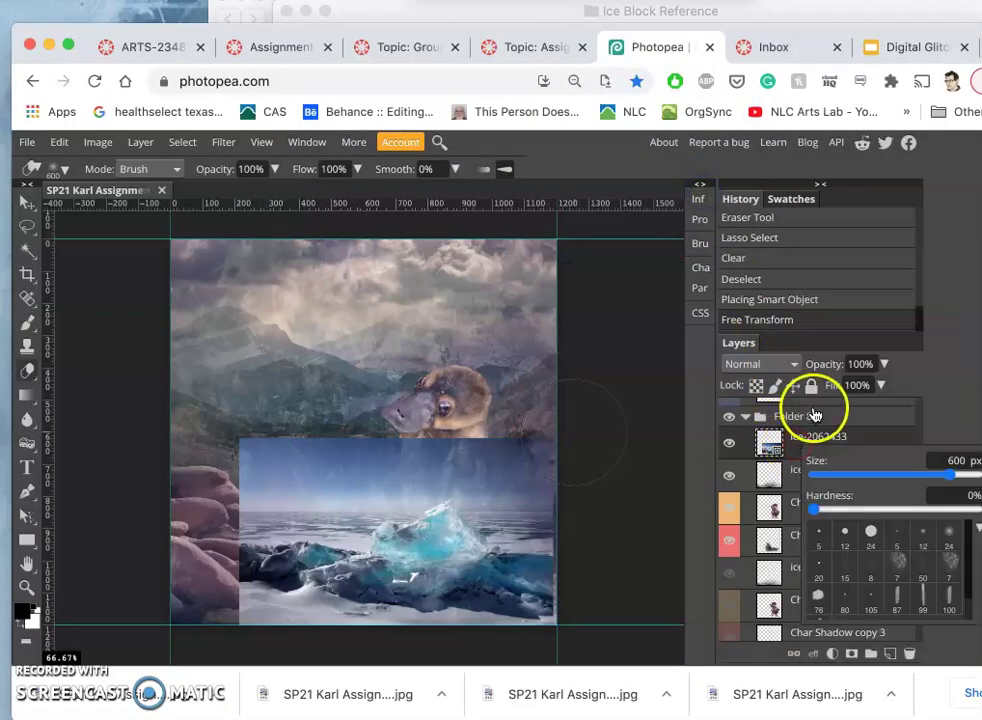
right_click(790, 450)
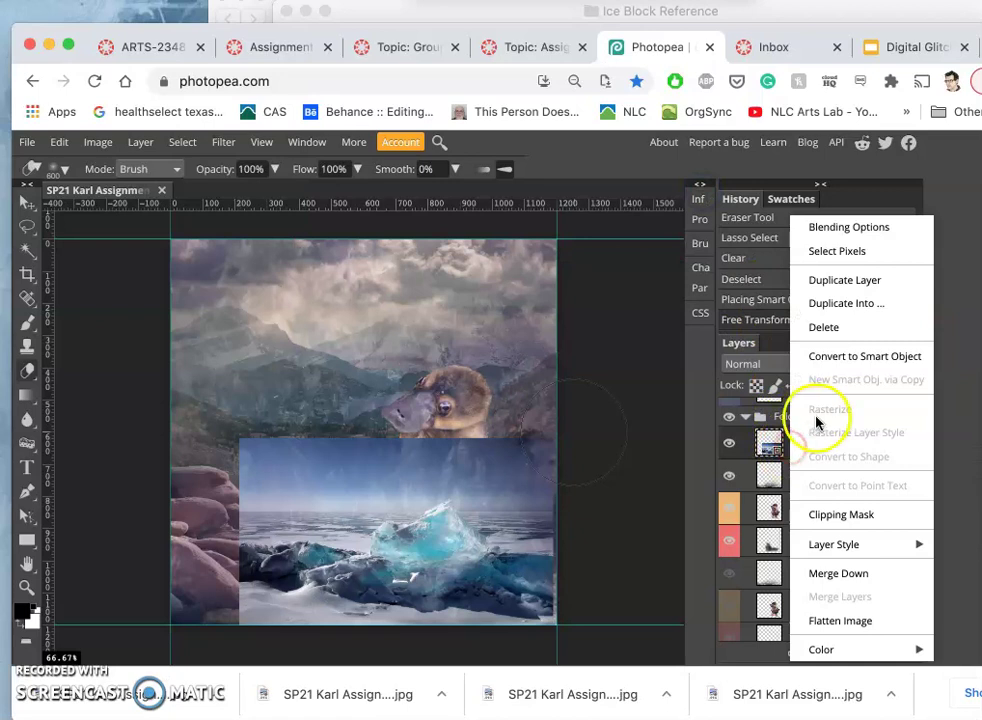
click(820, 438)
right_click(808, 447)
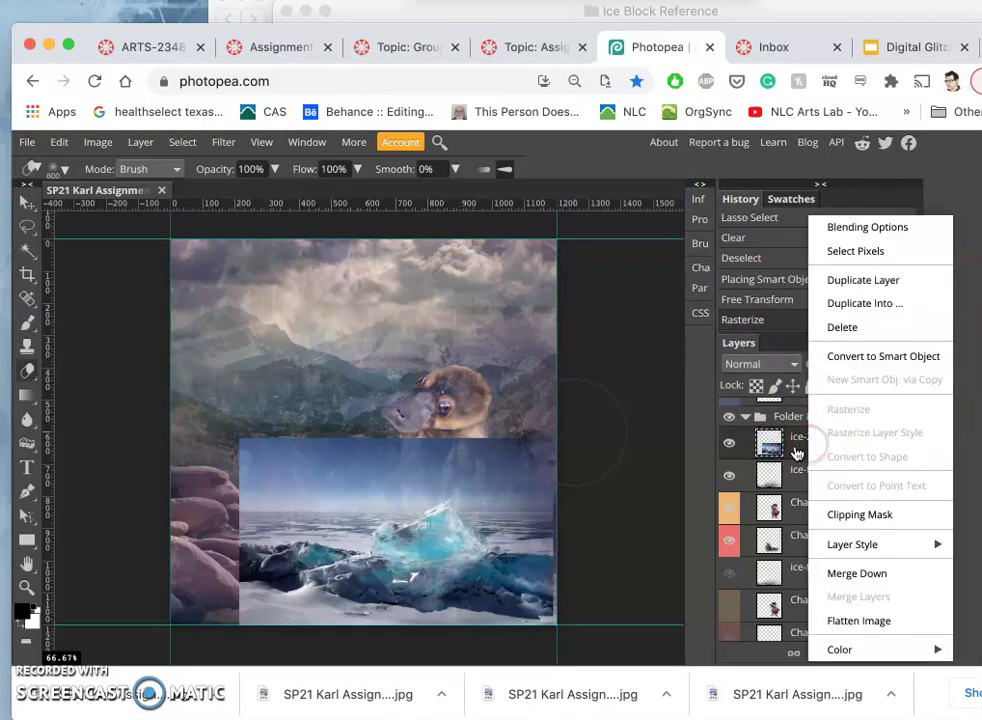
click(790, 445)
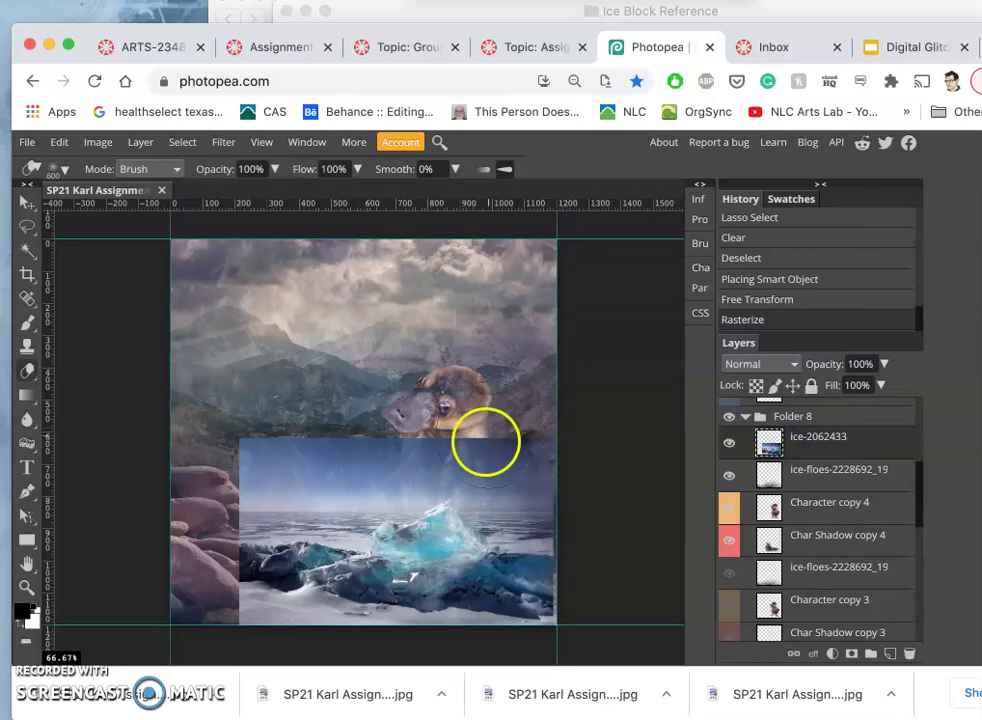
mouse_move(538, 419)
mouse_down()
mouse_move(469, 410)
mouse_move(307, 434)
mouse_move(208, 487)
mouse_move(181, 514)
mouse_up()
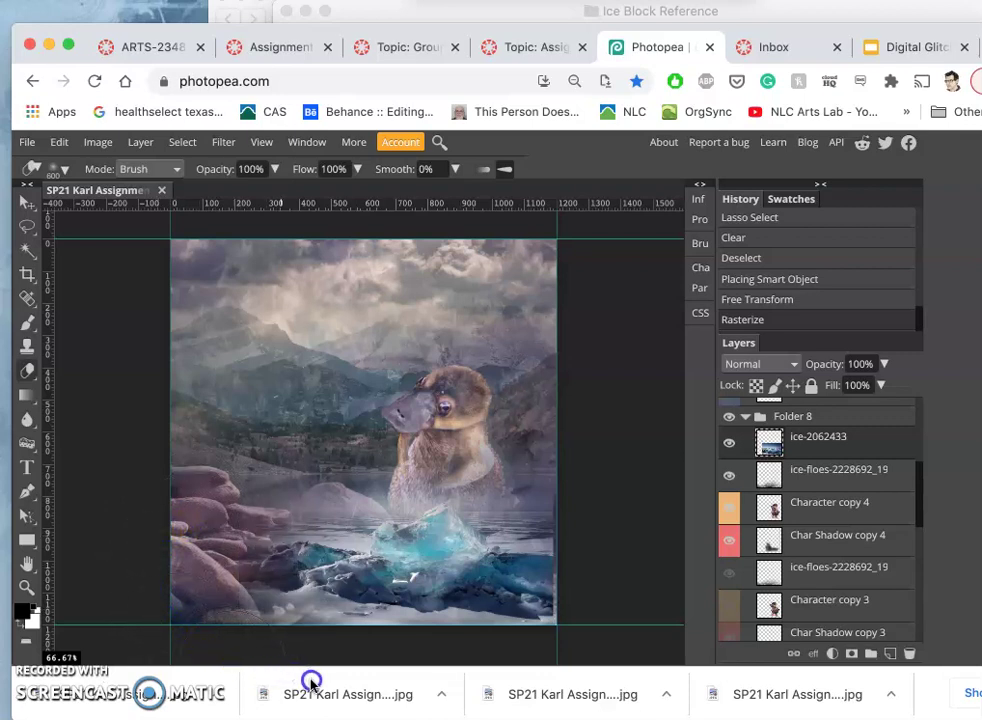
drag(312, 681, 315, 678)
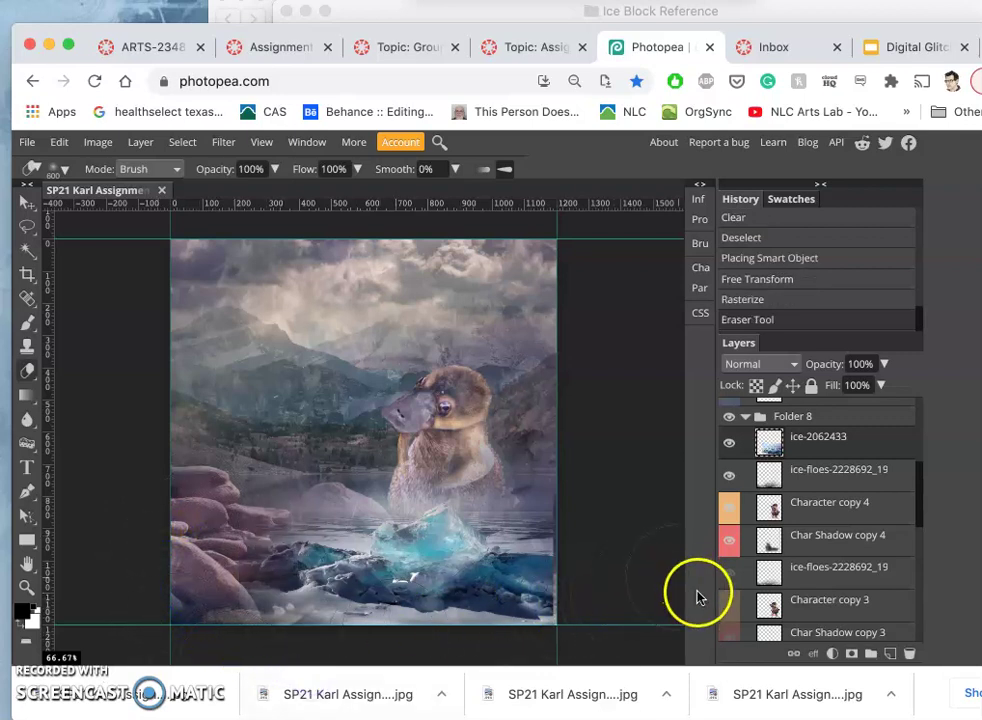
- Lower the ice-2062433 layer's opacity to 68%
click(731, 444)
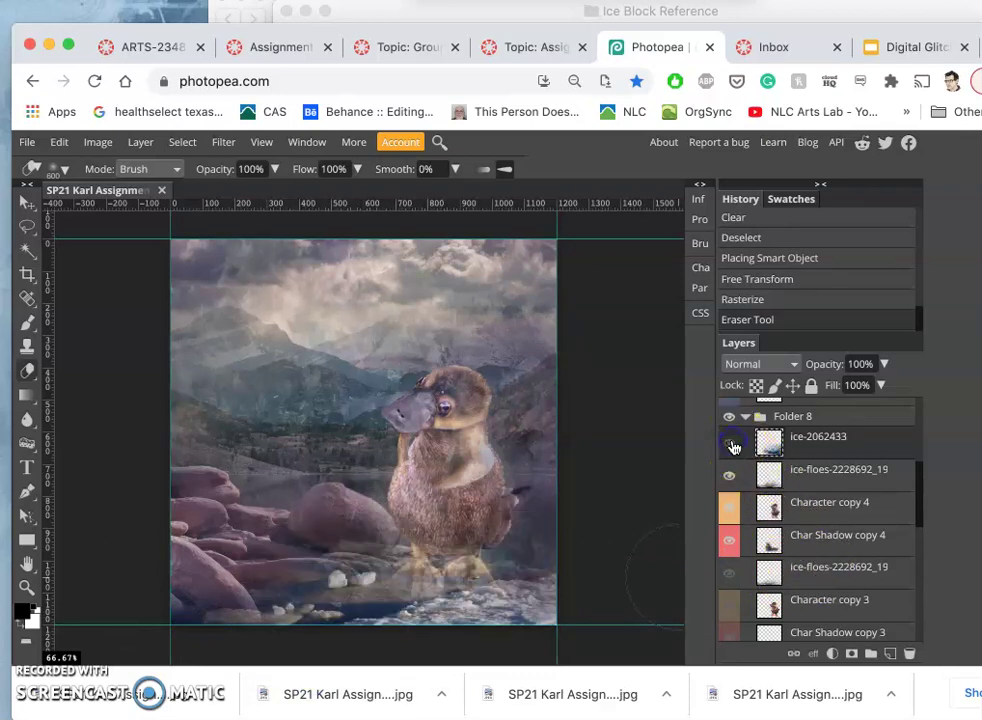
click(731, 444)
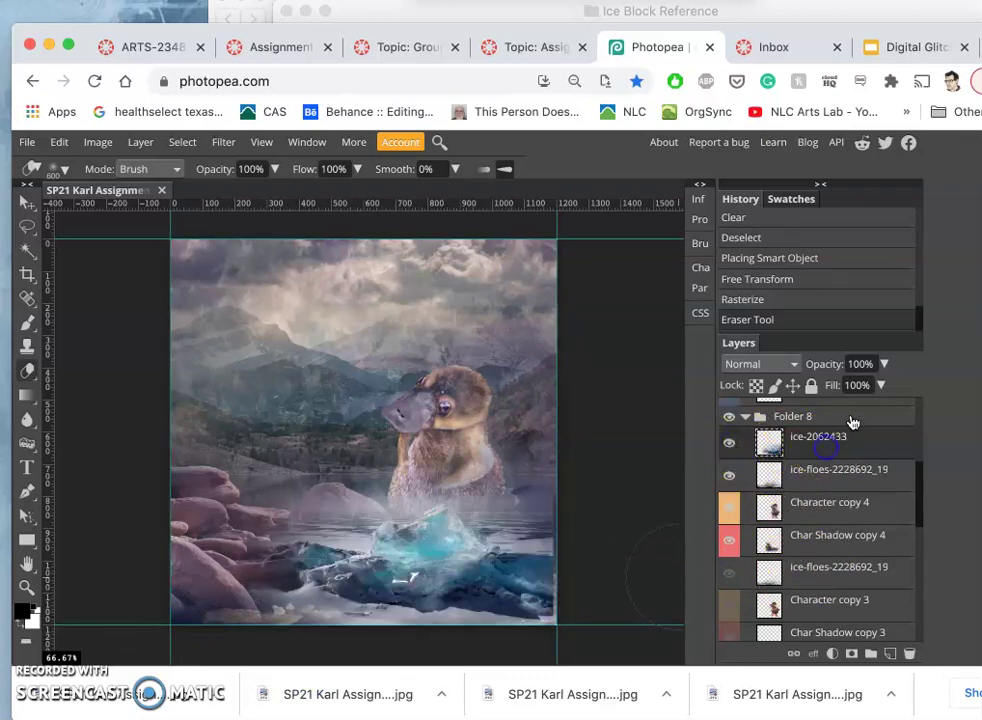
click(884, 364)
click(865, 386)
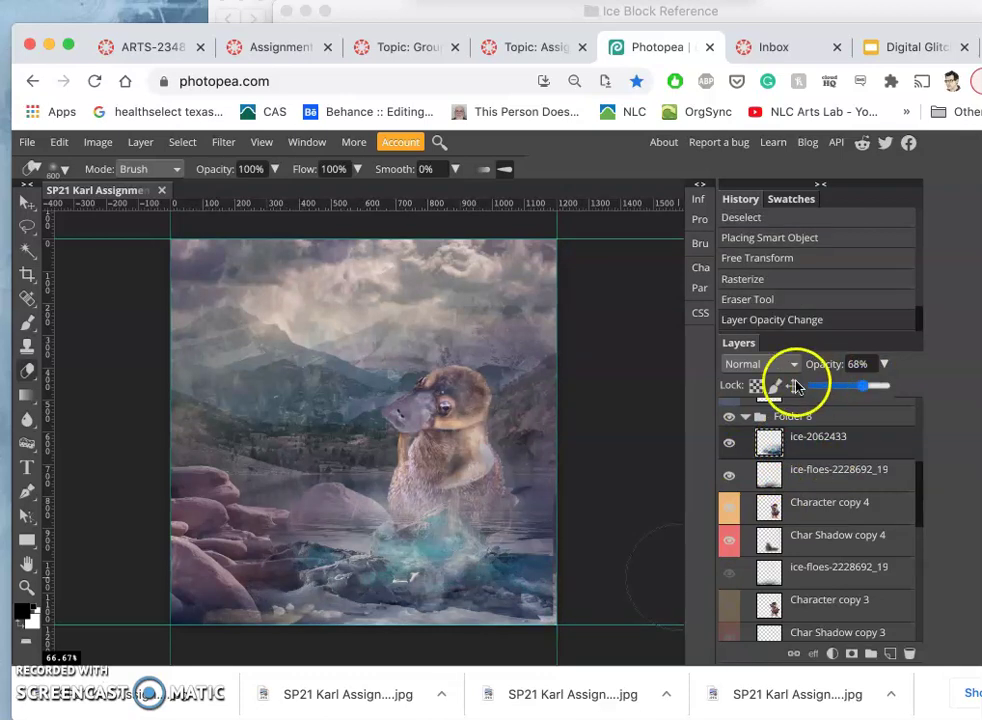
- Try Pin Light and Soft Light, keep Normal blending, and erase ice over the left rock
click(760, 364)
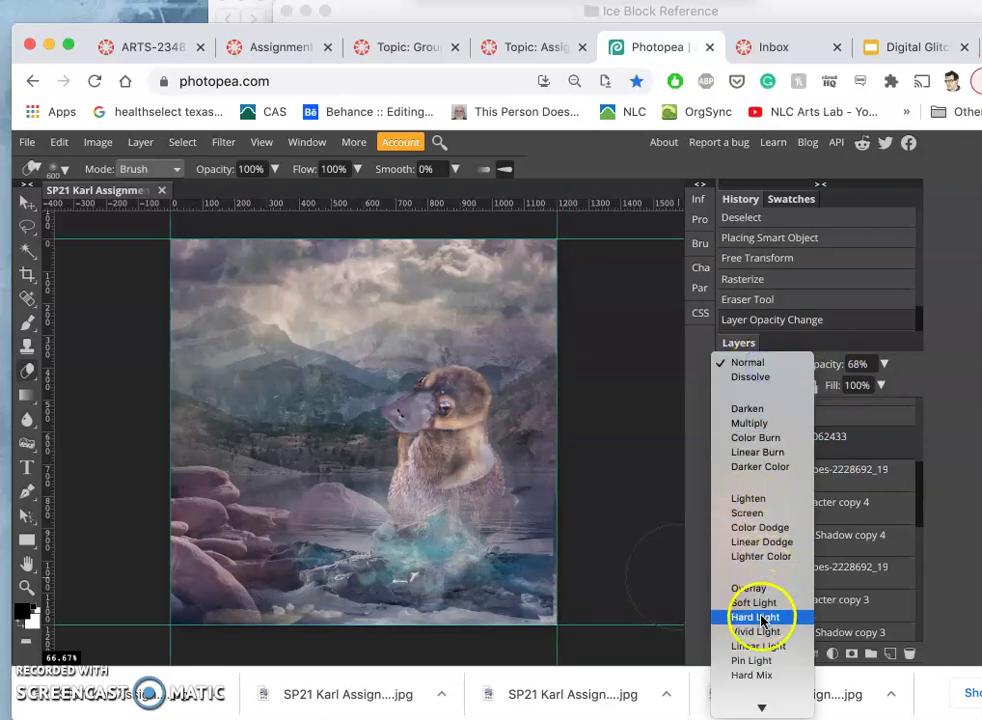
click(752, 660)
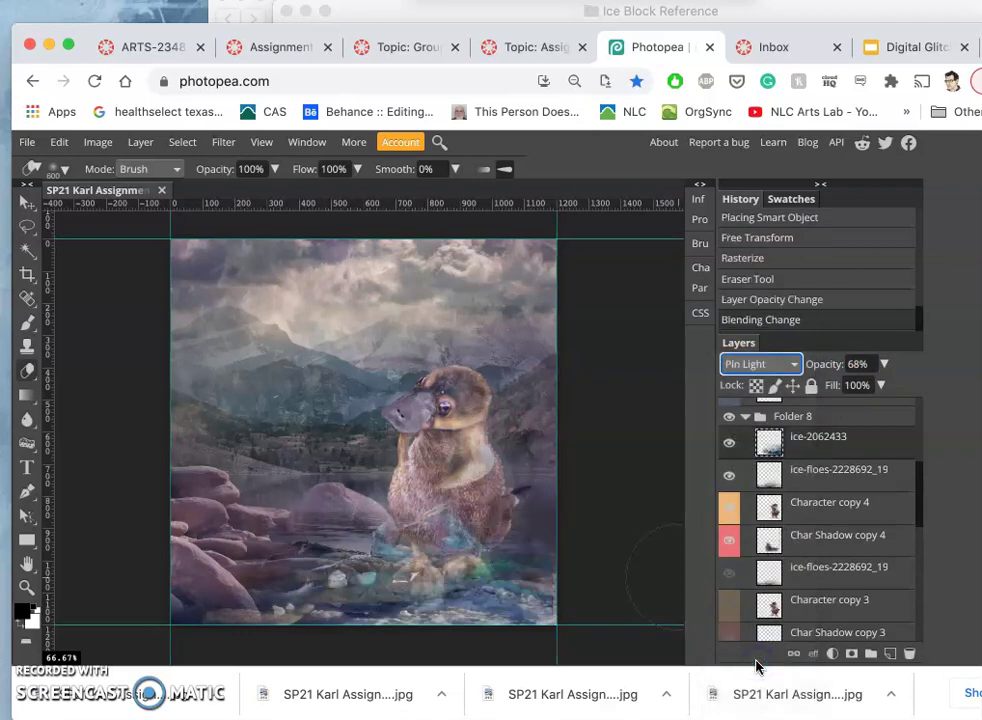
click(760, 364)
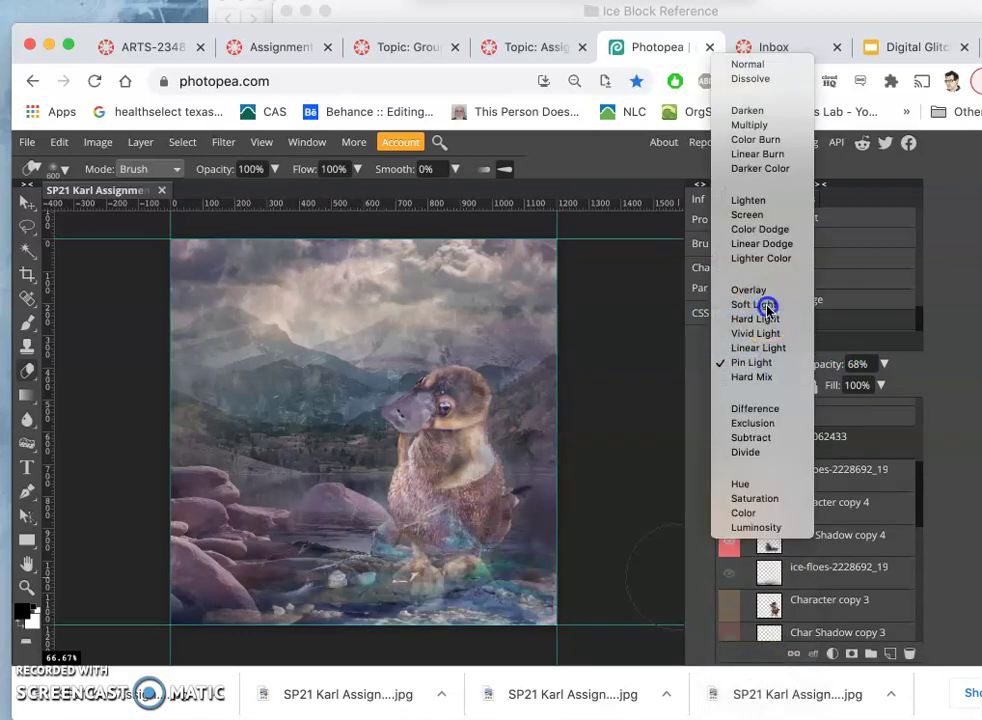
click(766, 307)
click(763, 366)
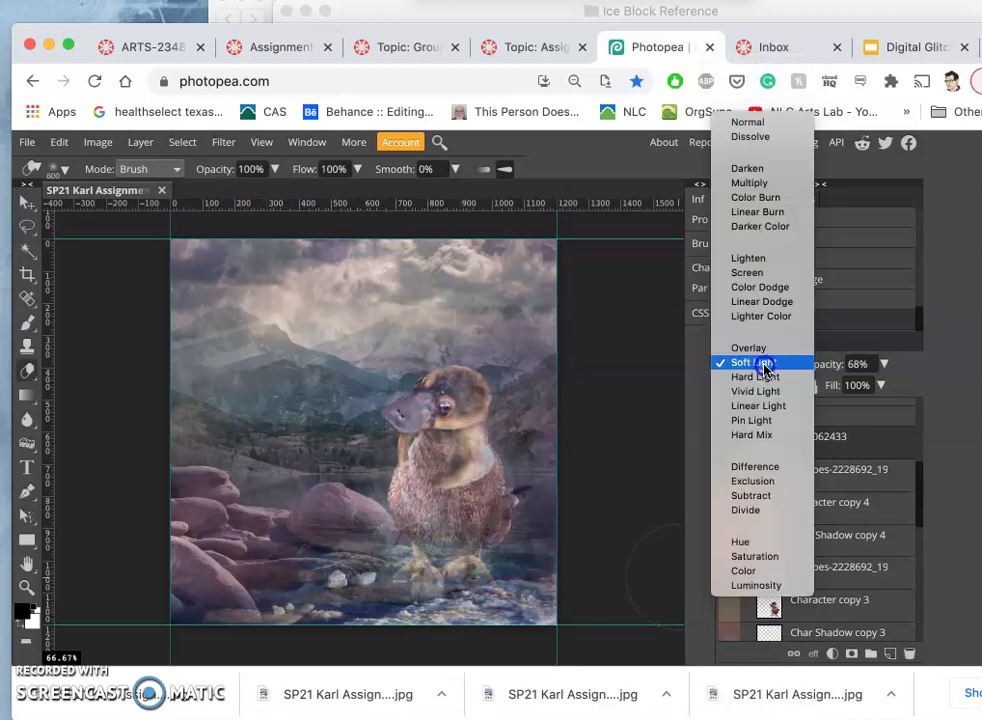
click(740, 123)
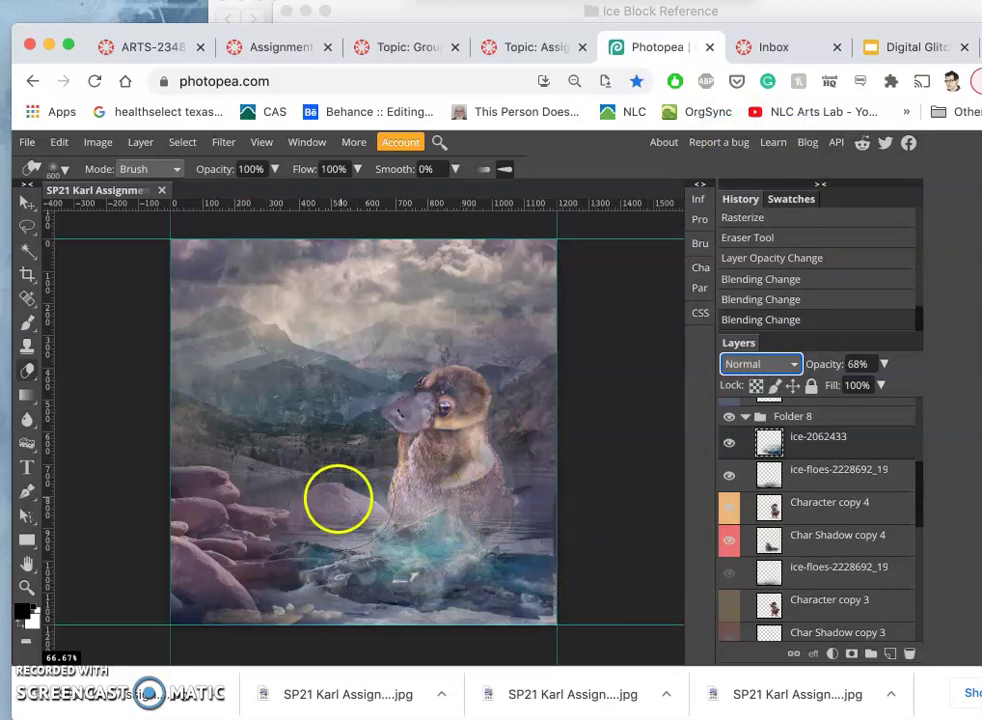
click(313, 483)
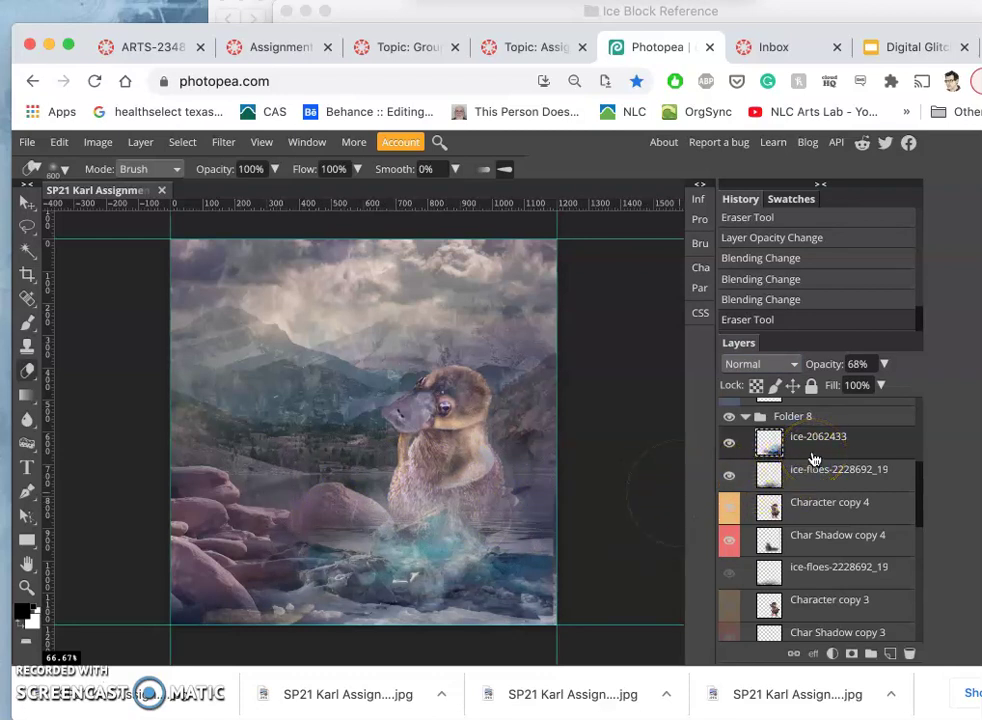
- Erase ice around the platypus's back and right edge, then check the storyboard screenshot
mouse_move(575, 452)
mouse_down()
mouse_move(545, 482)
mouse_move(534, 462)
mouse_move(516, 461)
mouse_move(586, 518)
mouse_up()
drag(554, 488, 554, 488)
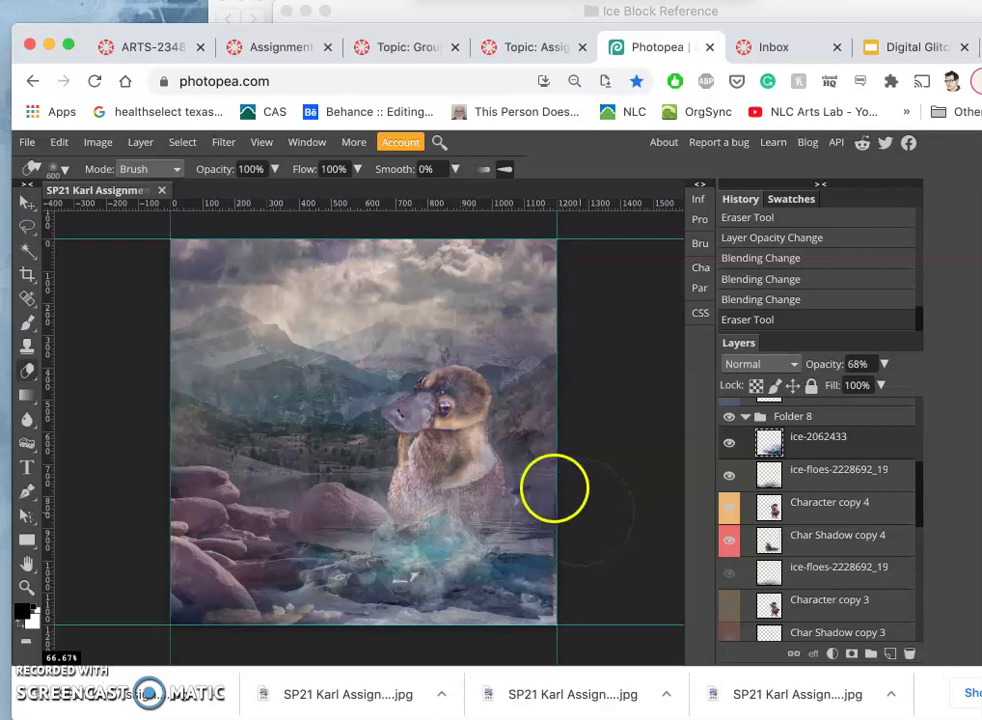
key(super+Tab)
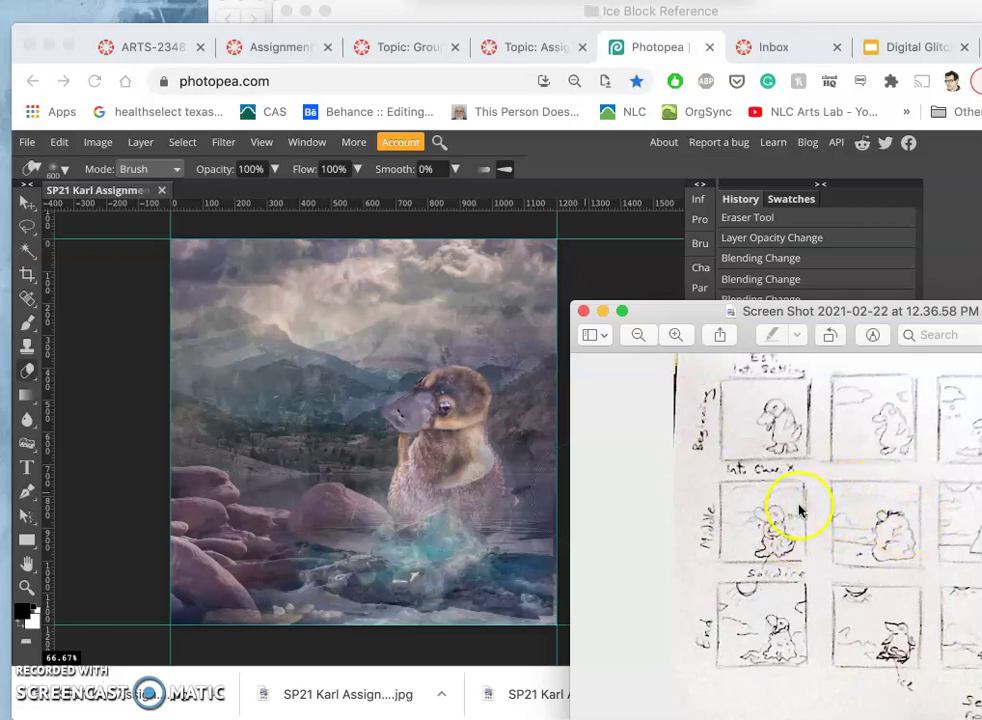
- Return to the composite and select Layer 1 in the crystals folder
click(588, 263)
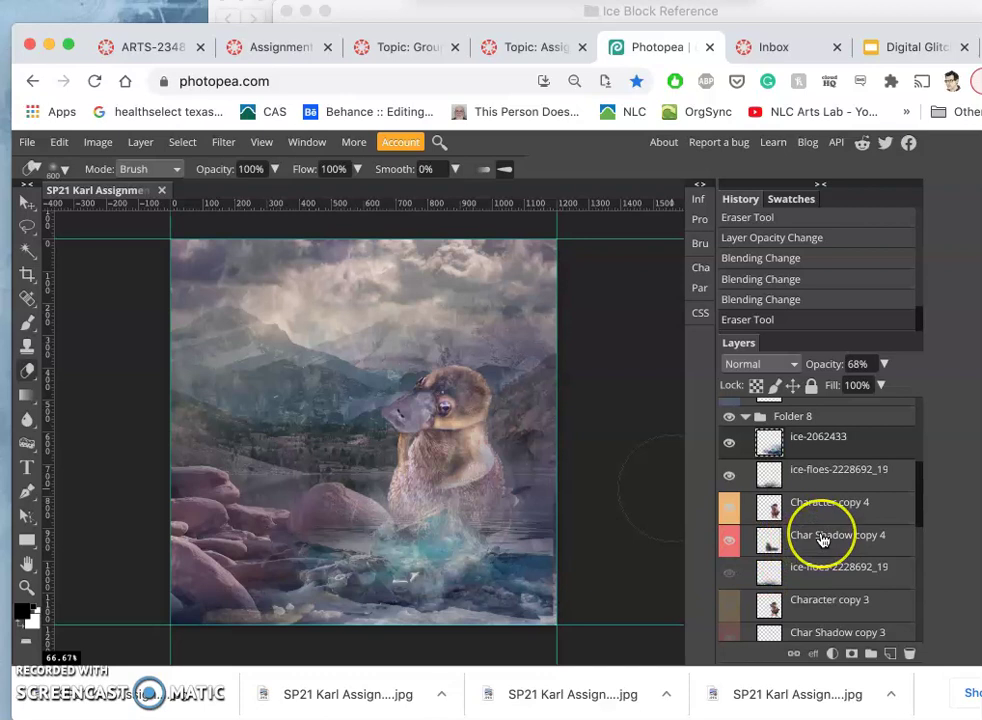
scroll(802, 538, up, 5)
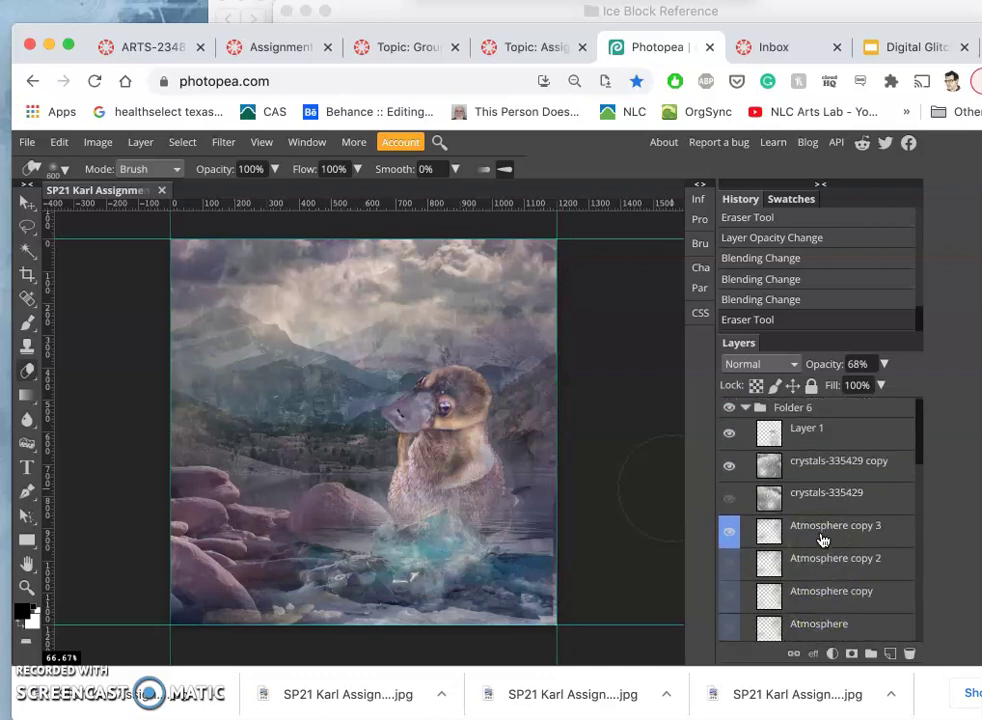
click(818, 444)
- Raise Layer 1's opacity to 90%
click(729, 433)
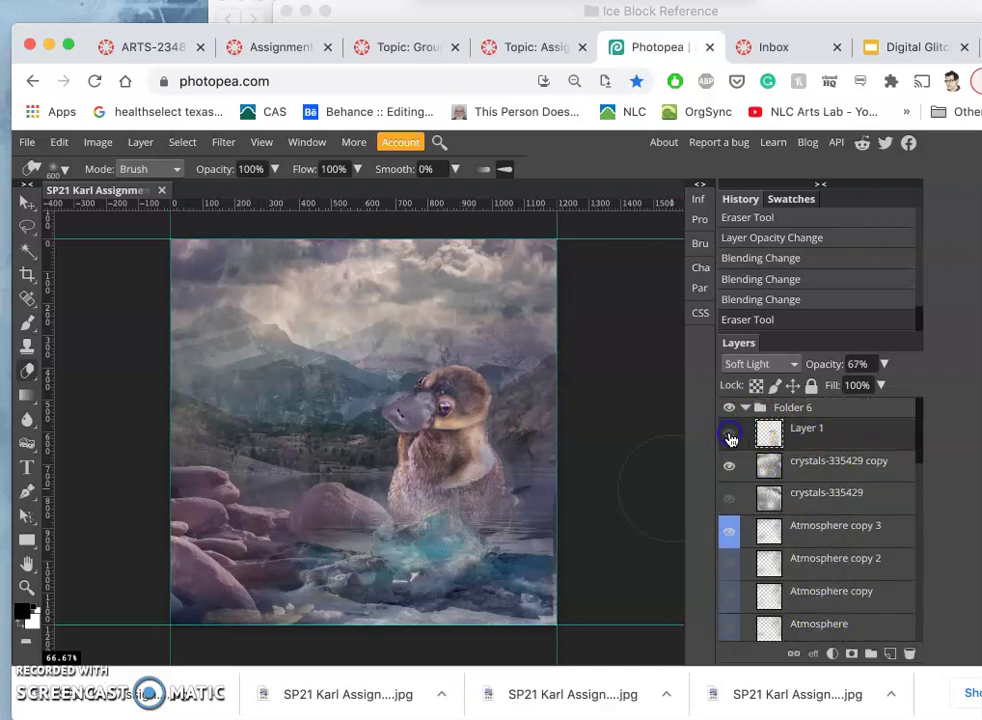
click(729, 433)
click(812, 450)
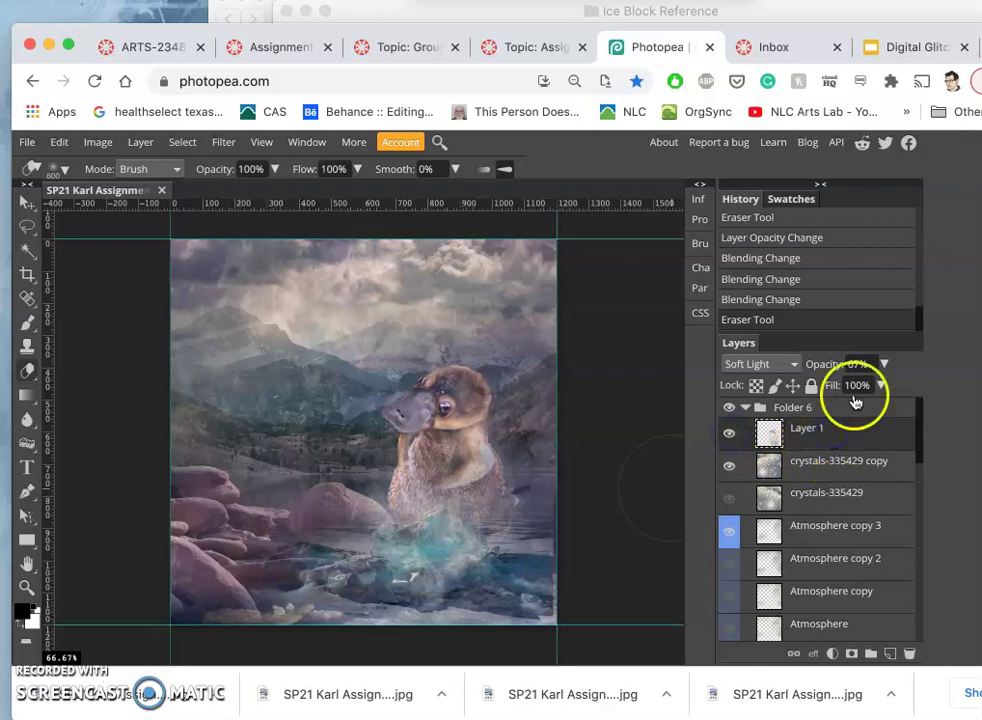
click(883, 365)
click(875, 388)
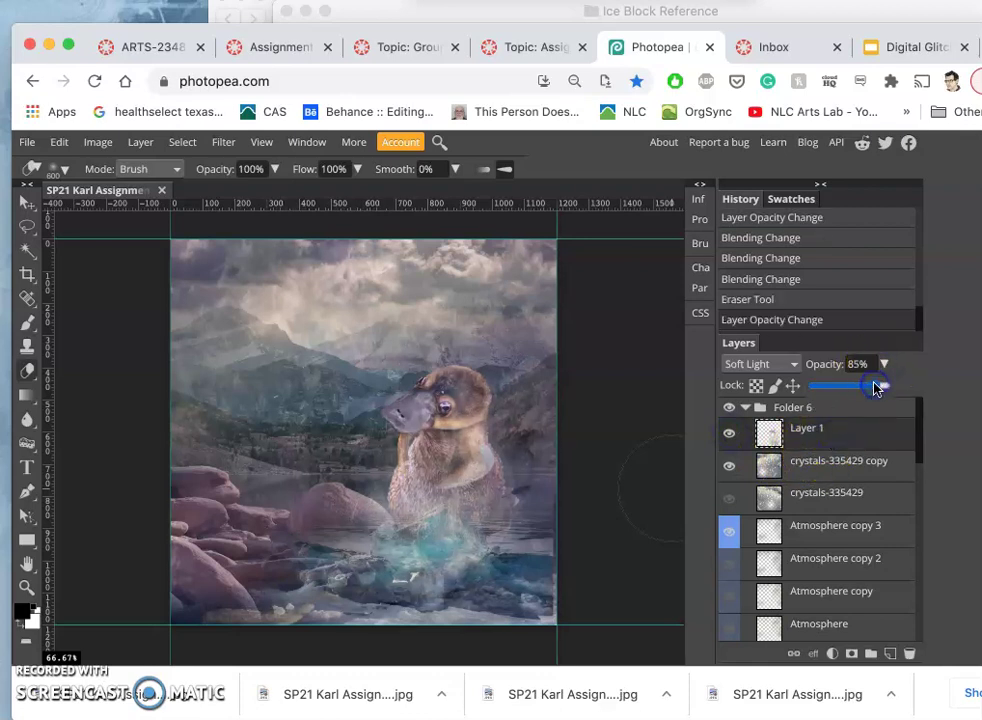
drag(877, 388, 880, 389)
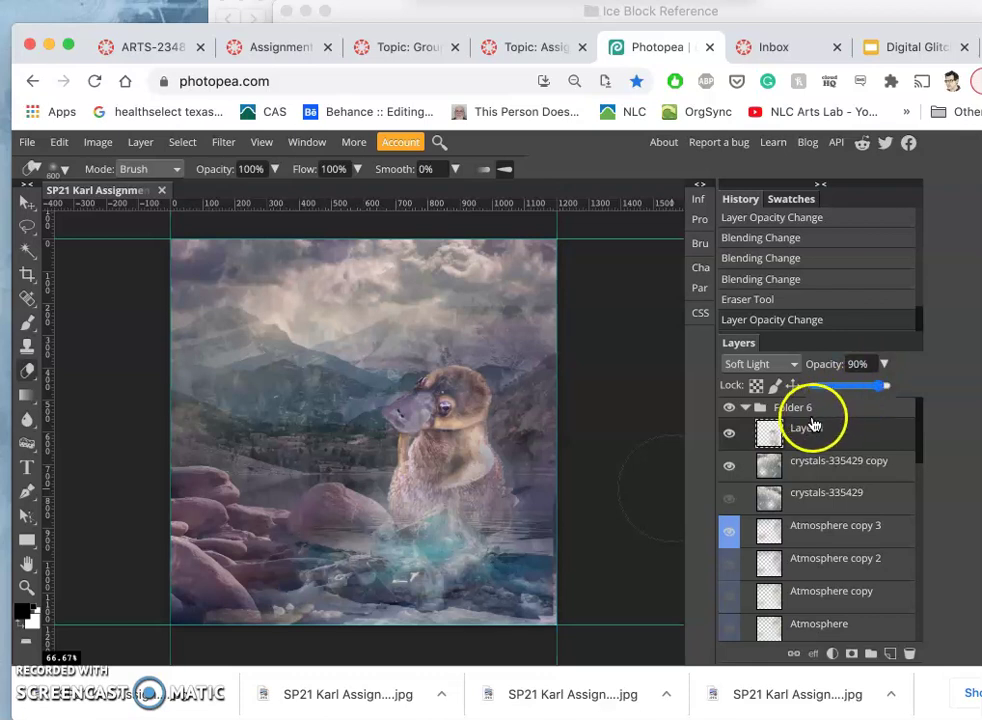
- Hide crystals-335429 copy and show crystals-335429 at 83% opacity
click(731, 467)
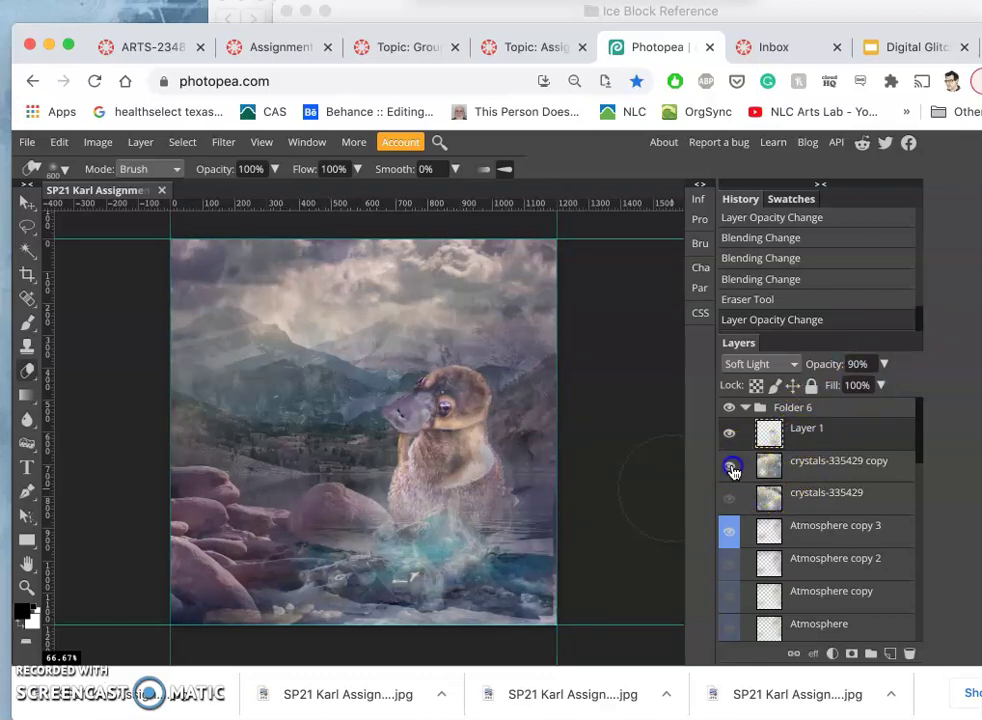
click(730, 498)
click(730, 468)
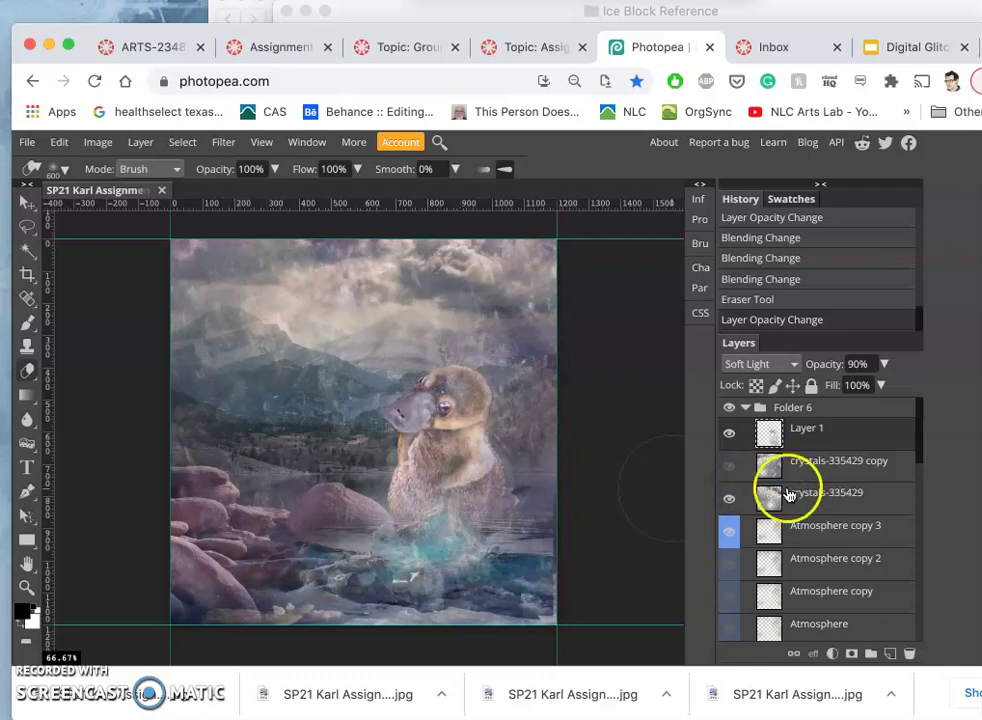
click(810, 497)
click(884, 365)
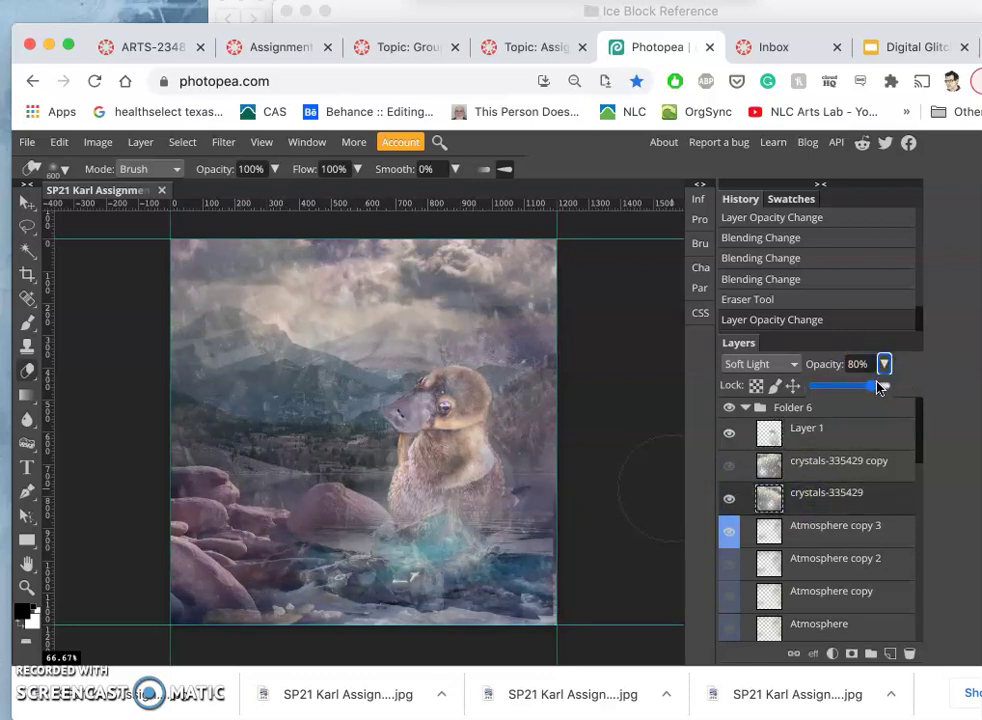
click(879, 387)
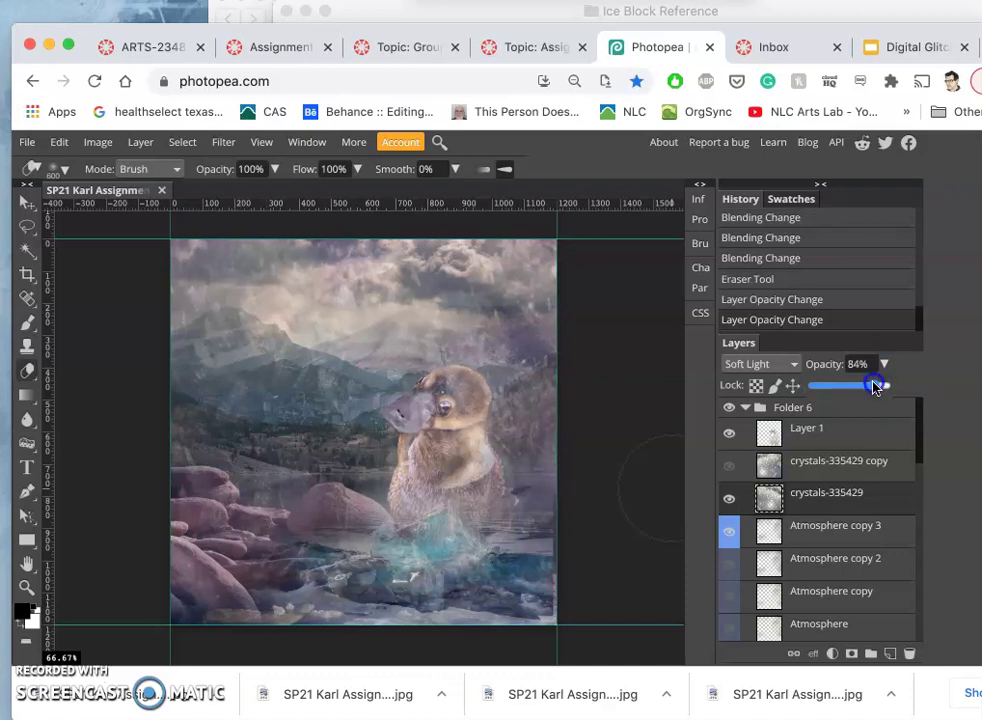
drag(874, 387, 871, 387)
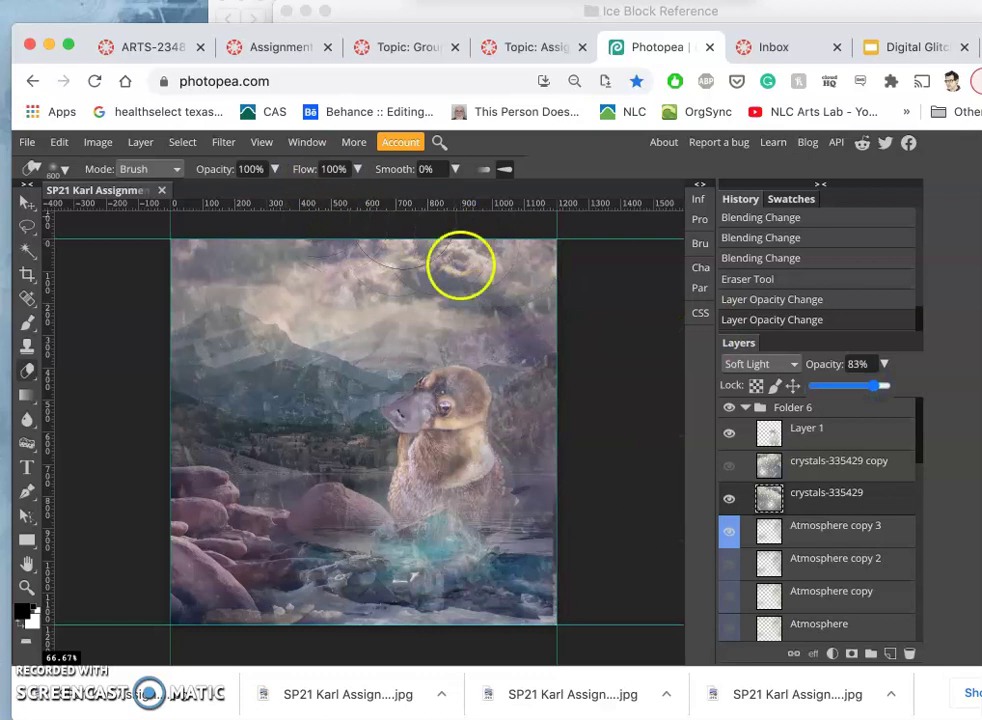
- Undo an accidentally reapplied Puppet Warp filter
click(223, 142)
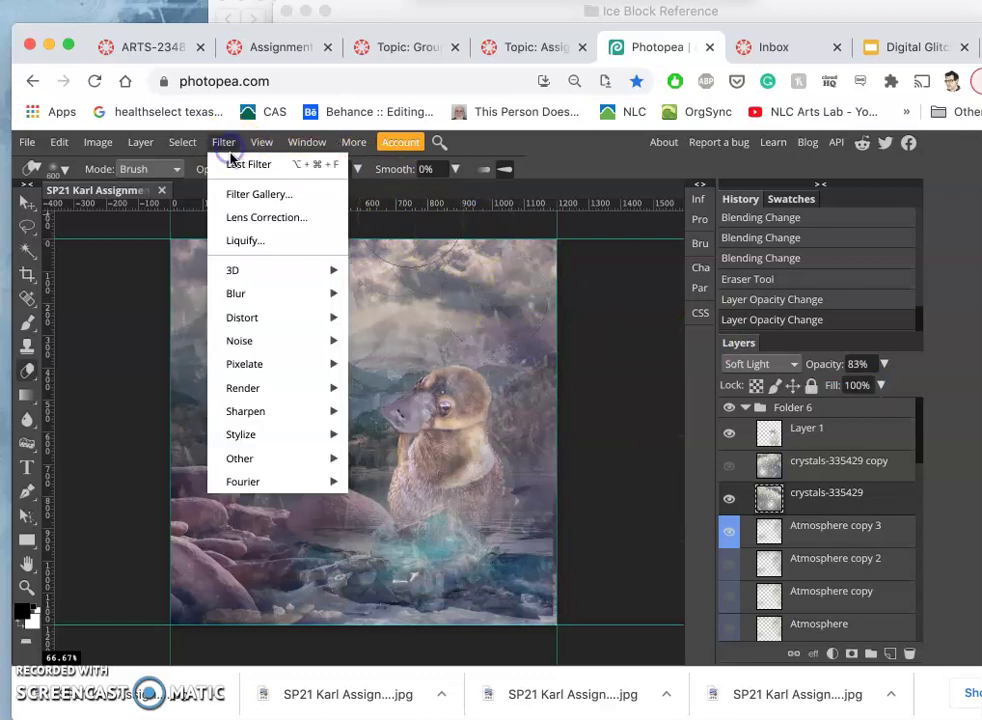
click(235, 166)
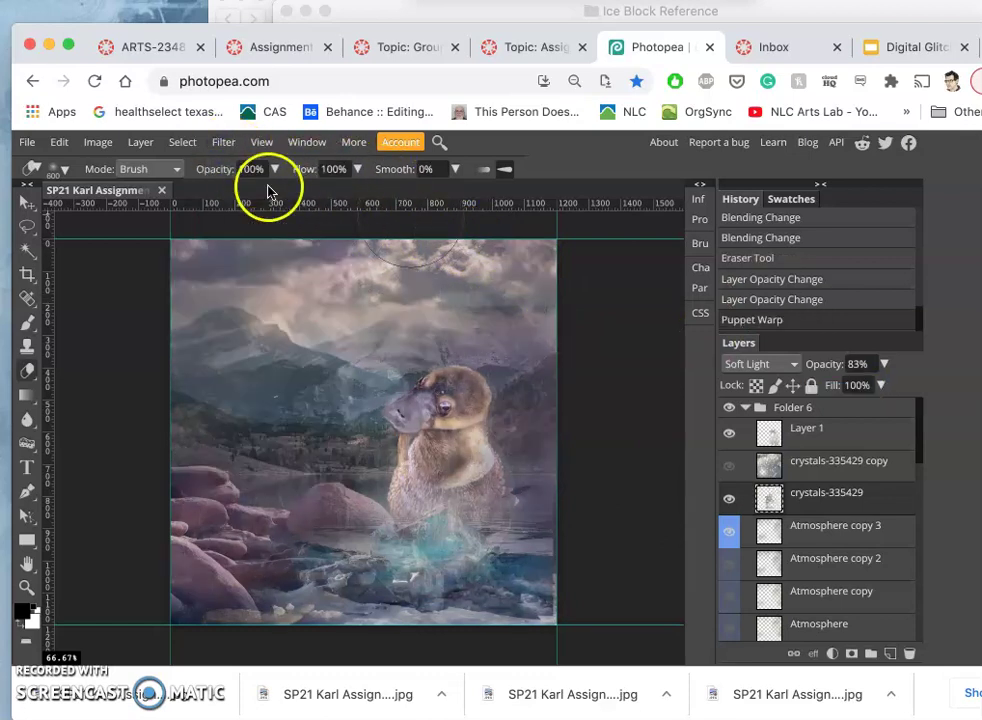
key(ctrl+z)
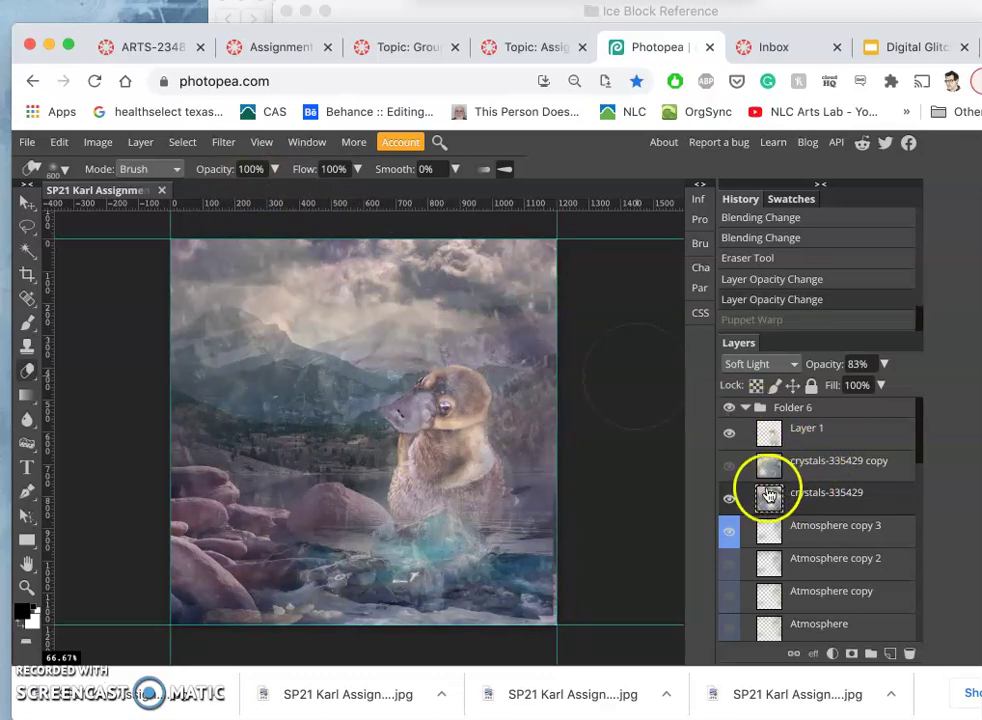
- Apply a 0.5 px Gaussian Blur to the crystals-335429 layer
click(806, 496)
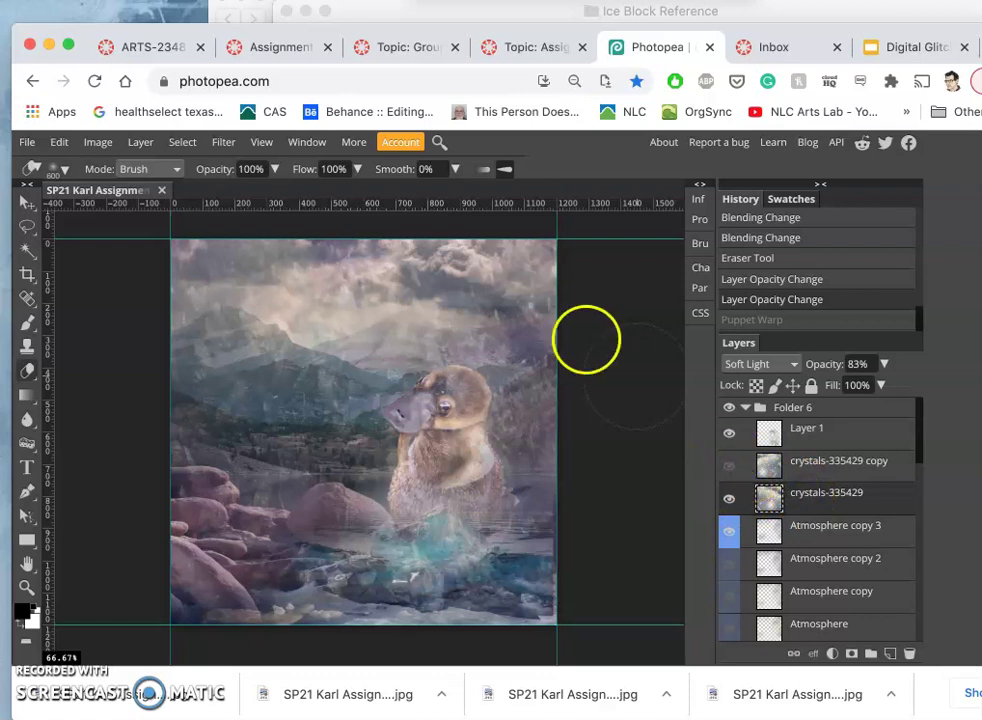
click(223, 142)
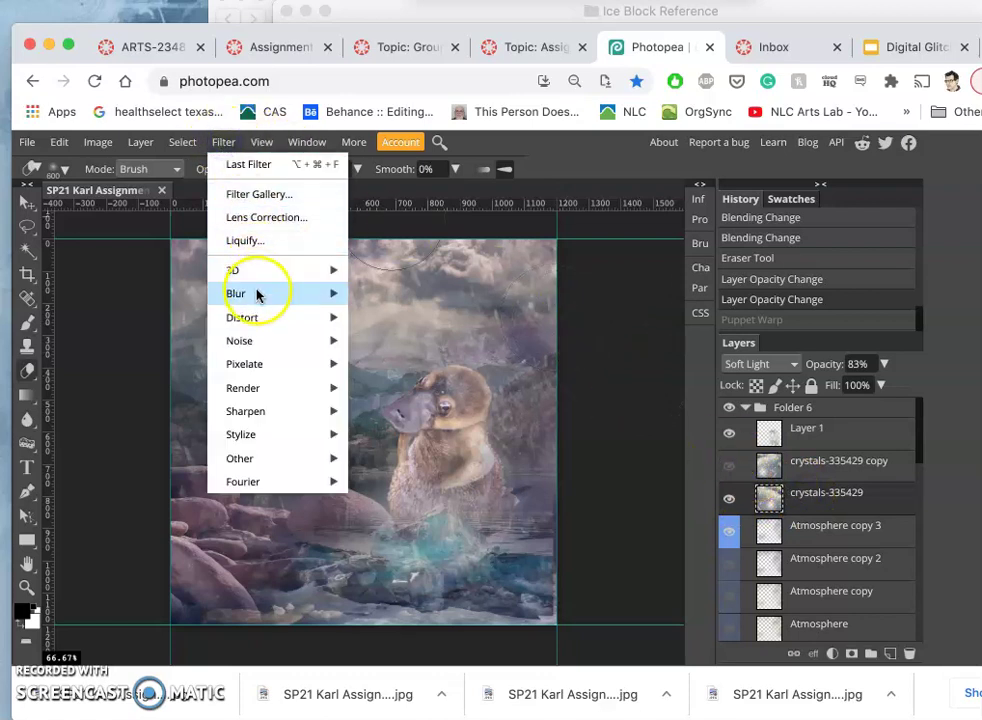
mouse_move(257, 294)
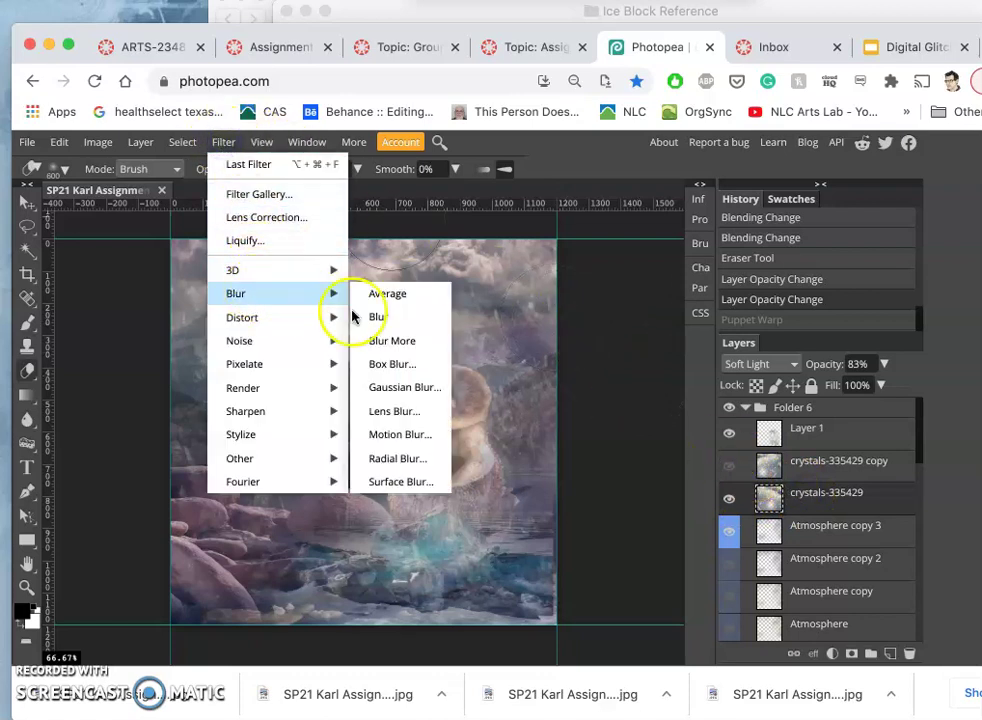
click(380, 390)
drag(241, 311, 156, 313)
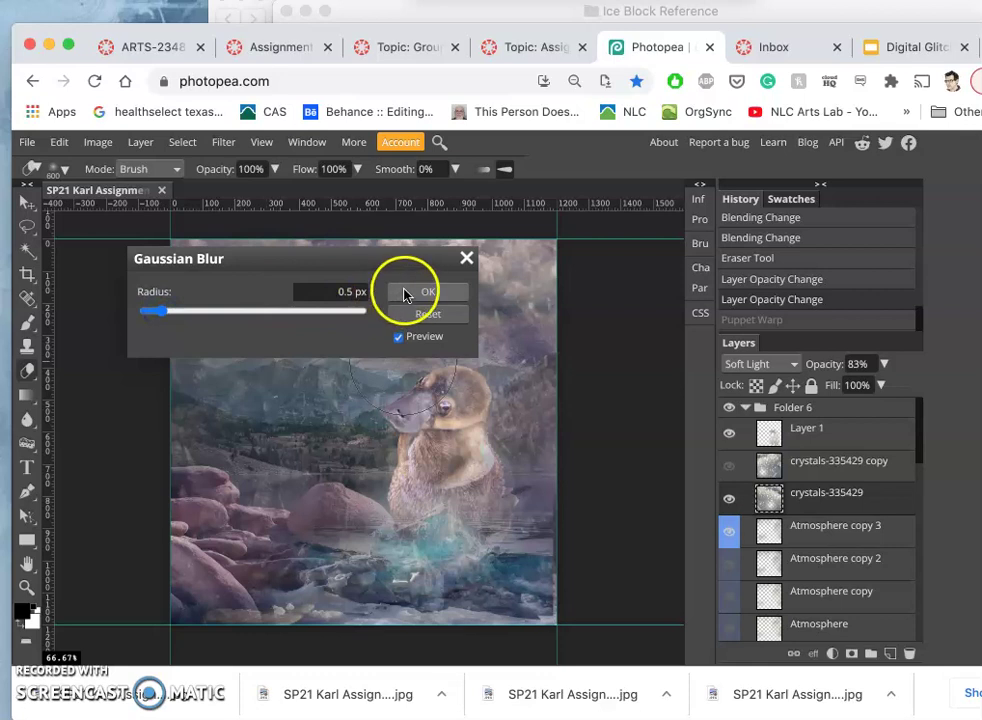
click(408, 291)
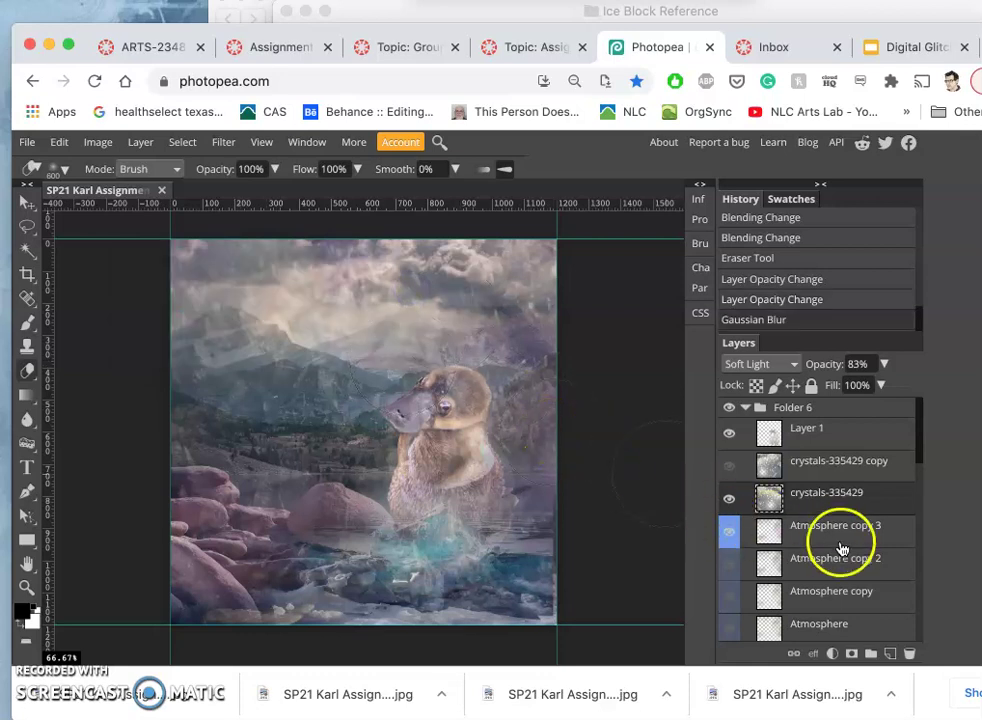
- Duplicate Atmosphere copy 3 to create Atmosphere copy 4
click(813, 535)
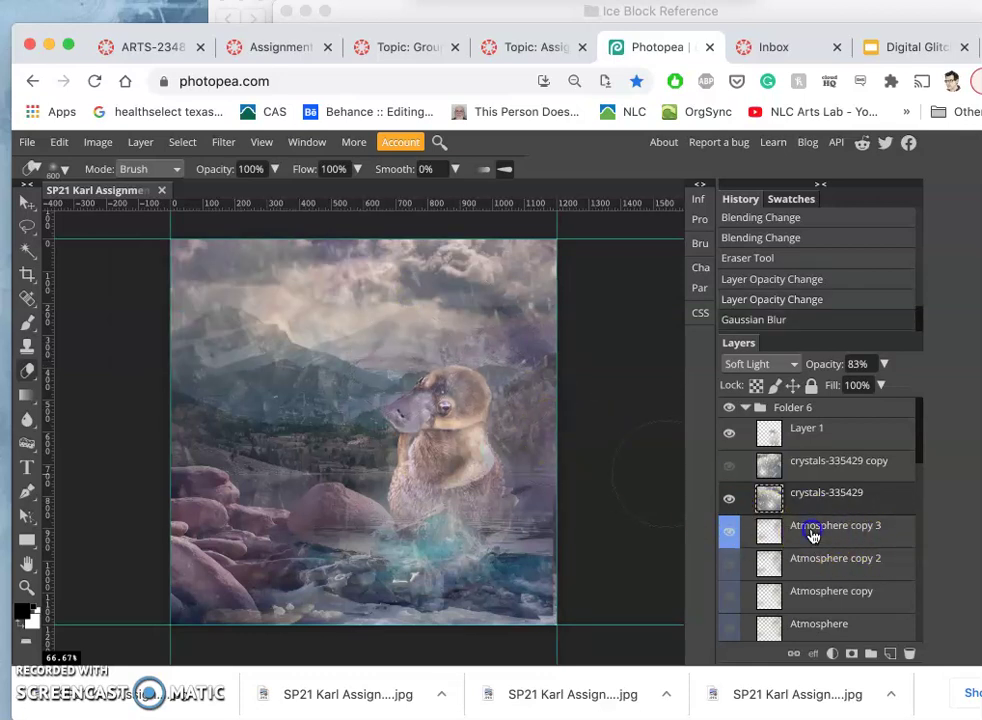
click(733, 536)
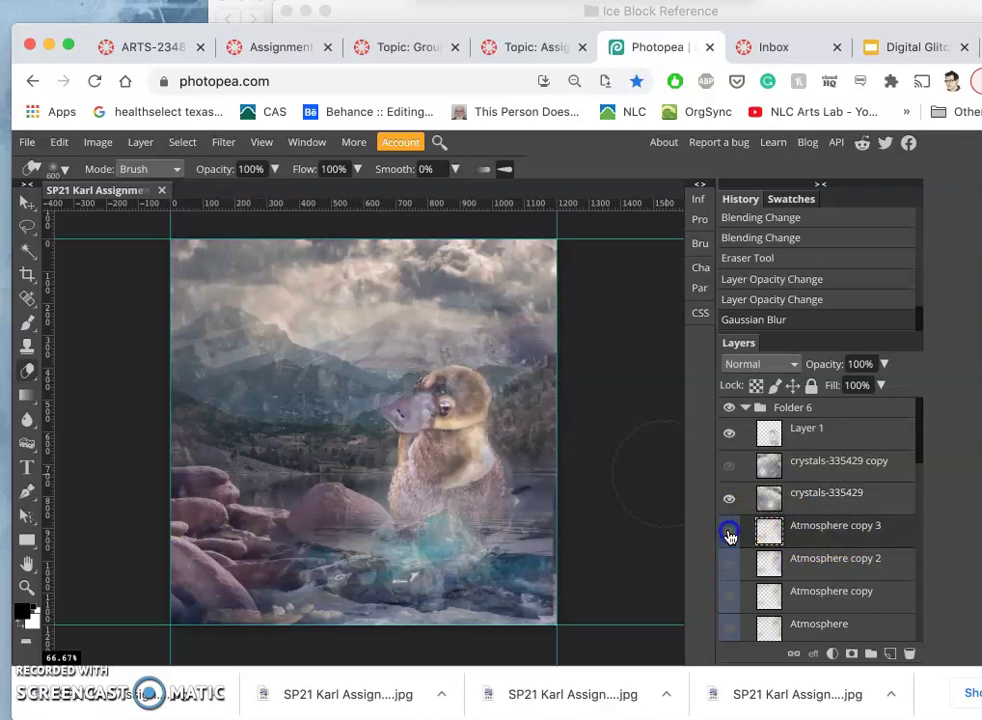
click(833, 540)
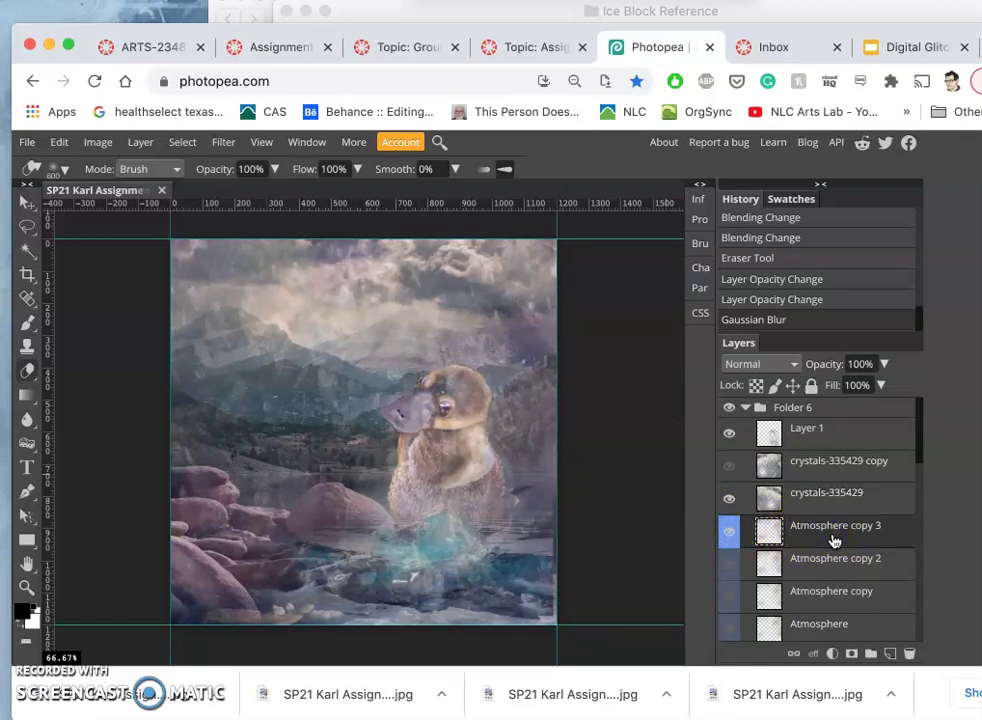
key(super+j)
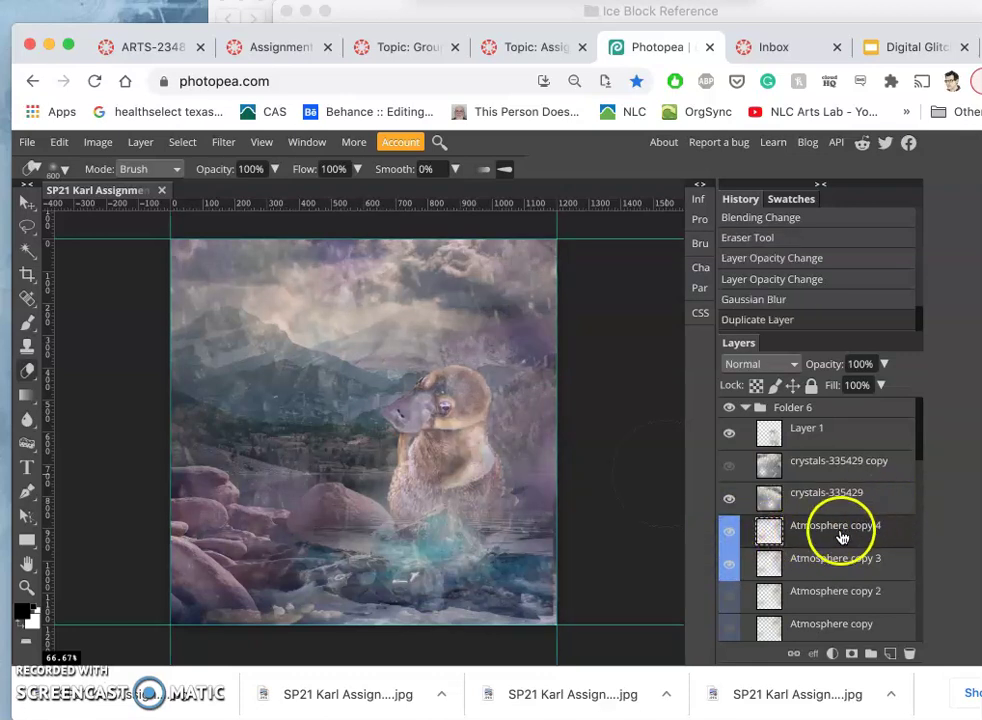
- Apply Hue/Saturation with Hue -117 and Lightness 12 for a blue tint
click(98, 142)
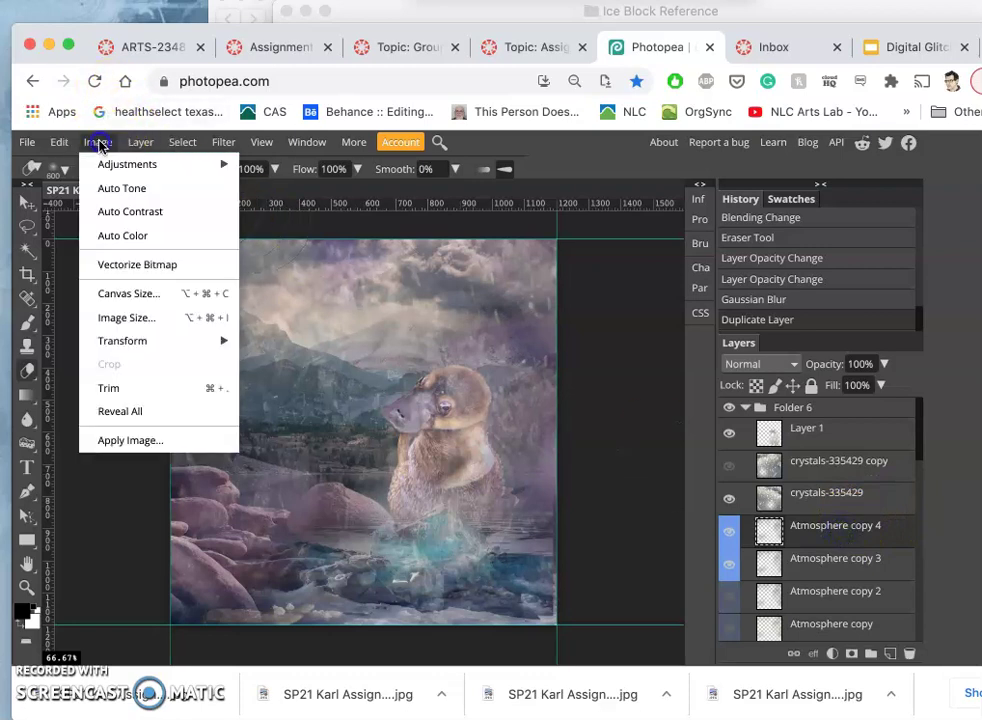
mouse_move(226, 172)
click(329, 288)
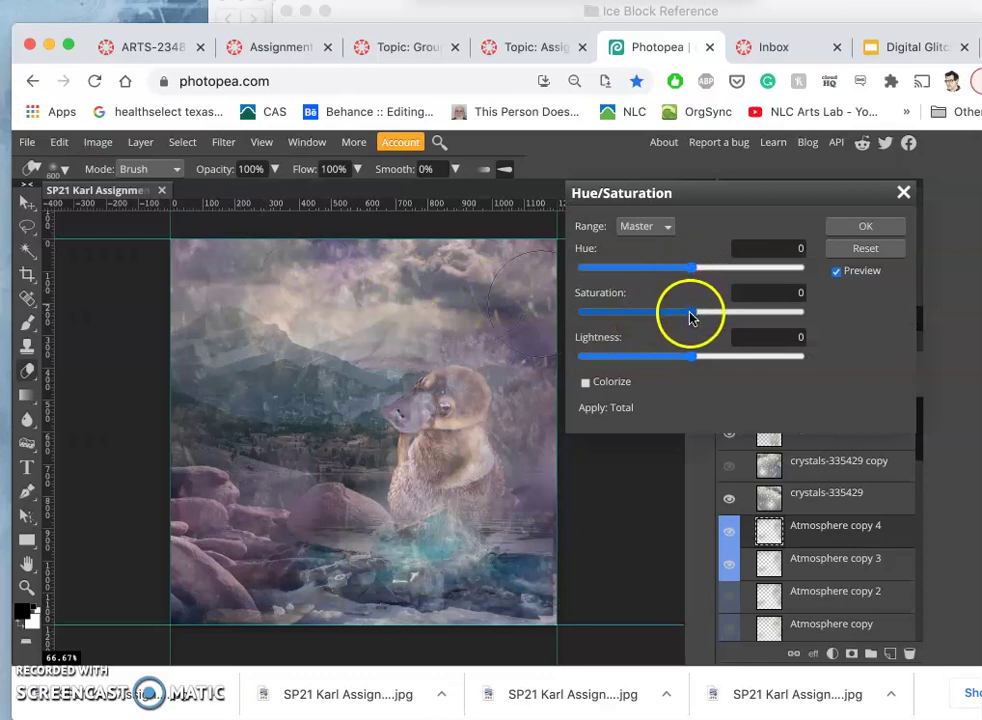
drag(692, 272, 659, 276)
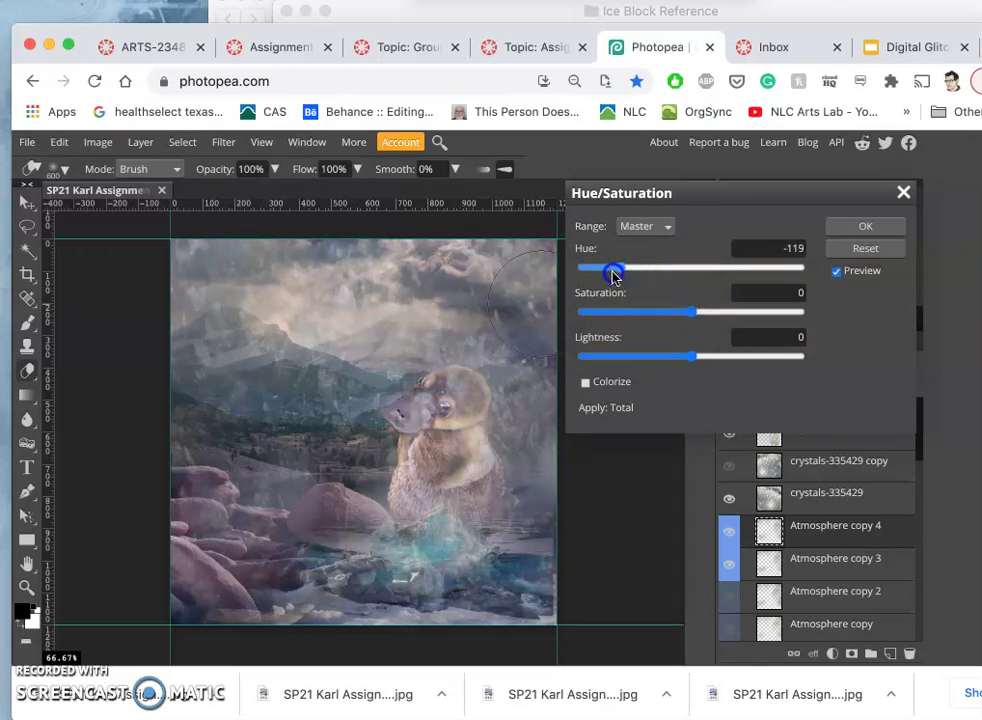
drag(686, 345, 695, 364)
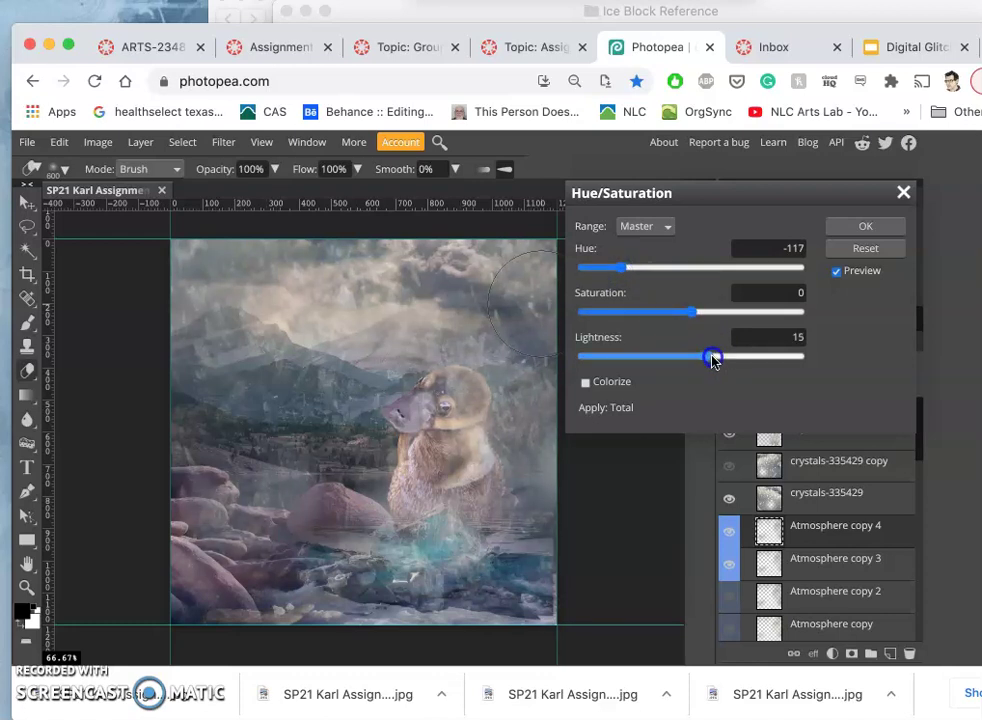
drag(705, 362, 706, 358)
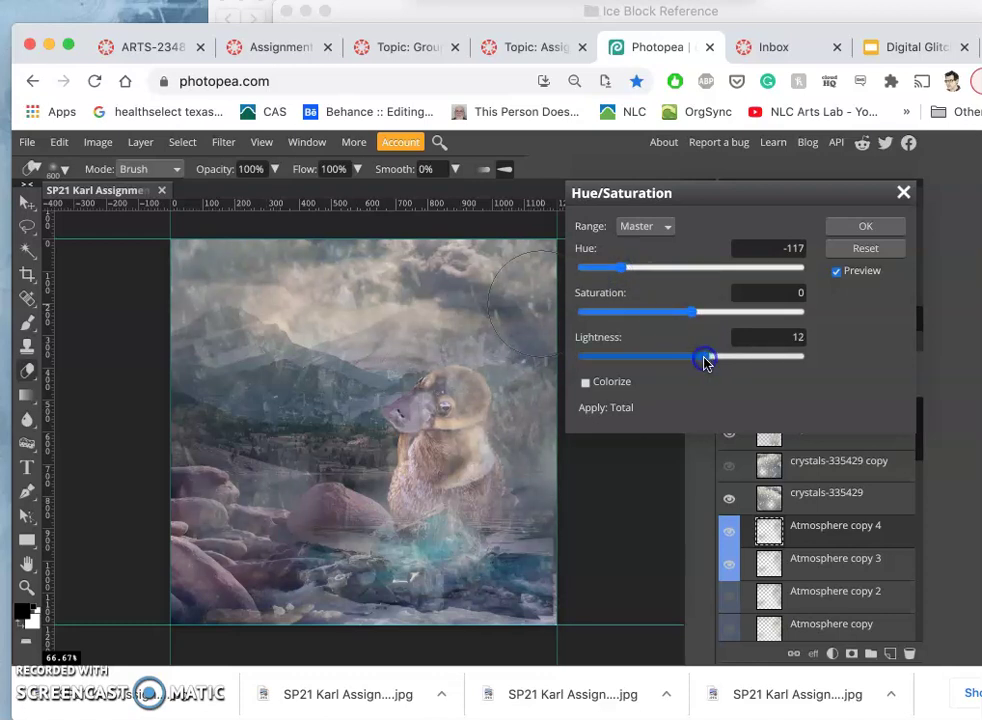
click(857, 225)
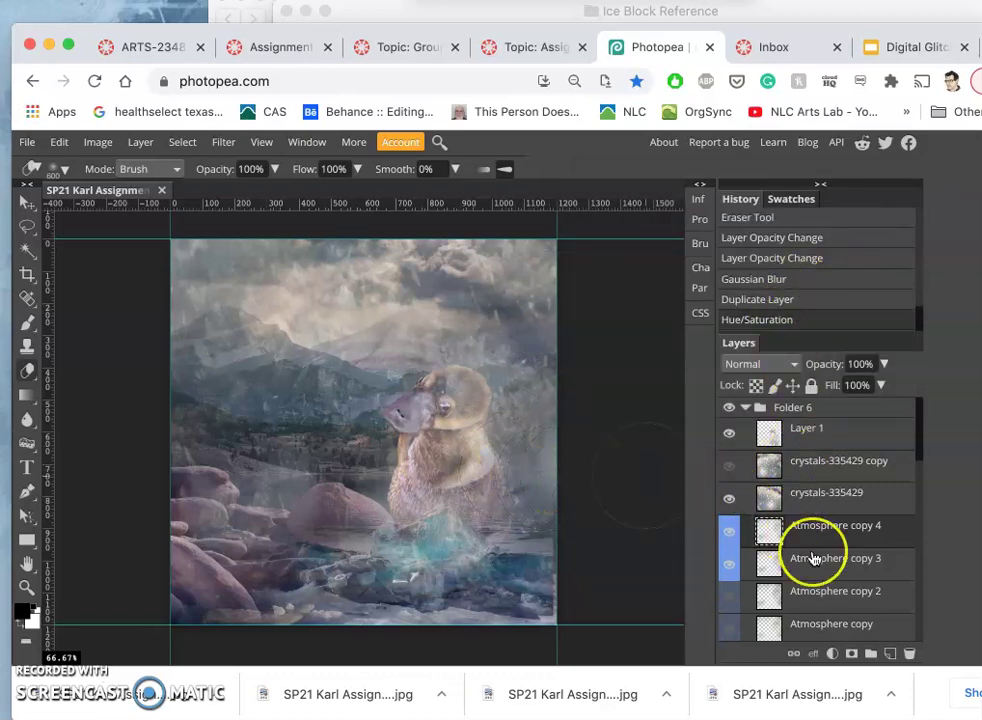
- Toggle the ice-2062433 layer to compare, then select it for editing
scroll(811, 556, down, 5)
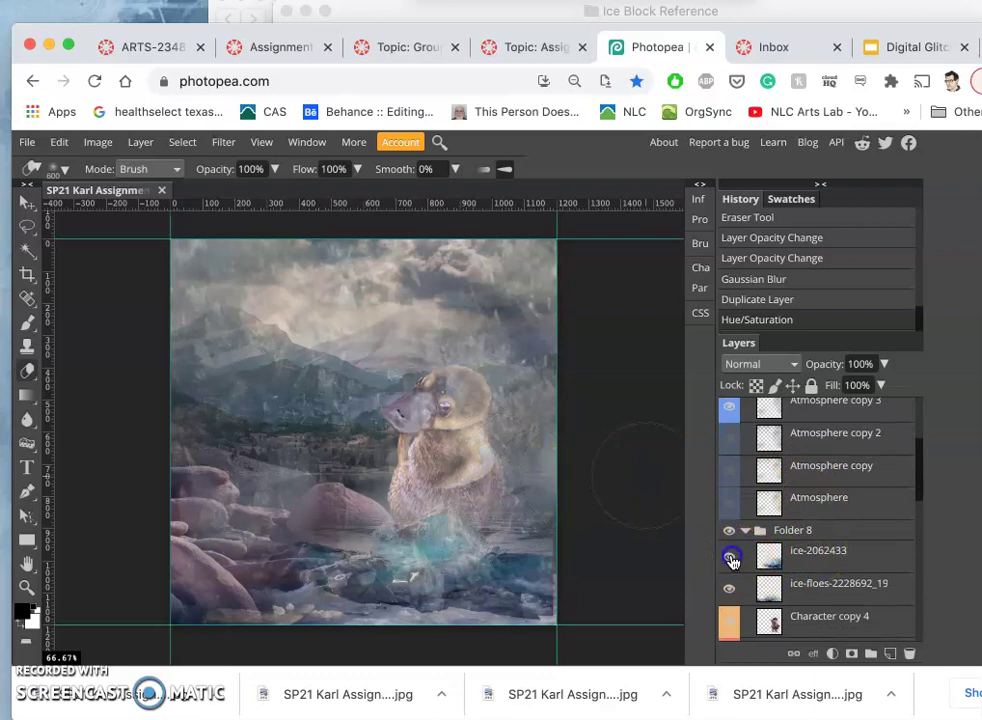
click(750, 588)
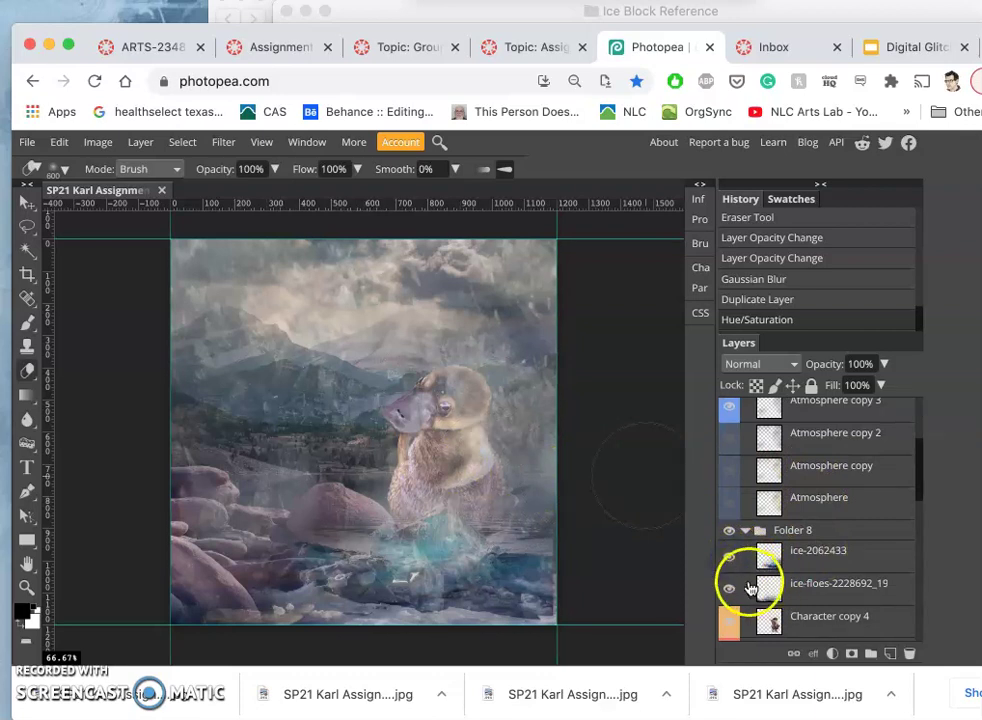
click(729, 562)
click(730, 562)
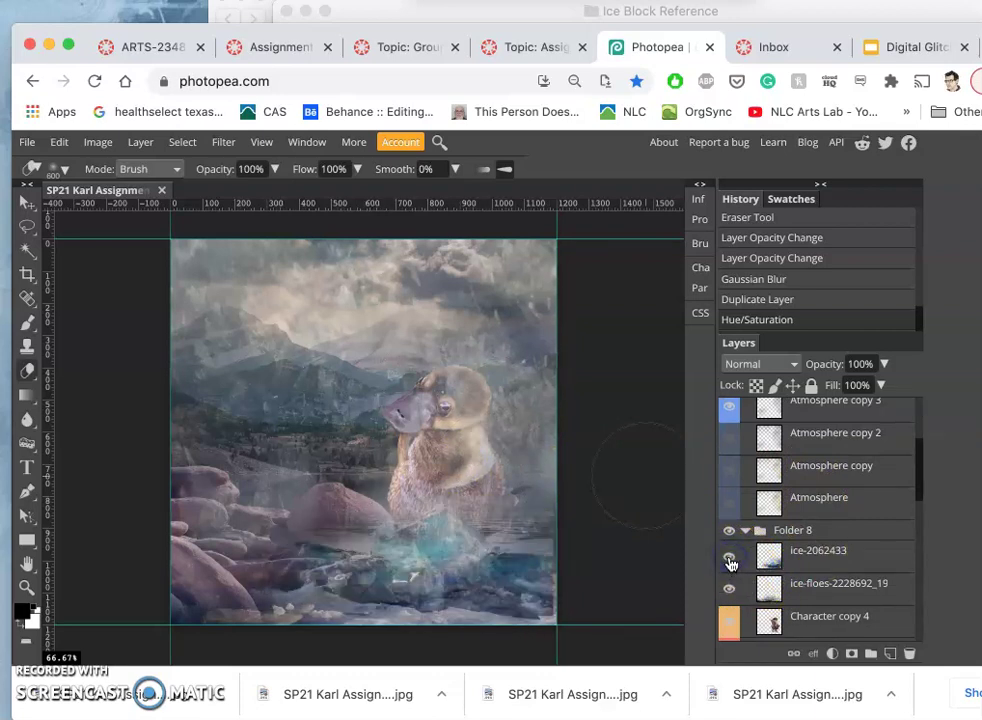
click(730, 562)
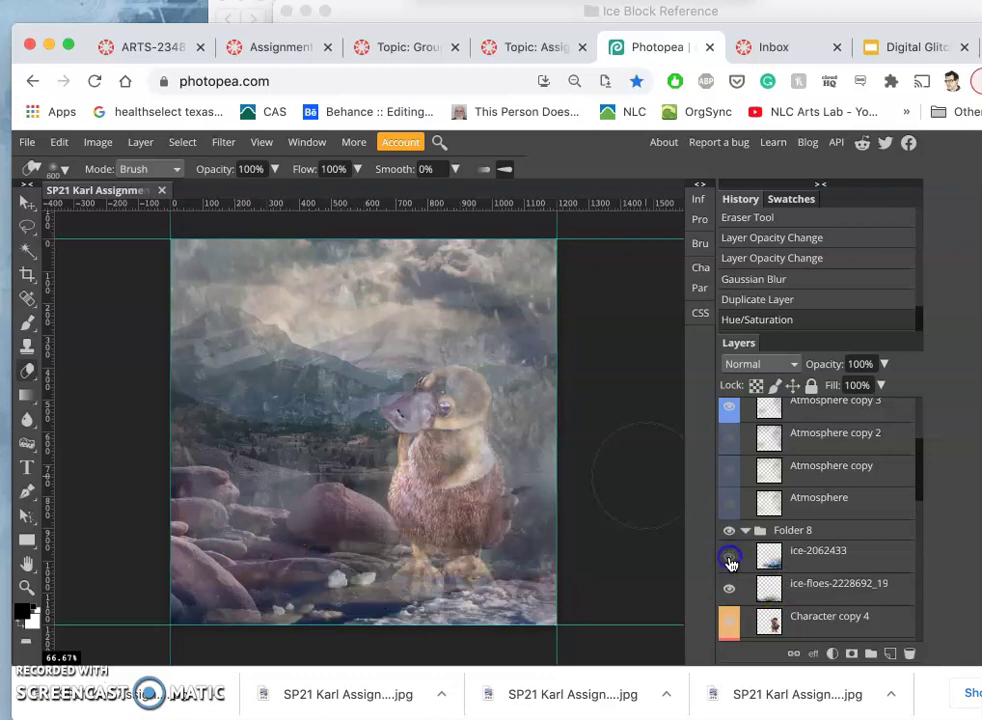
click(730, 562)
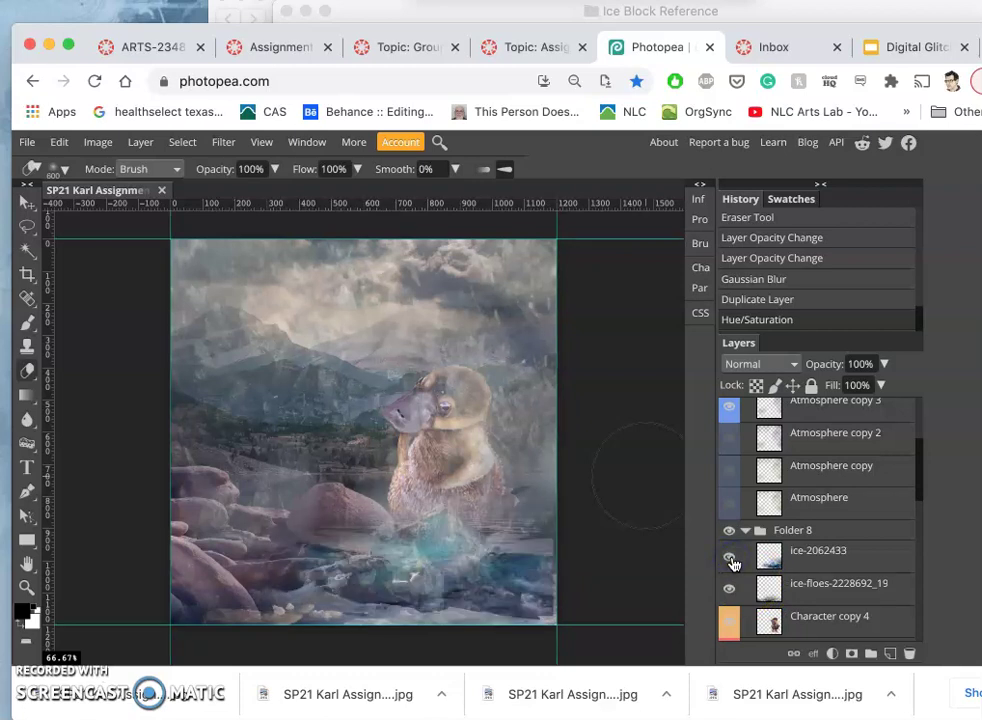
click(775, 556)
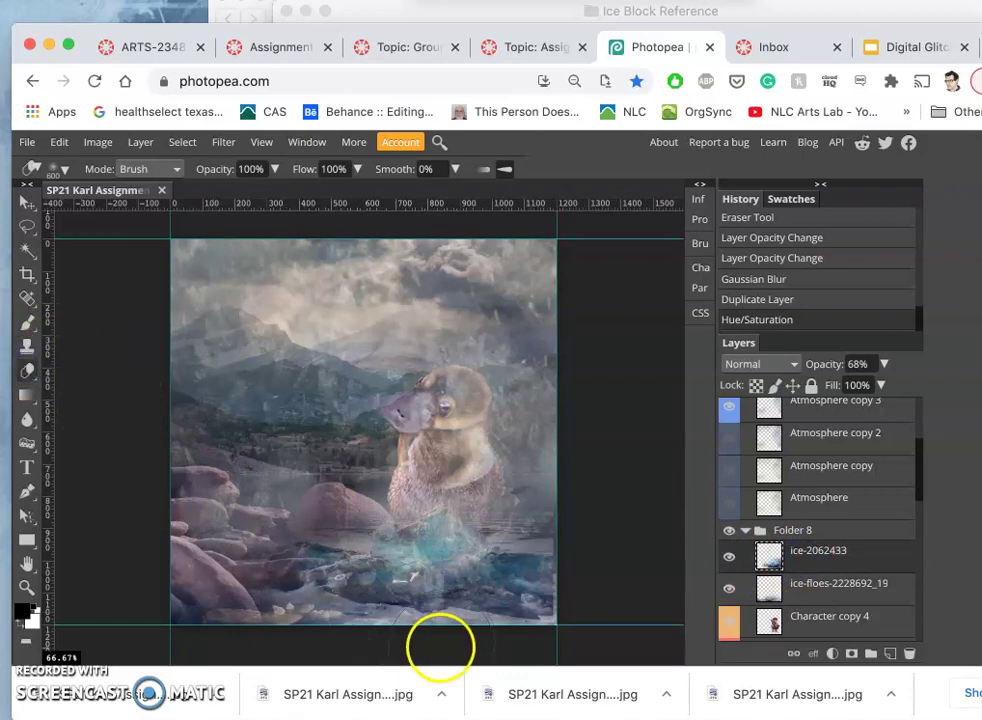
- Erase the ice along the bottom edge of the scene
drag(425, 535, 470, 550)
drag(430, 520, 465, 560)
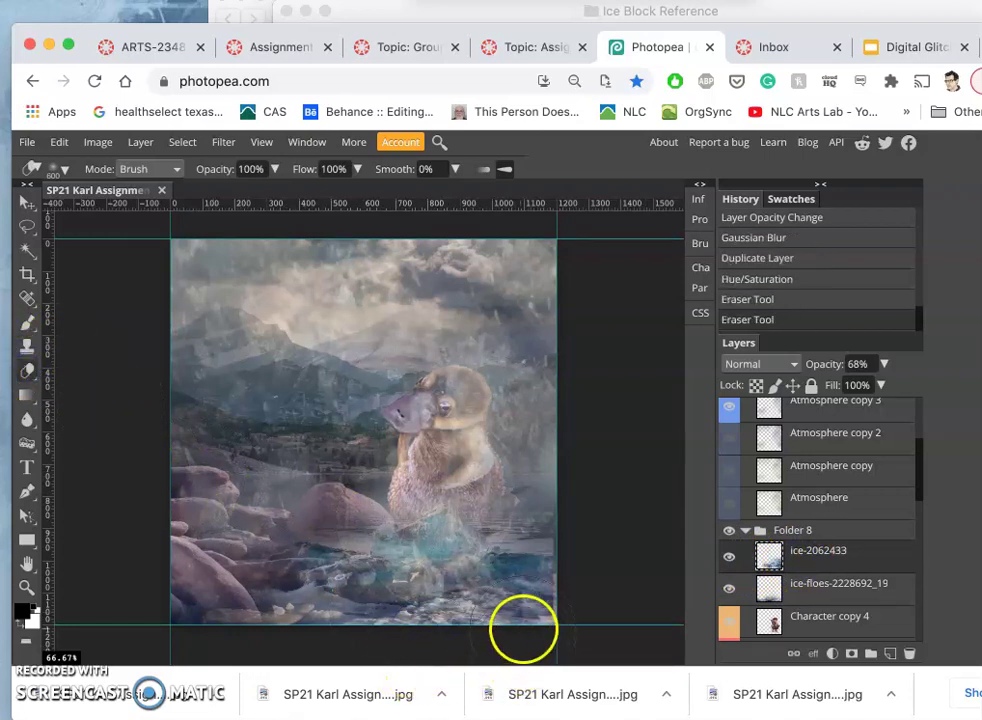
key(ctrl+z)
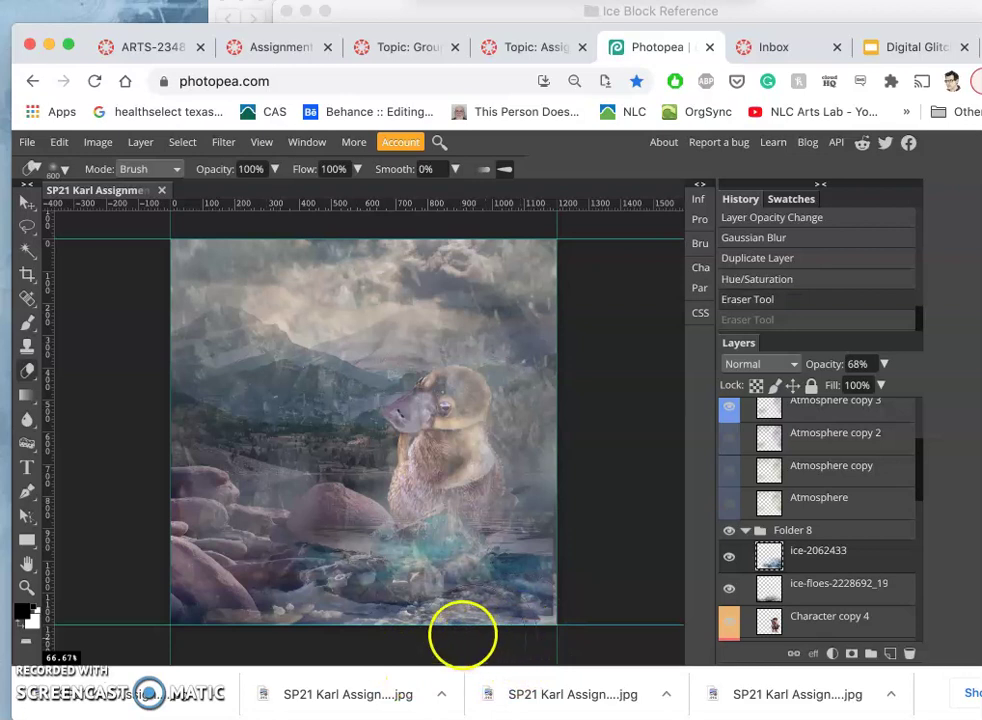
key(ctrl+shift+z)
click(305, 645)
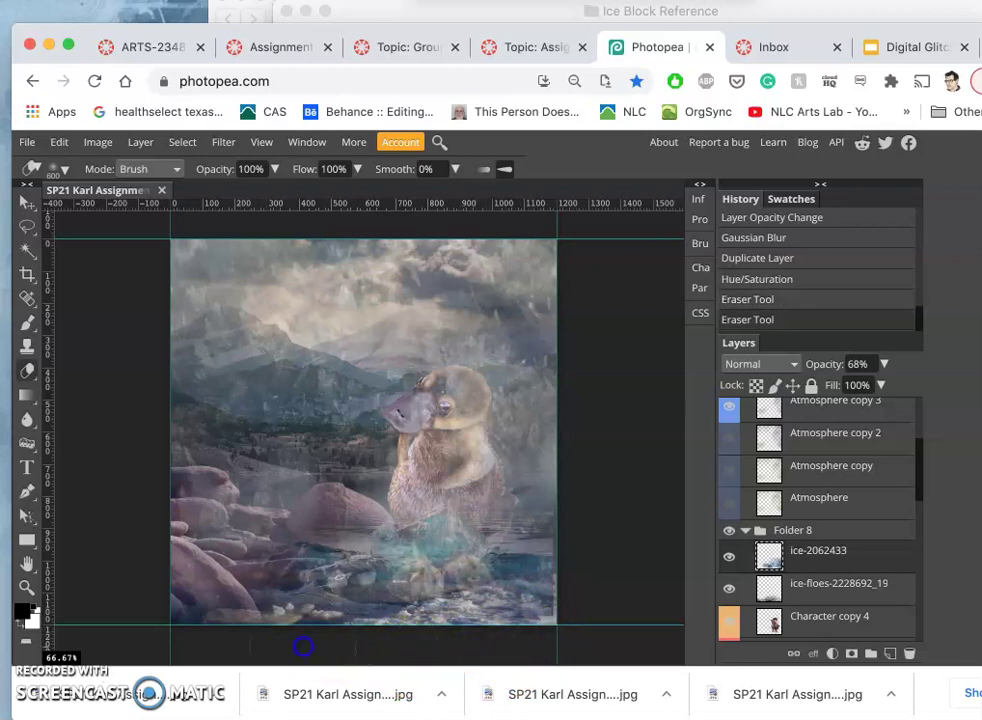